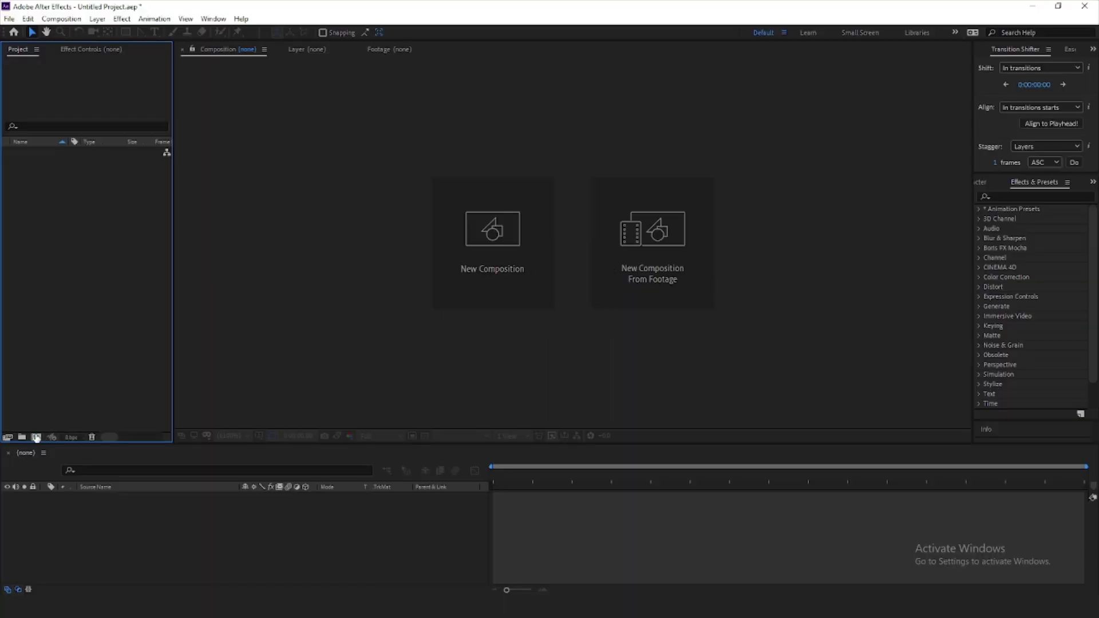
# Create a new 1920×1080 composition named main.
pyautogui.hotkey('ctrl', 'n')
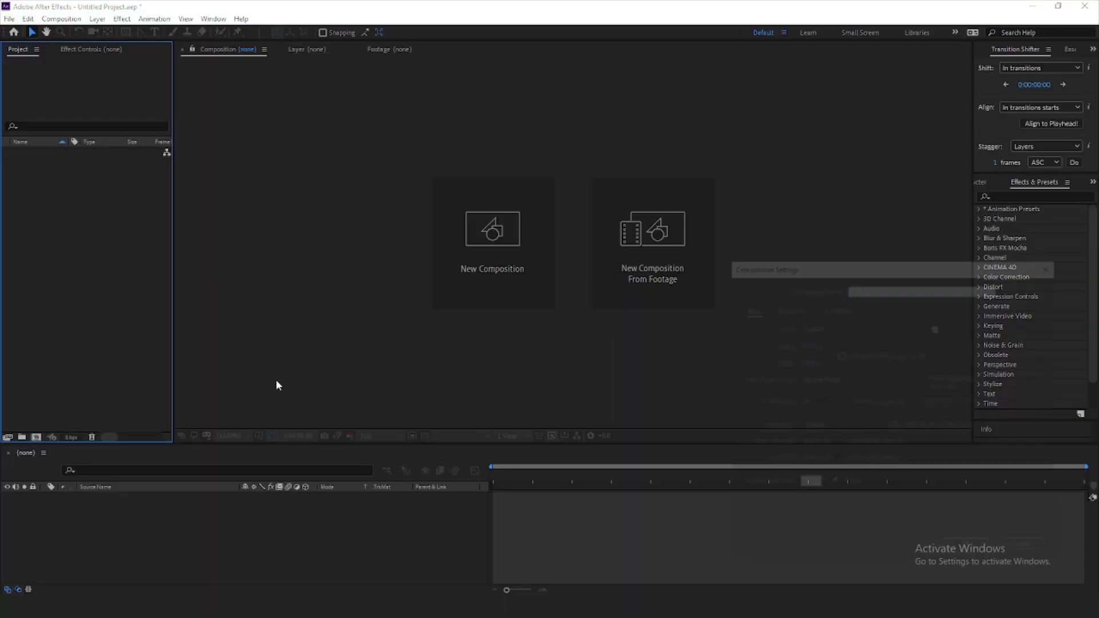
pyautogui.write('main')
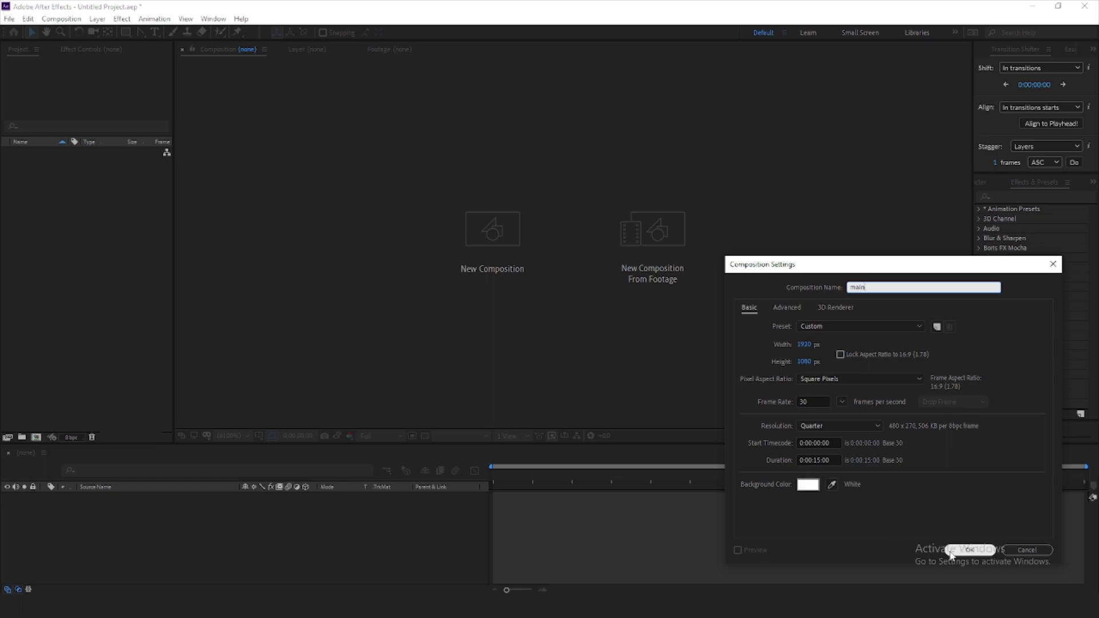
pyautogui.click(973, 553)
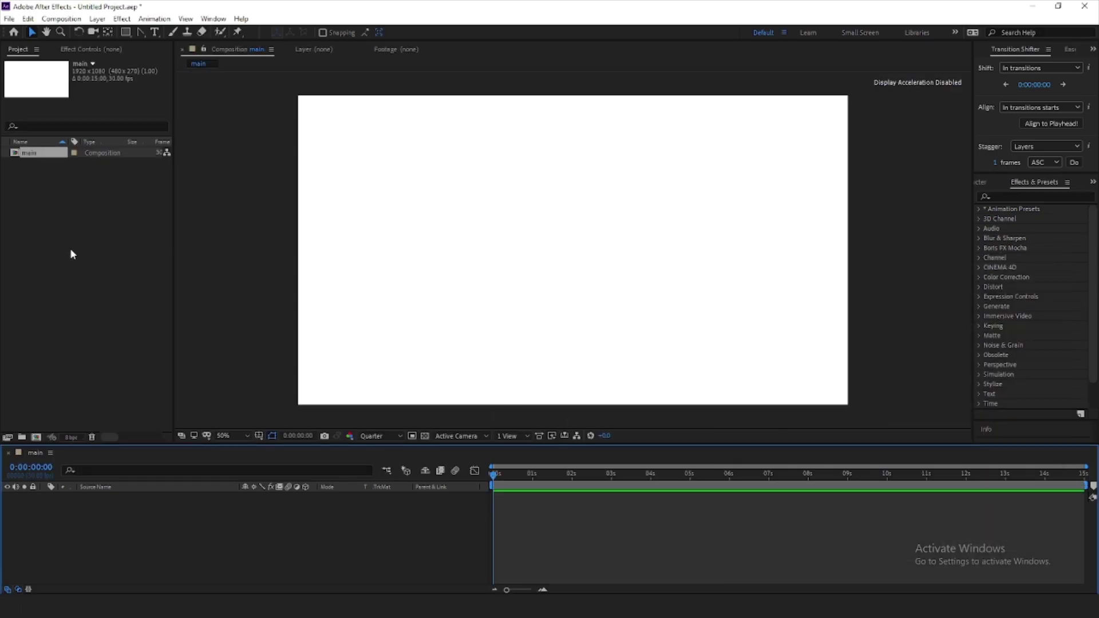
# Import alter.ai as Composition – Retain Layer Sizes and add it to main.
pyautogui.doubleClick(70, 248)
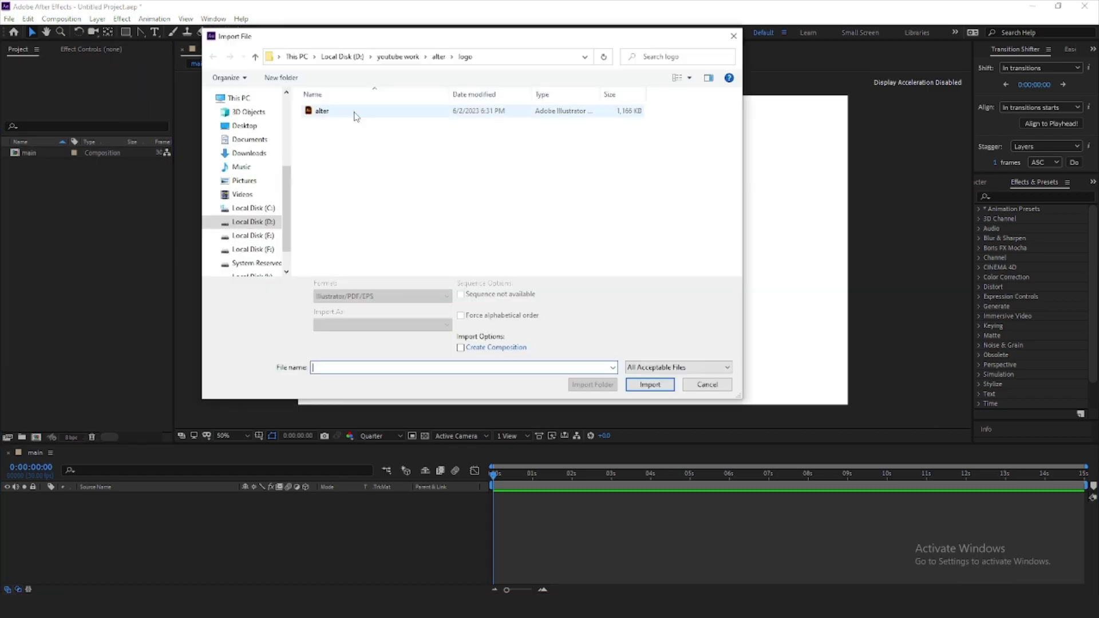
pyautogui.click(355, 111)
pyautogui.click(383, 325)
pyautogui.click(366, 347)
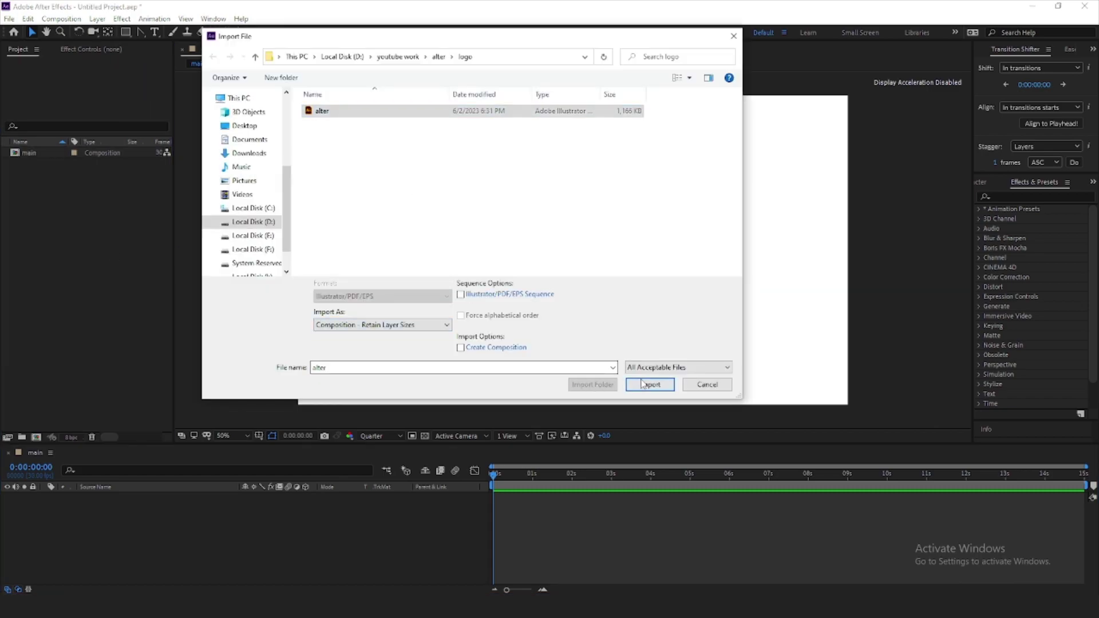
pyautogui.click(642, 384)
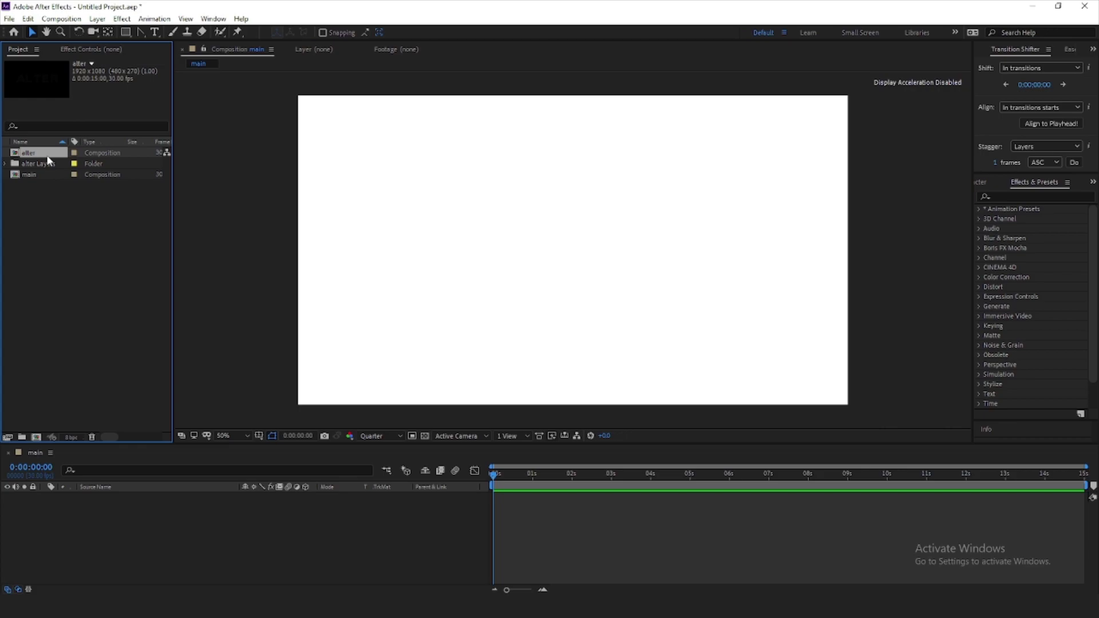
pyautogui.moveTo(48, 161); pyautogui.dragTo(110, 507)
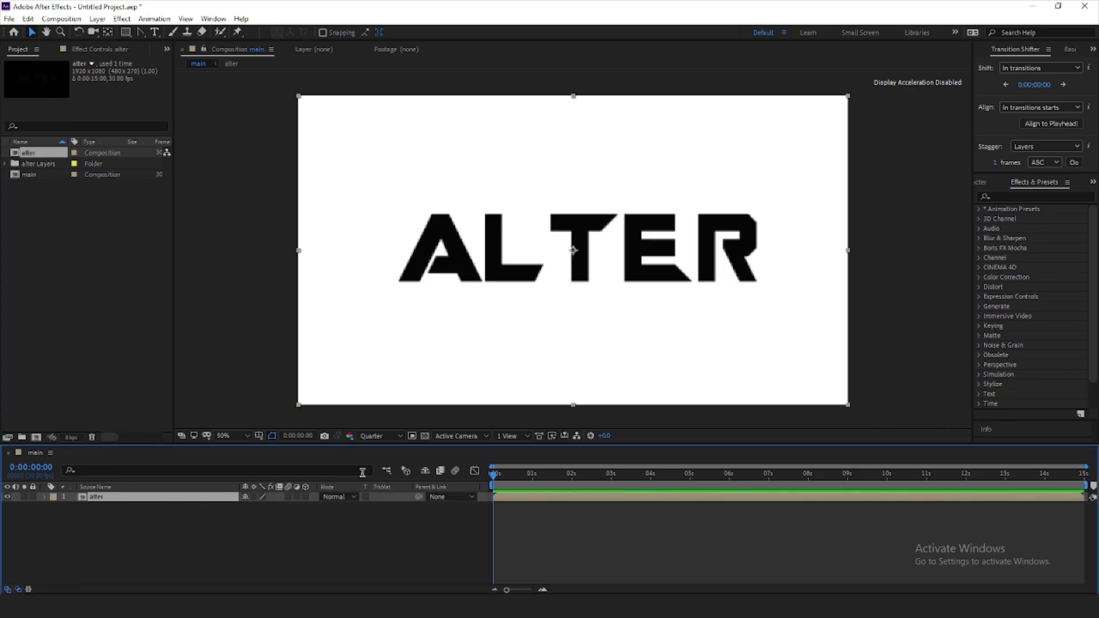
# Open the alter composition and set its background colour to white.
pyautogui.doubleClick(137, 497)
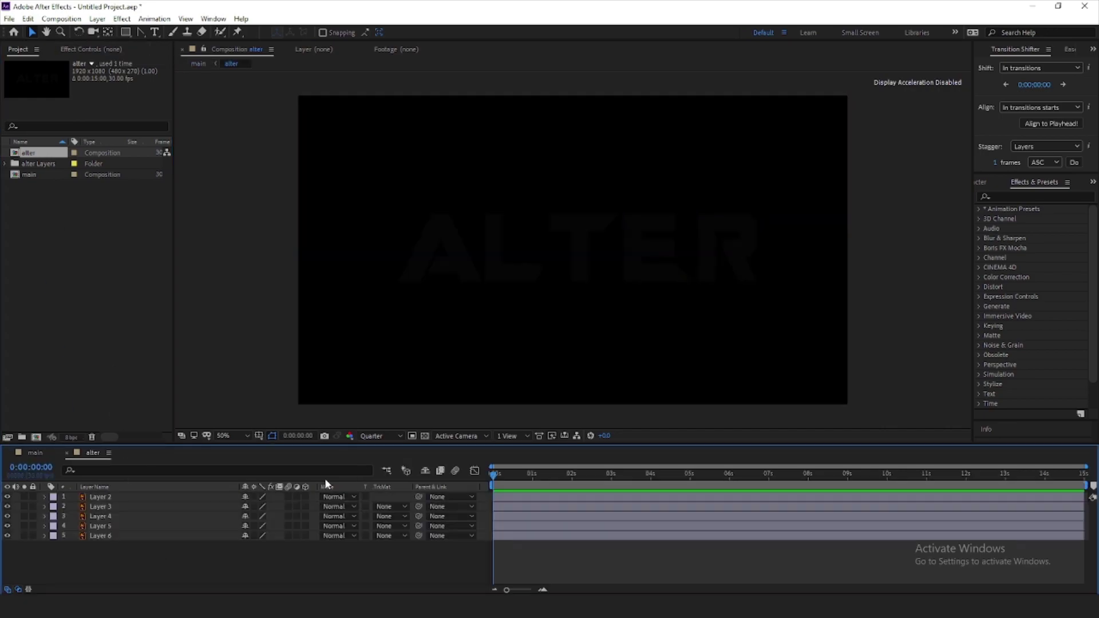
pyautogui.rightClick(265, 486)
pyautogui.click(319, 377)
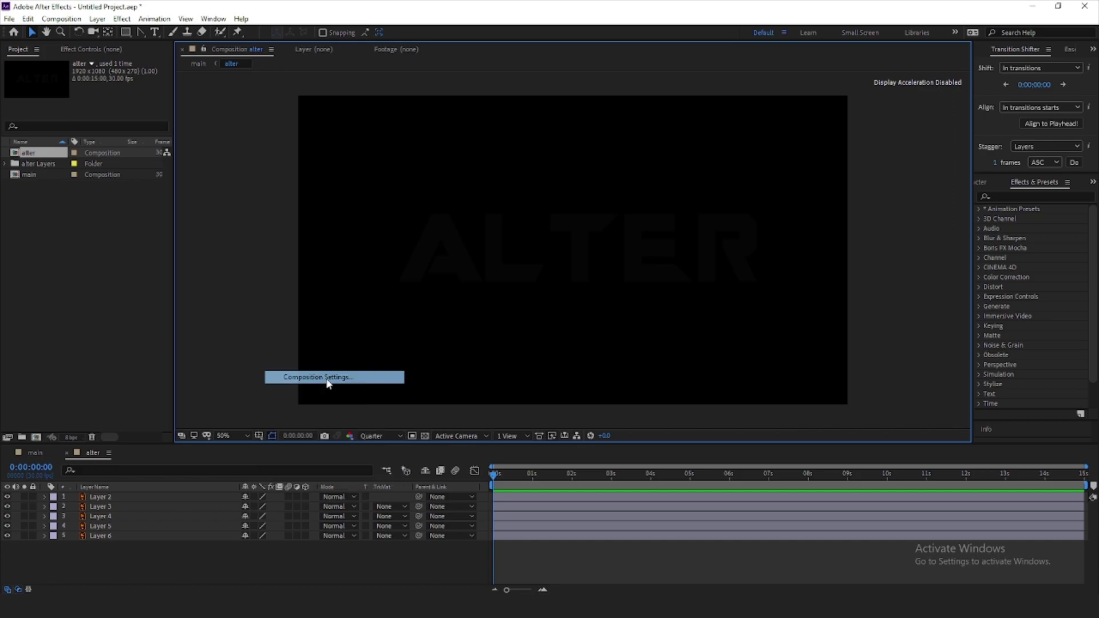
pyautogui.click(816, 483)
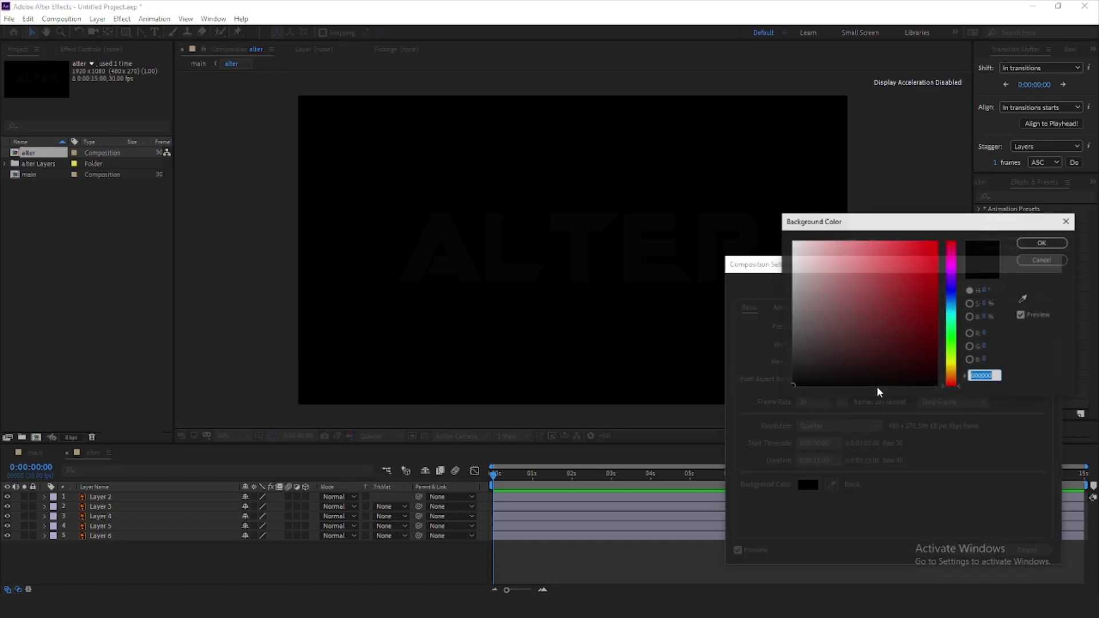
pyautogui.moveTo(877, 386); pyautogui.dragTo(680, 86)
pyautogui.press('Return')
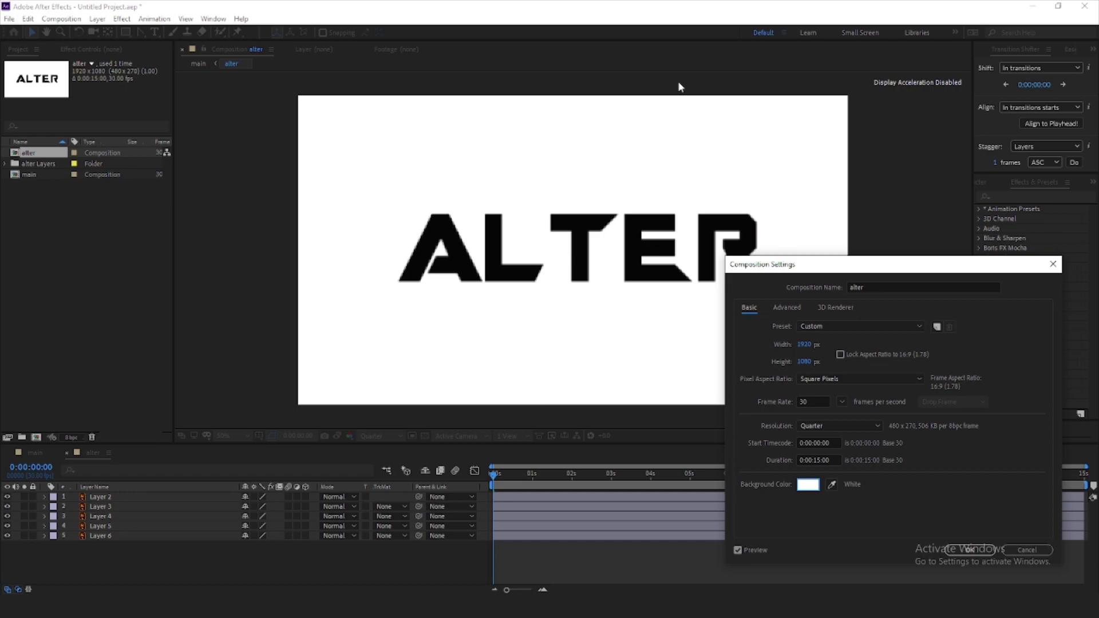
pyautogui.click(973, 550)
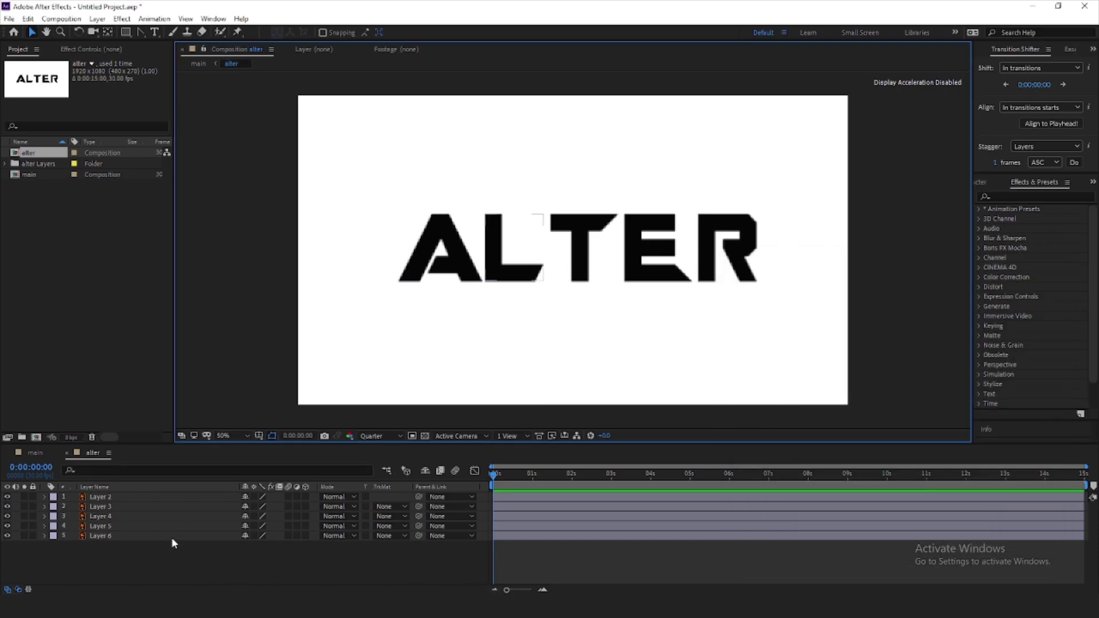
pyautogui.moveTo(170, 544); pyautogui.dragTo(140, 498)
# Create shape layers from the selected letter vector layers.
pyautogui.rightClick(139, 498)
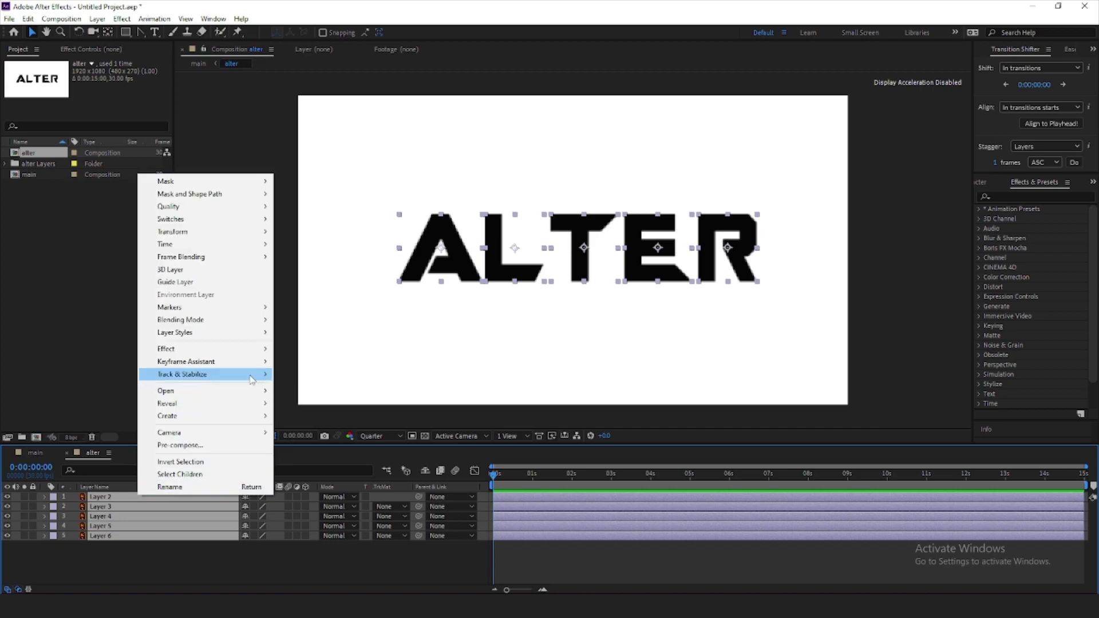
pyautogui.moveTo(250, 404)
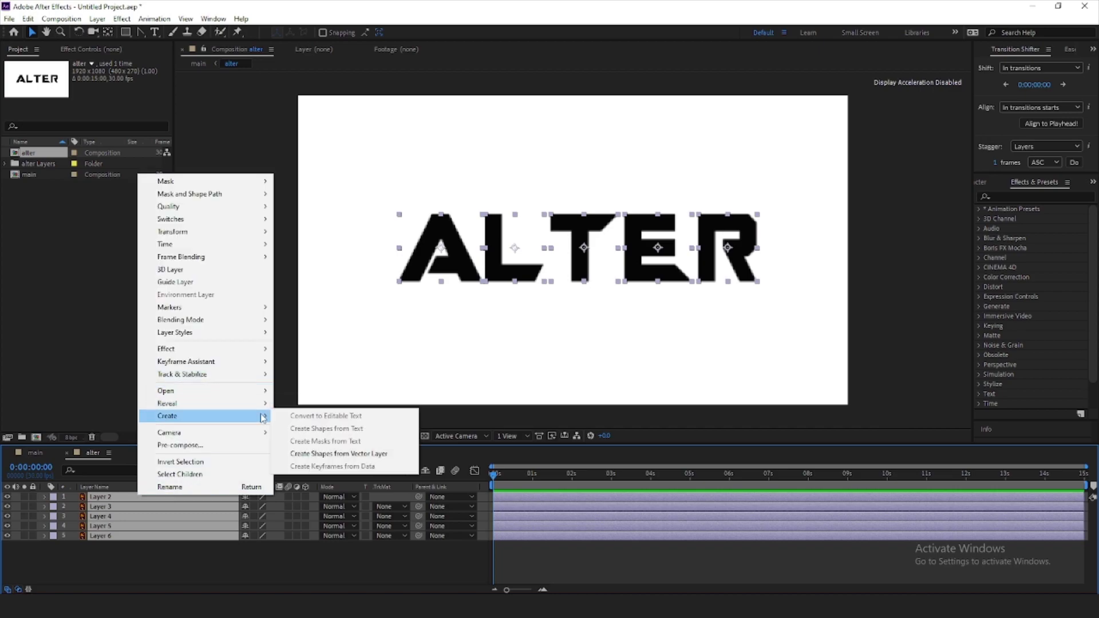
pyautogui.click(359, 457)
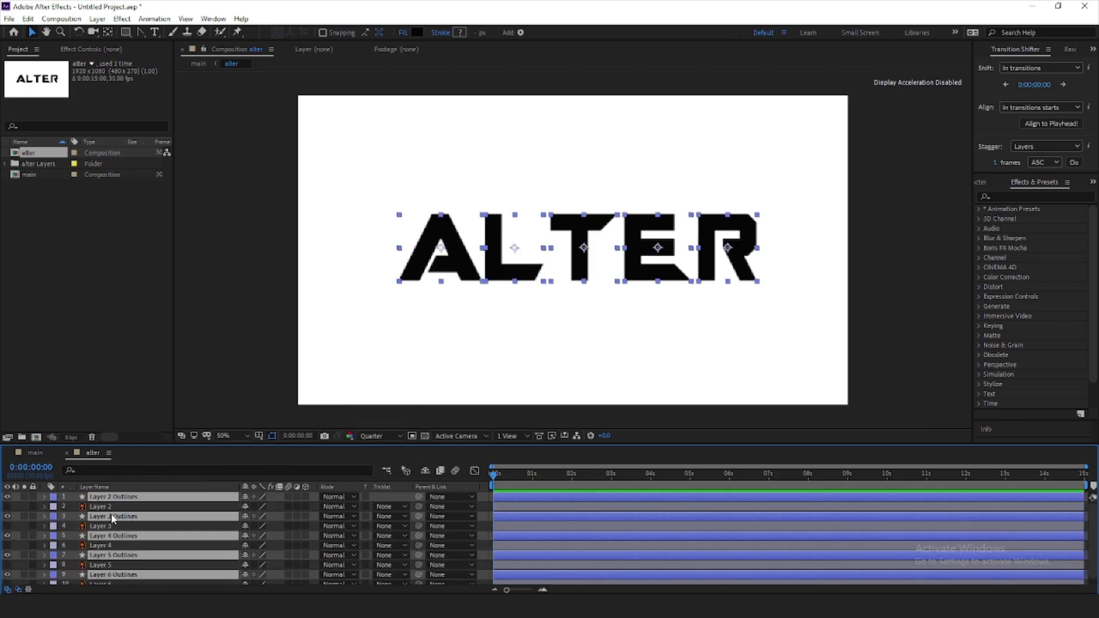
# Move the Outlines layers to the top, then shy and hide the original vector layers.
pyautogui.hotkey('ctrl', 'shift', ']')
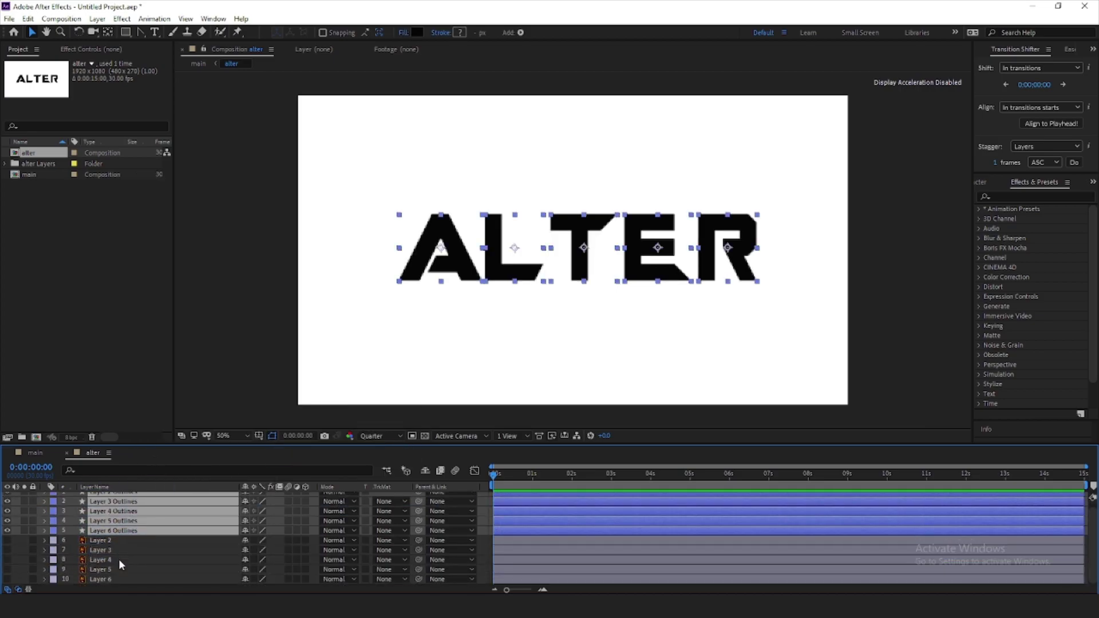
pyautogui.hotkey('ctrl', 'Down')
pyautogui.keyDown('shift'); pyautogui.click(113, 576); pyautogui.keyUp('shift')
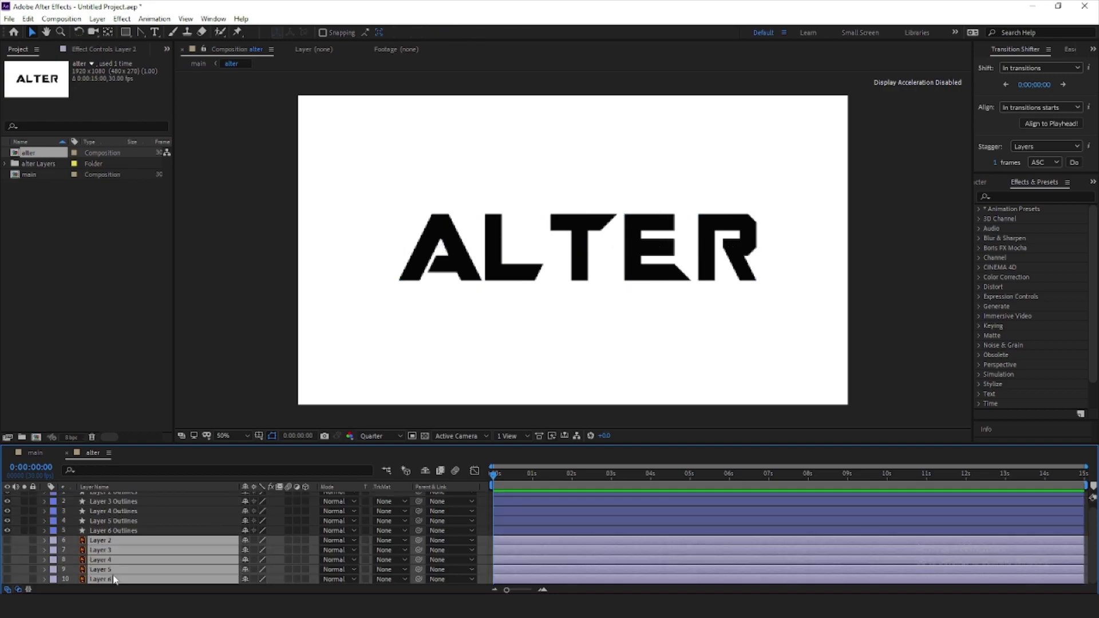
pyautogui.click(246, 545)
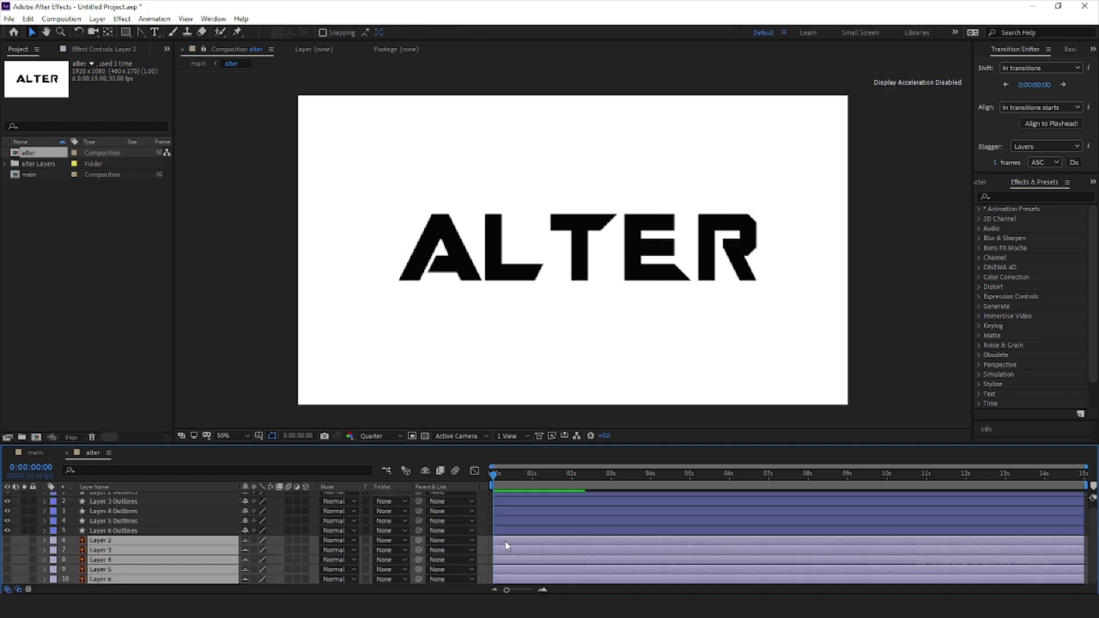
pyautogui.click(426, 471)
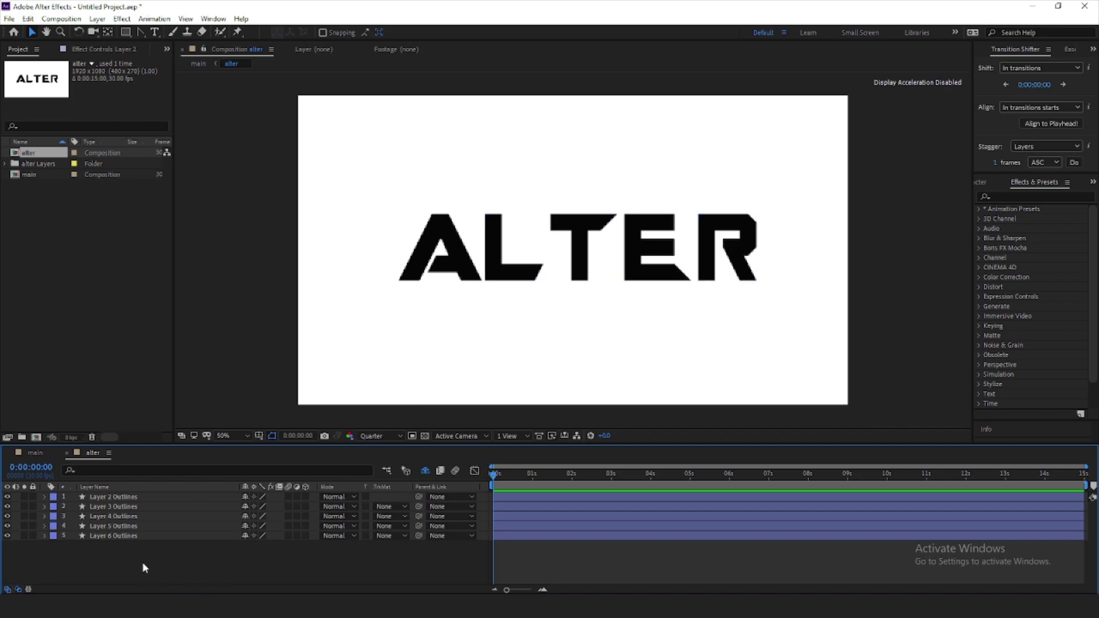
# Turn on the Title/Action Safe guides with the five Outlines layers selected.
pyautogui.moveTo(142, 560); pyautogui.dragTo(166, 491)
pyautogui.click(171, 554)
pyautogui.moveTo(170, 558); pyautogui.dragTo(170, 500)
pyautogui.click(252, 438)
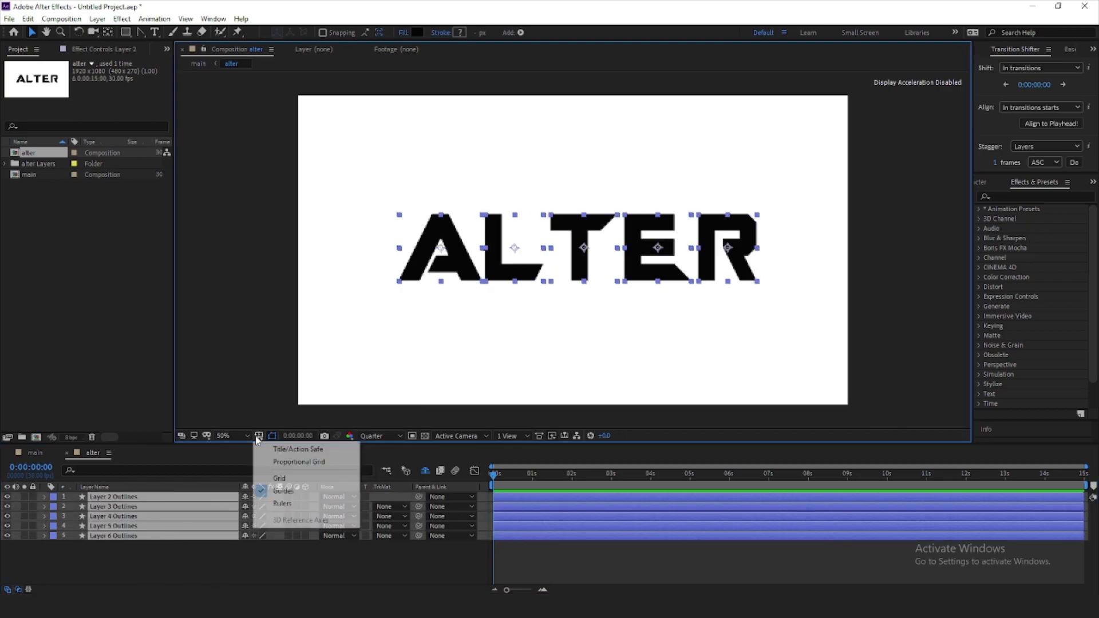
pyautogui.click(272, 452)
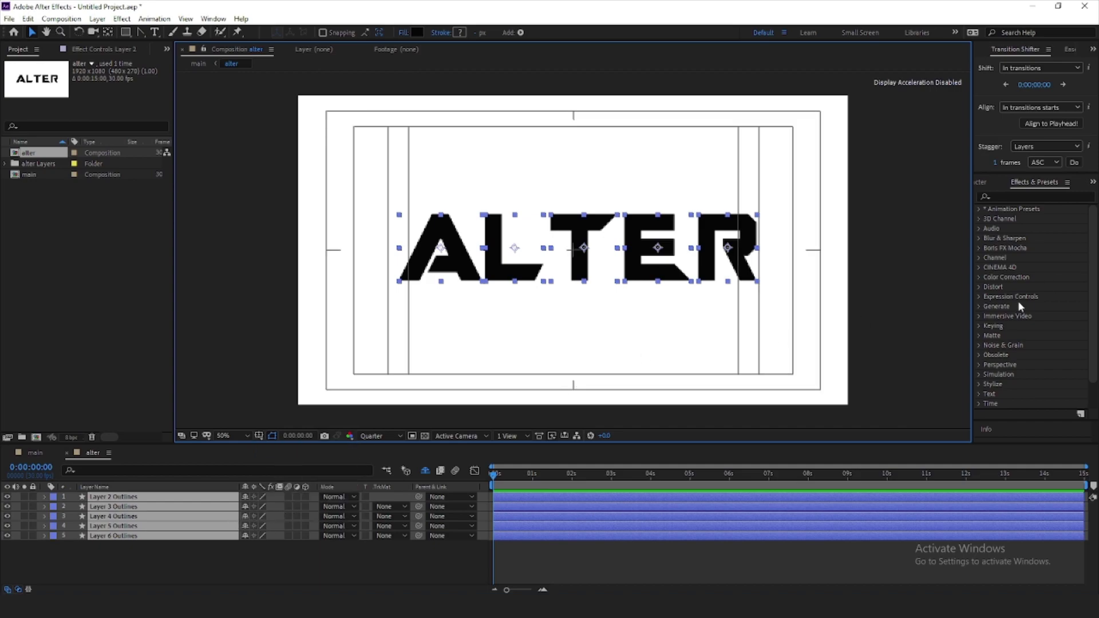
# Hide the L, T, E and R letters, leaving the A visible and selected.
pyautogui.click(869, 269)
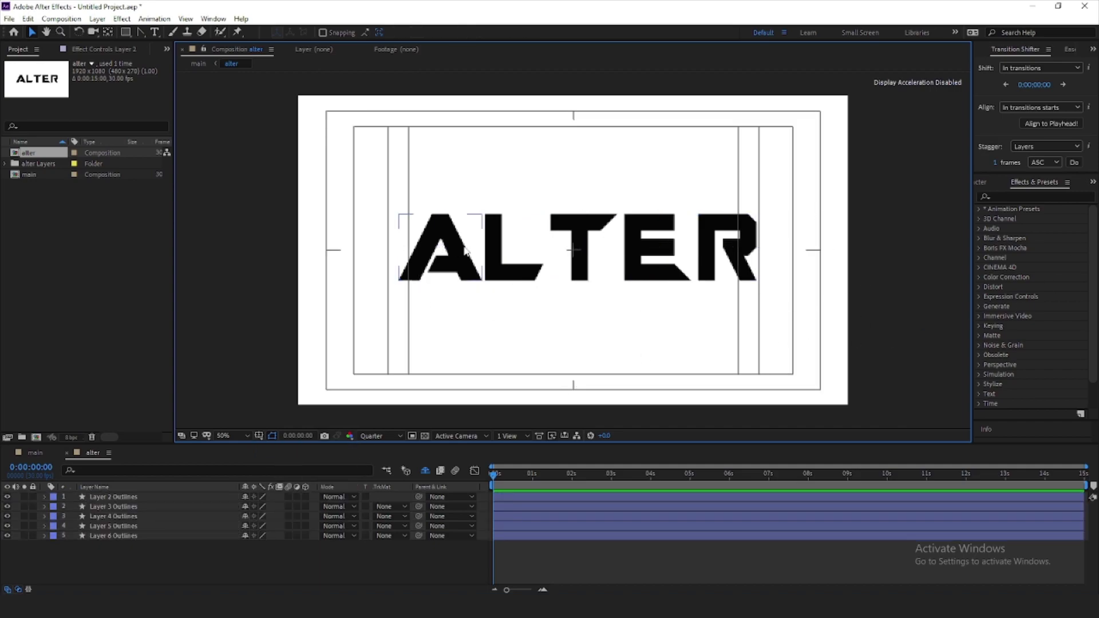
pyautogui.moveTo(808, 209); pyautogui.dragTo(521, 298)
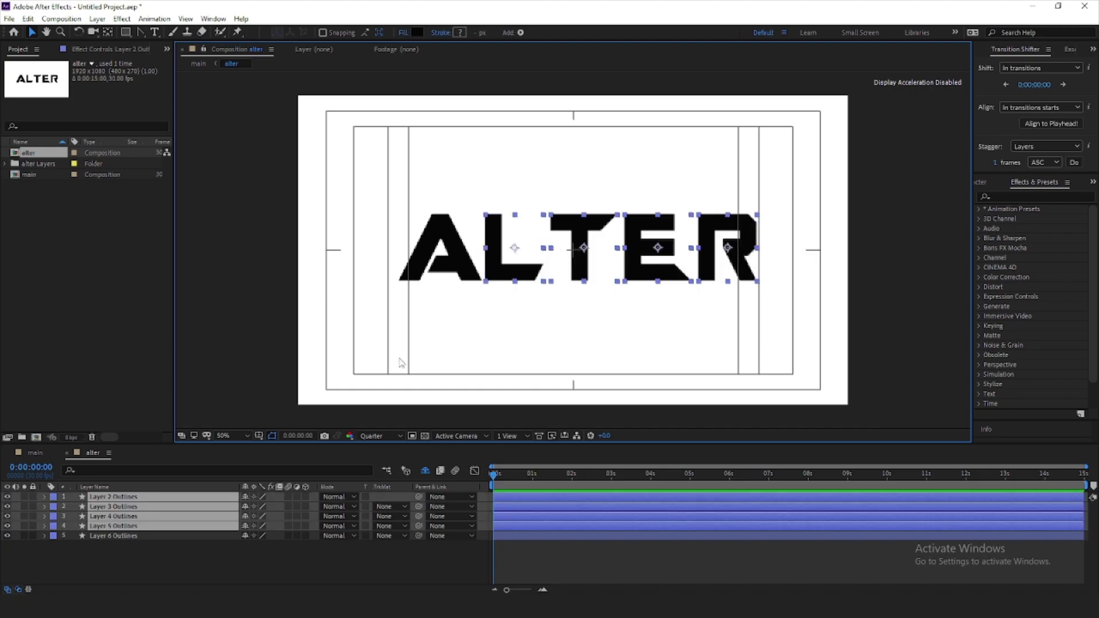
pyautogui.moveTo(7, 526); pyautogui.dragTo(6, 497)
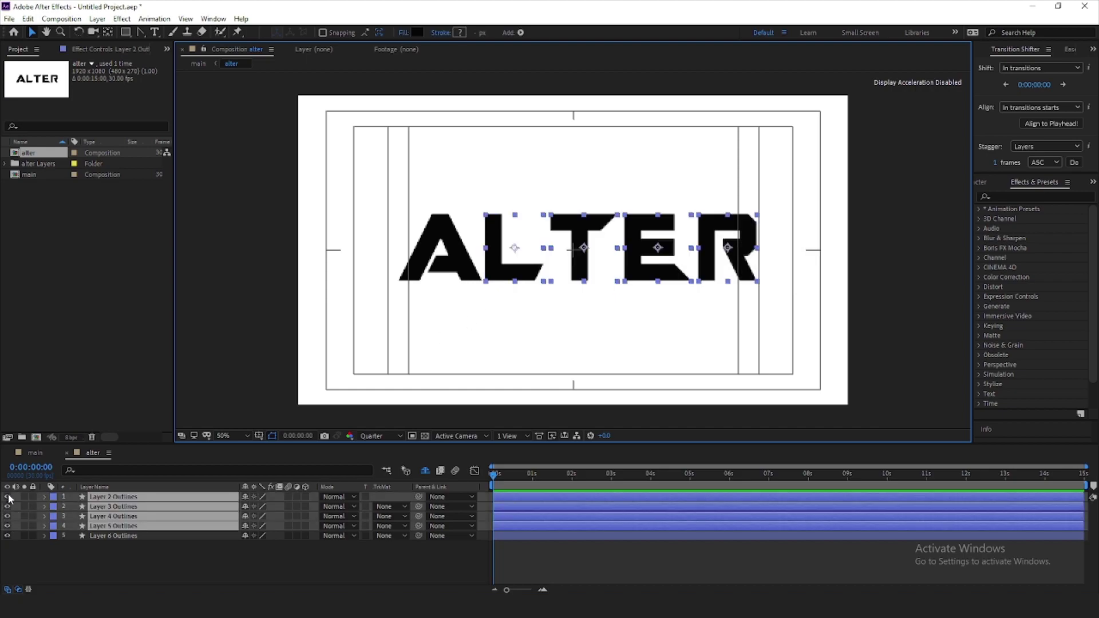
pyautogui.click(199, 562)
pyautogui.click(150, 534)
# Keyframe the A's Path under Contents > Group 1 > Path 1 at 0:00:00:20.
pyautogui.click(44, 536)
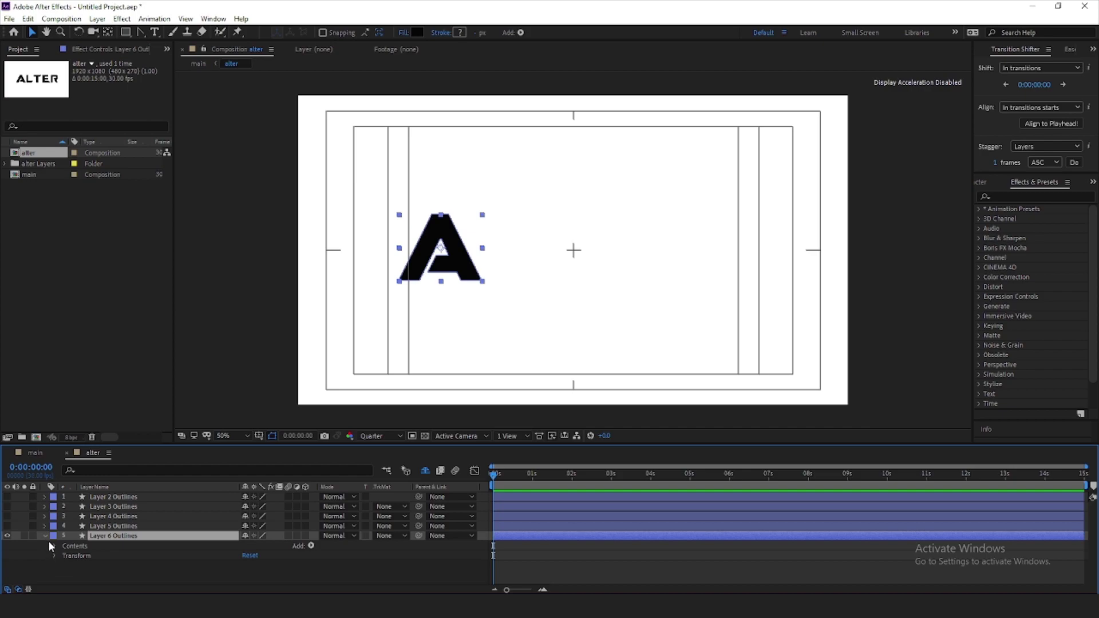
pyautogui.click(54, 546)
pyautogui.click(64, 556)
pyautogui.click(74, 561)
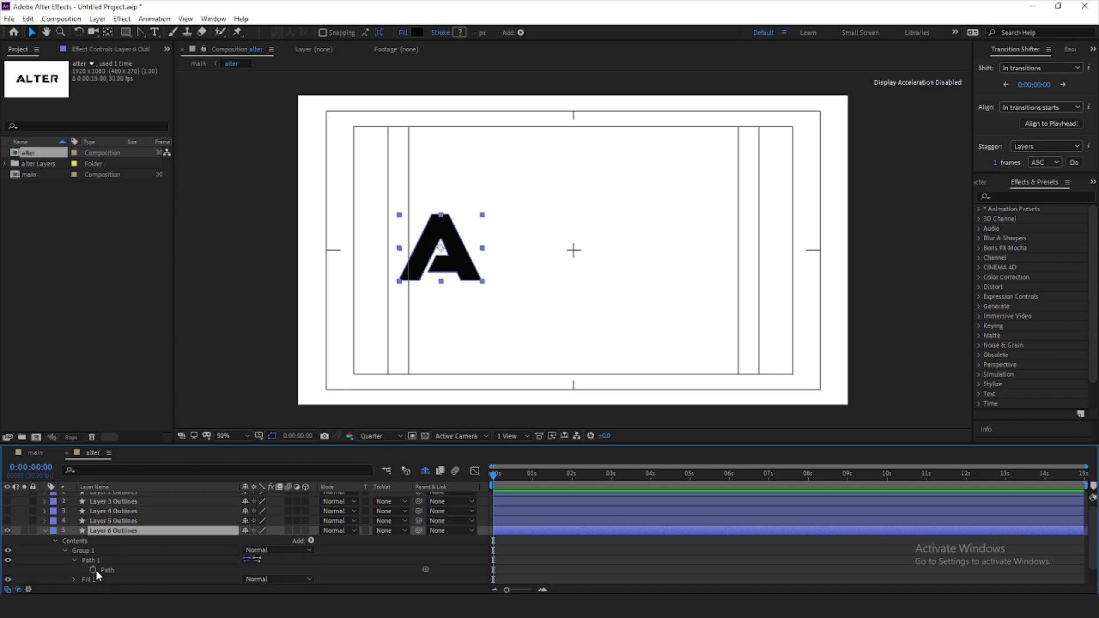
pyautogui.click(92, 570)
pyautogui.press('Return')
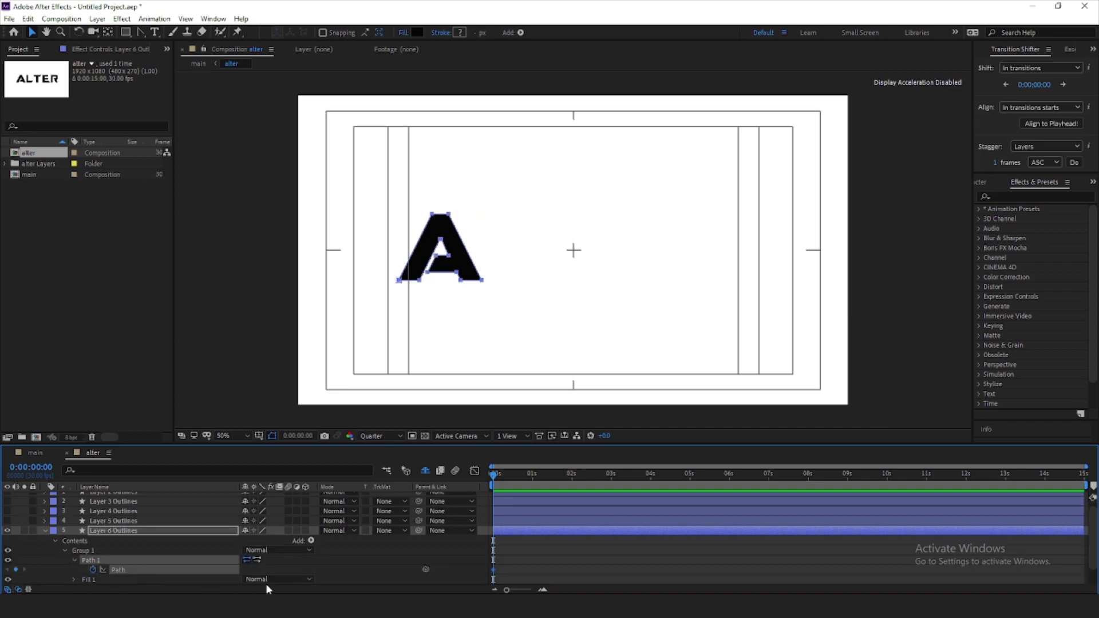
pyautogui.press('space')
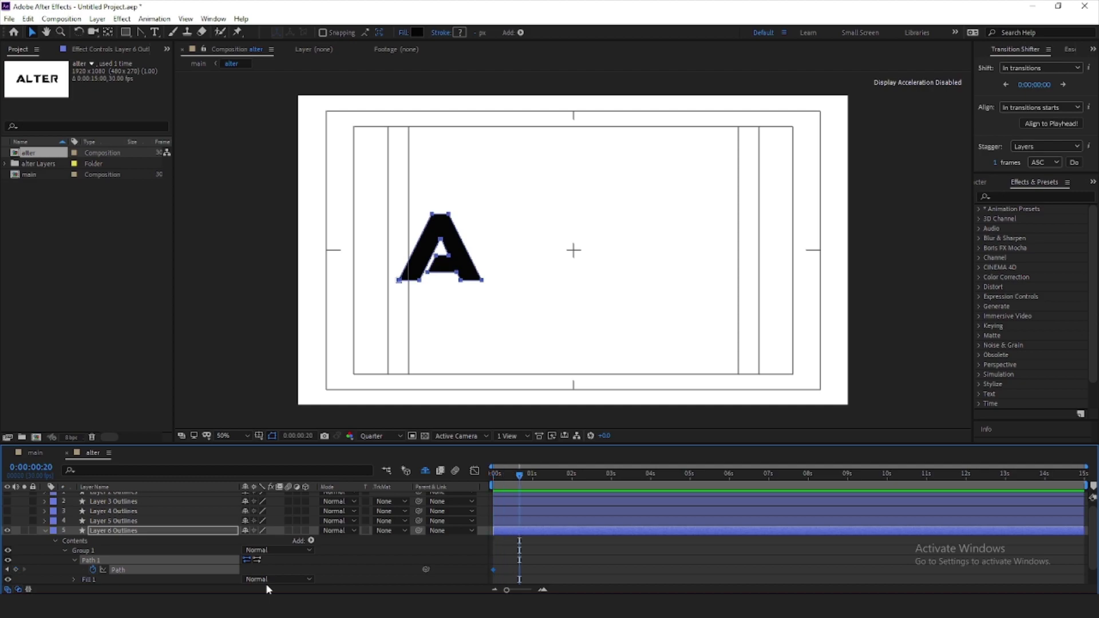
pyautogui.hotkey('shift', 'pagedown')
pyautogui.hotkey('shift', 'pageup')
pyautogui.click(16, 569)
# Return to frame 0 and show the A's path points with the Pen tool.
pyautogui.moveTo(510, 471); pyautogui.dragTo(493, 472)
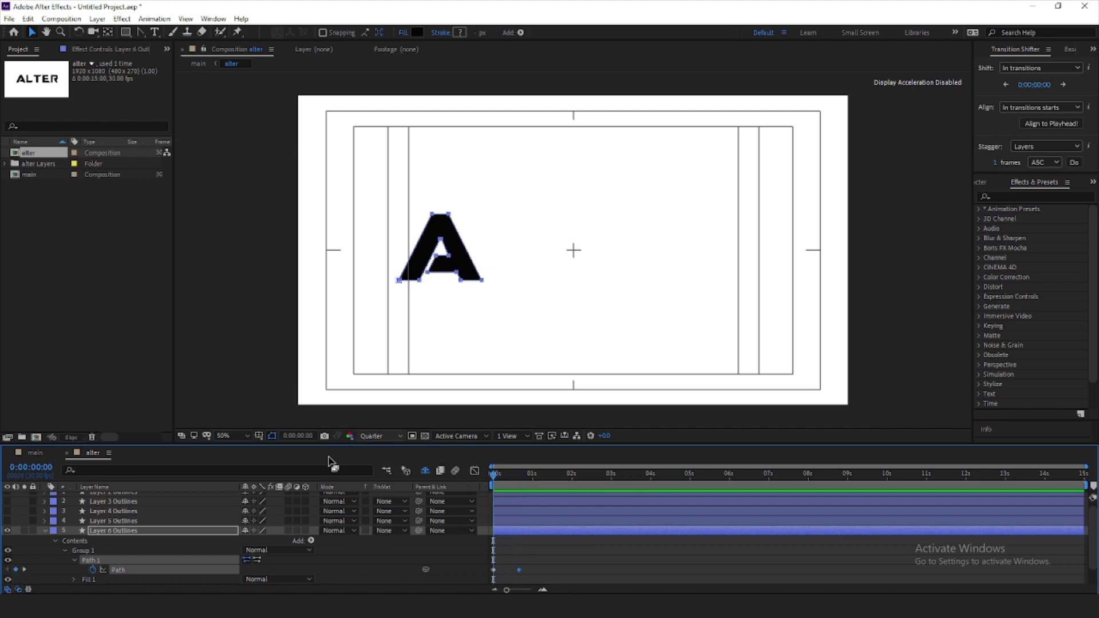
pyautogui.click(162, 532)
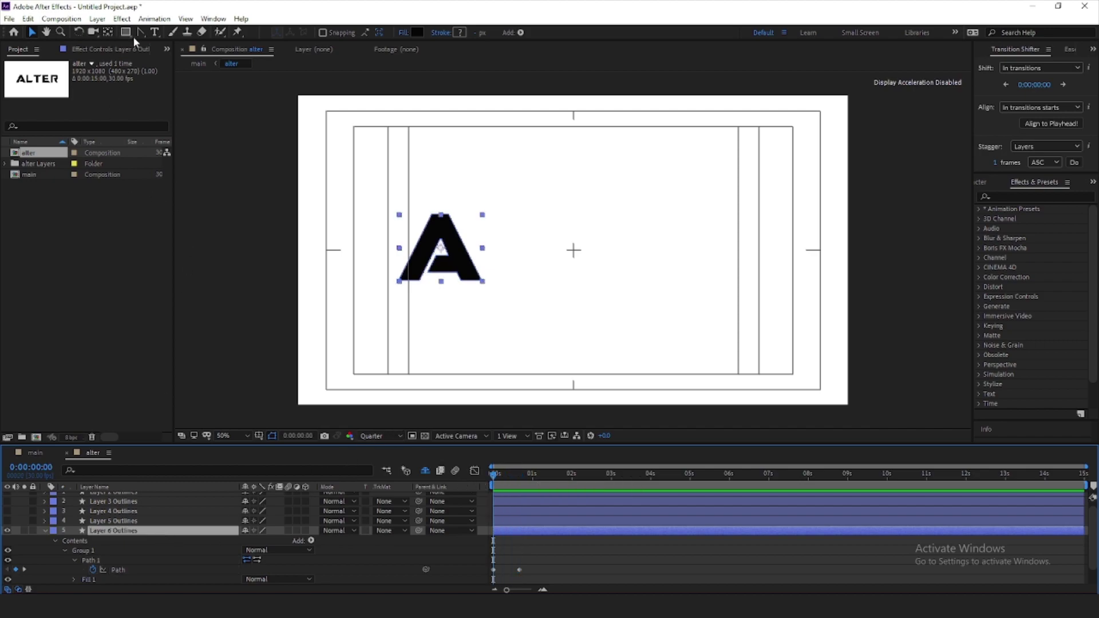
pyautogui.moveTo(143, 33); pyautogui.dragTo(172, 39)
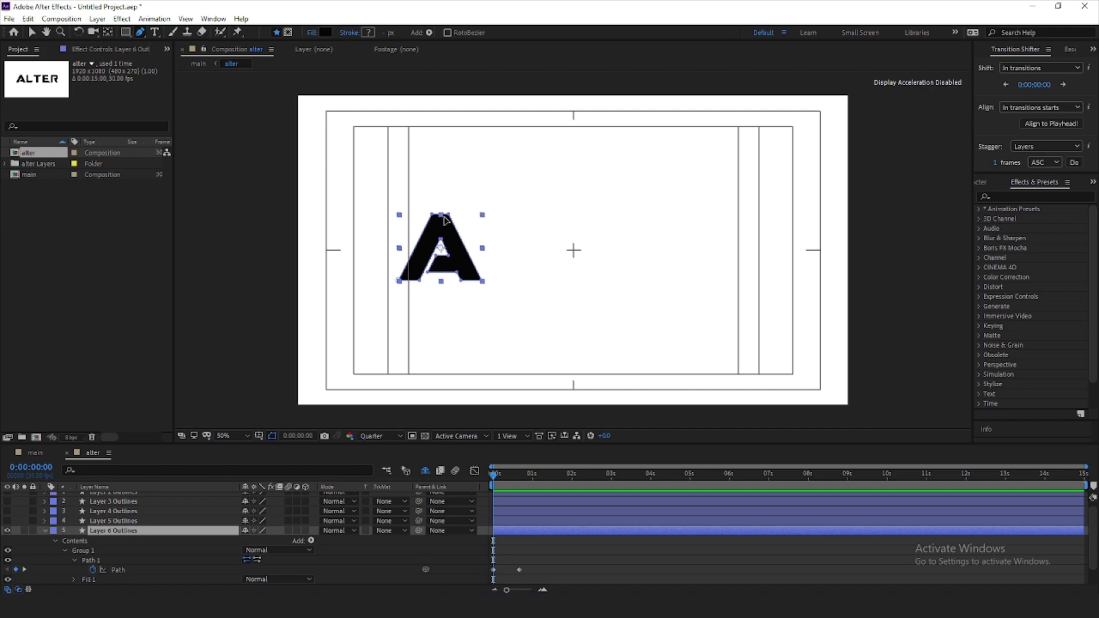
pyautogui.scroll(2, 444, 220)
pyautogui.click(420, 212)
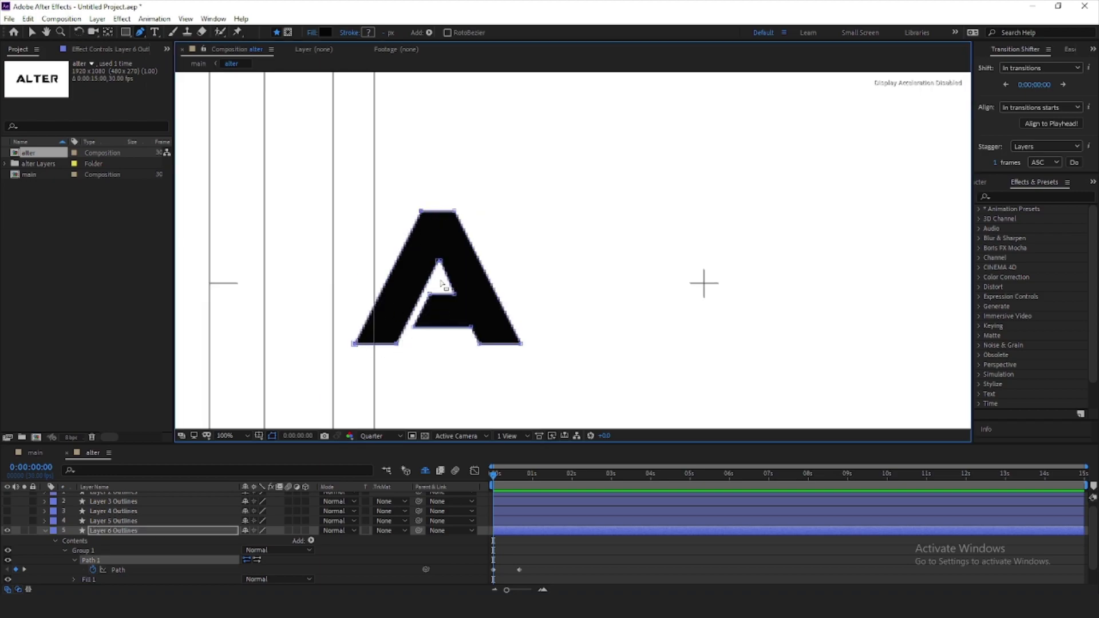
# Stretch the A's left-side vertices far left with three Shift+Left nudges at frame 0.
pyautogui.scroll(2, 441, 280)
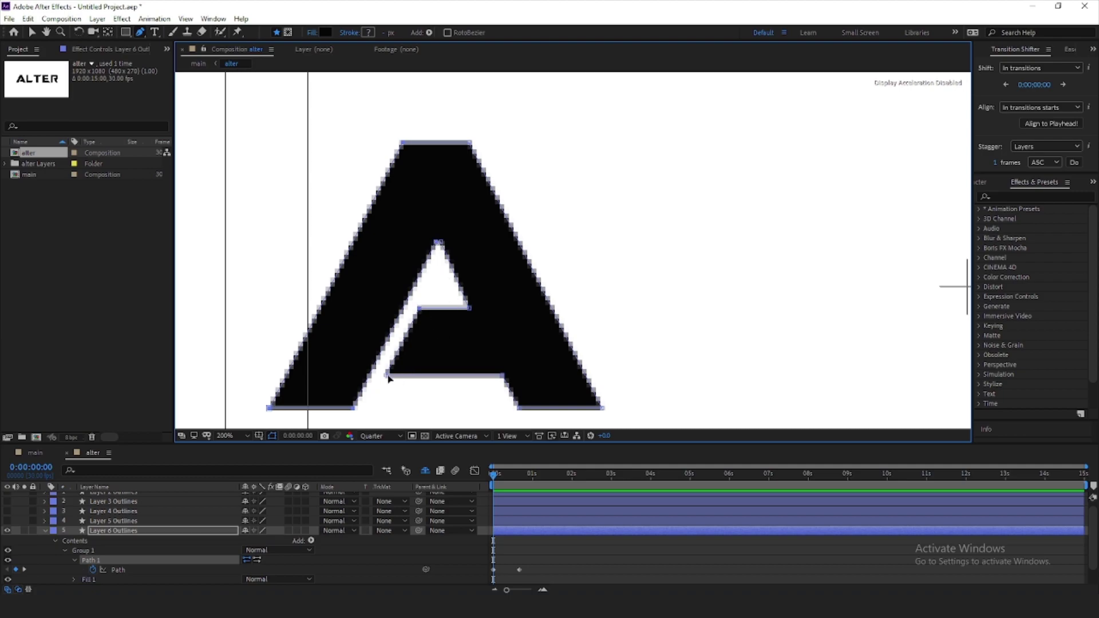
pyautogui.scroll(-1, 454, 322)
pyautogui.scroll(-1, 461, 323)
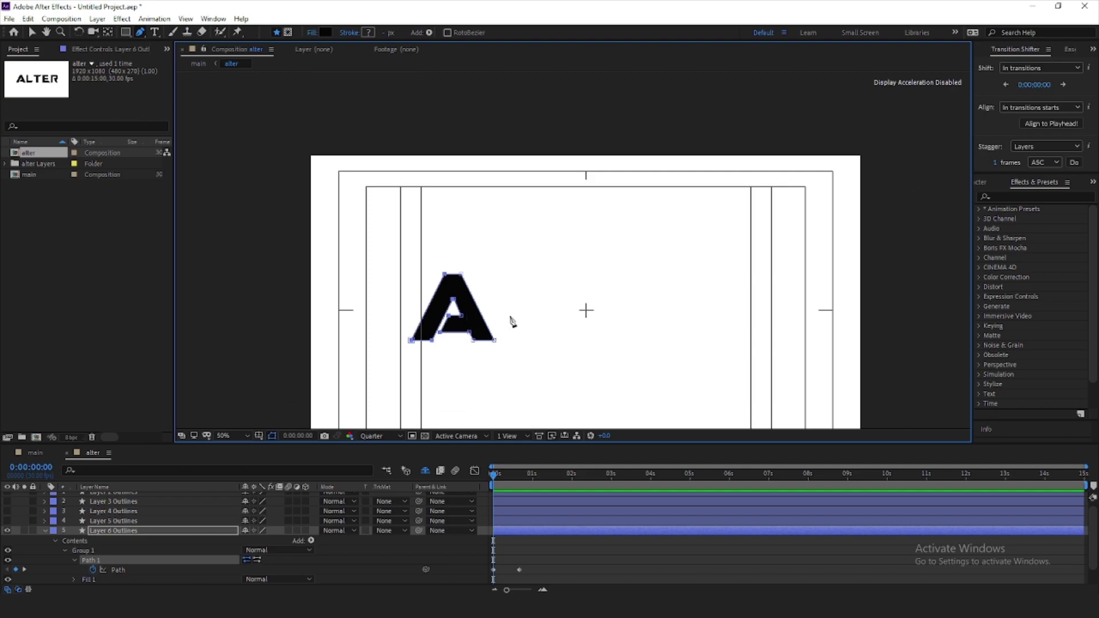
pyautogui.scroll(-3, 535, 283)
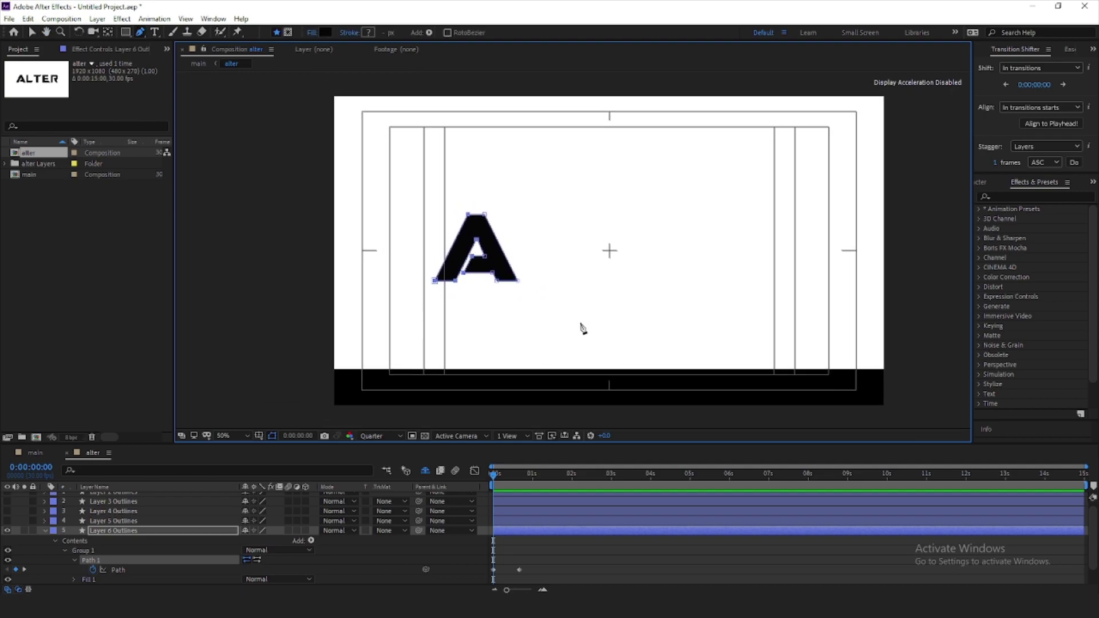
pyautogui.hotkey('shift', 'Left')
pyautogui.hotkey('shift', 'Left')
pyautogui.hotkey('shift', 'Left')
pyautogui.hotkey('shift', 'Left')
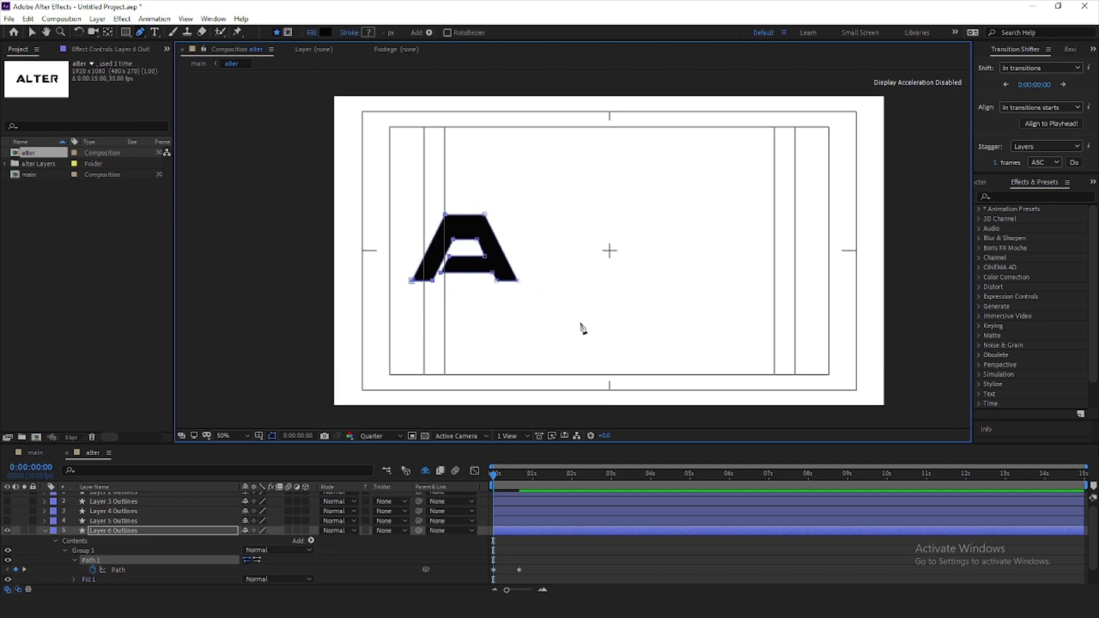
pyautogui.hotkey('shift', 'Left')
pyautogui.hotkey('shift', 'Left')
pyautogui.hotkey('shift', 'Left')
pyautogui.hotkey('shift', 'Left')
pyautogui.hotkey('shift', 'Left')
pyautogui.hotkey('shift', 'Left')
pyautogui.hotkey('shift', 'Left')
pyautogui.hotkey('shift', 'Left')
pyautogui.hotkey('shift', 'Left')
pyautogui.hotkey('shift', 'Left')
pyautogui.hotkey('shift', 'Left')
pyautogui.hotkey('shift', 'Left')
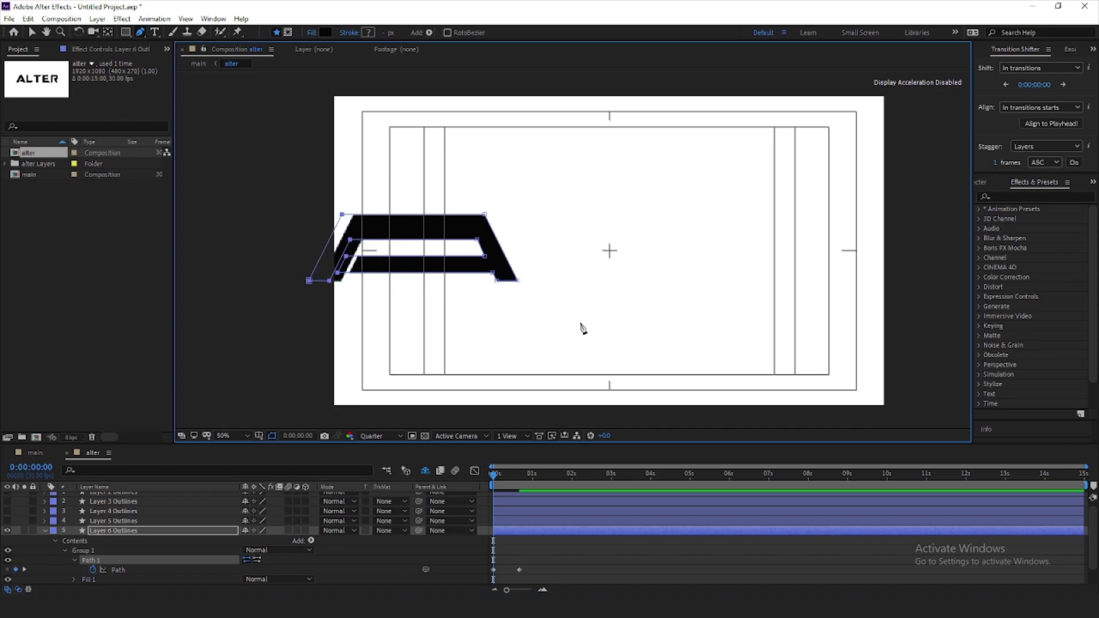
pyautogui.hotkey('shift', 'Left')
pyautogui.hotkey('shift', 'Left')
pyautogui.hotkey('shift', 'Left')
pyautogui.hotkey('shift', 'Left')
pyautogui.hotkey('shift', 'Left')
pyautogui.hotkey('shift', 'Left')
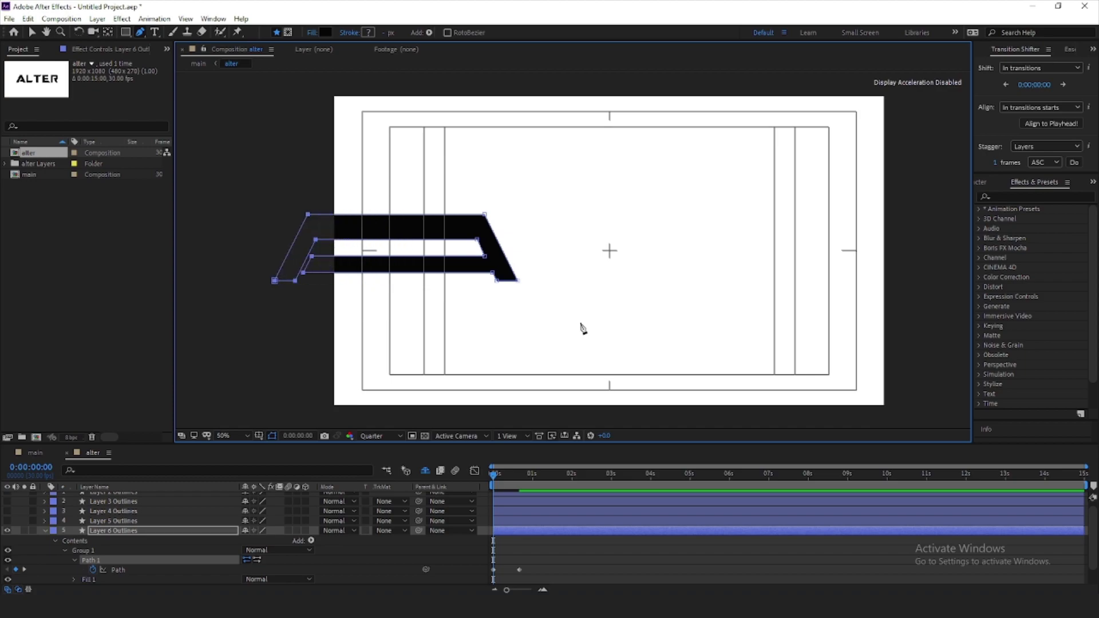
pyautogui.click(498, 480)
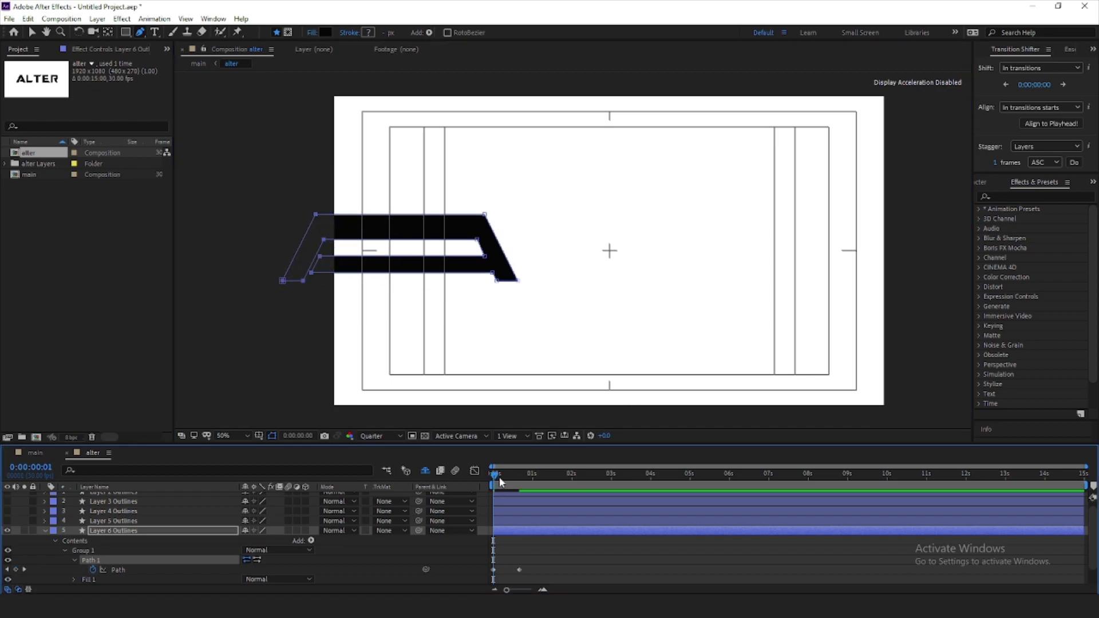
pyautogui.moveTo(499, 481); pyautogui.dragTo(464, 490)
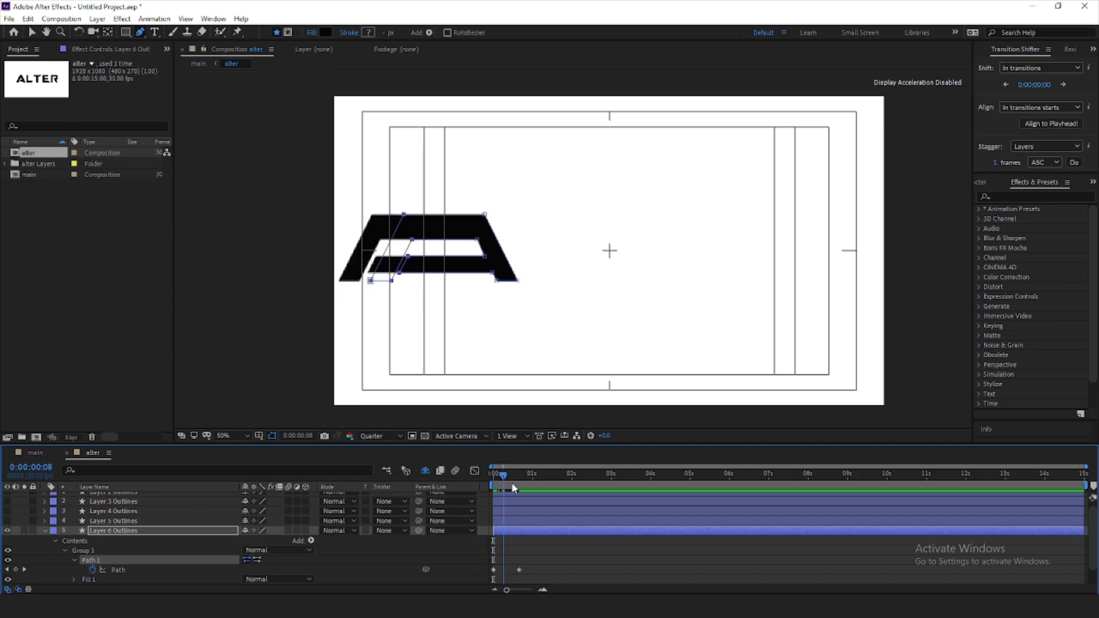
pyautogui.click(145, 530)
# Reveal the A's Position and start position keyframes at frame 0.
pyautogui.click(44, 532)
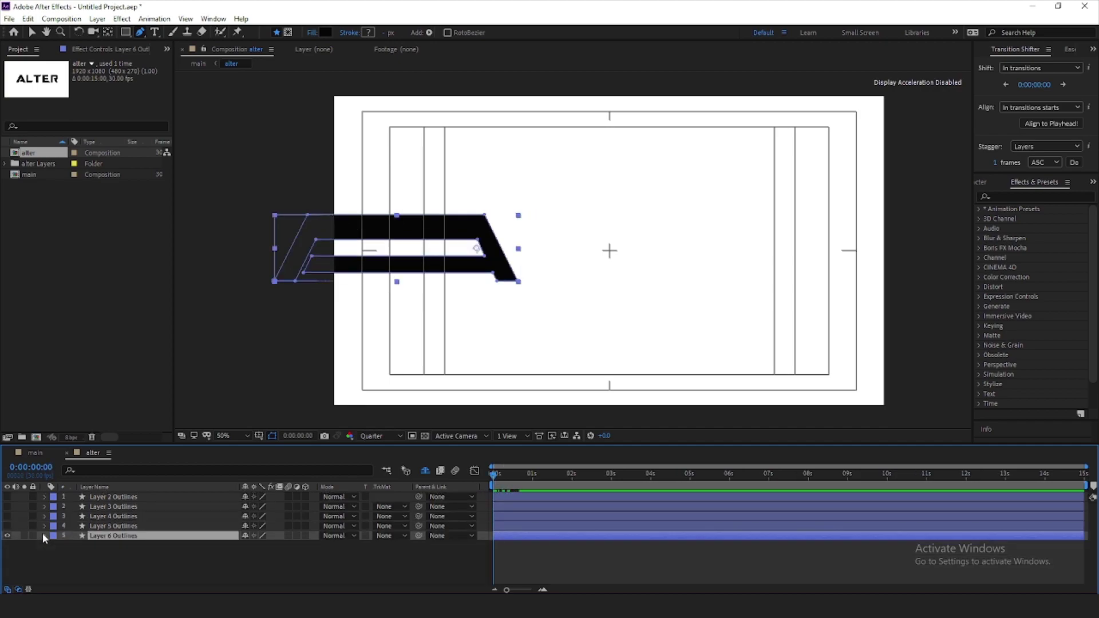
pyautogui.press('p')
pyautogui.click(73, 546)
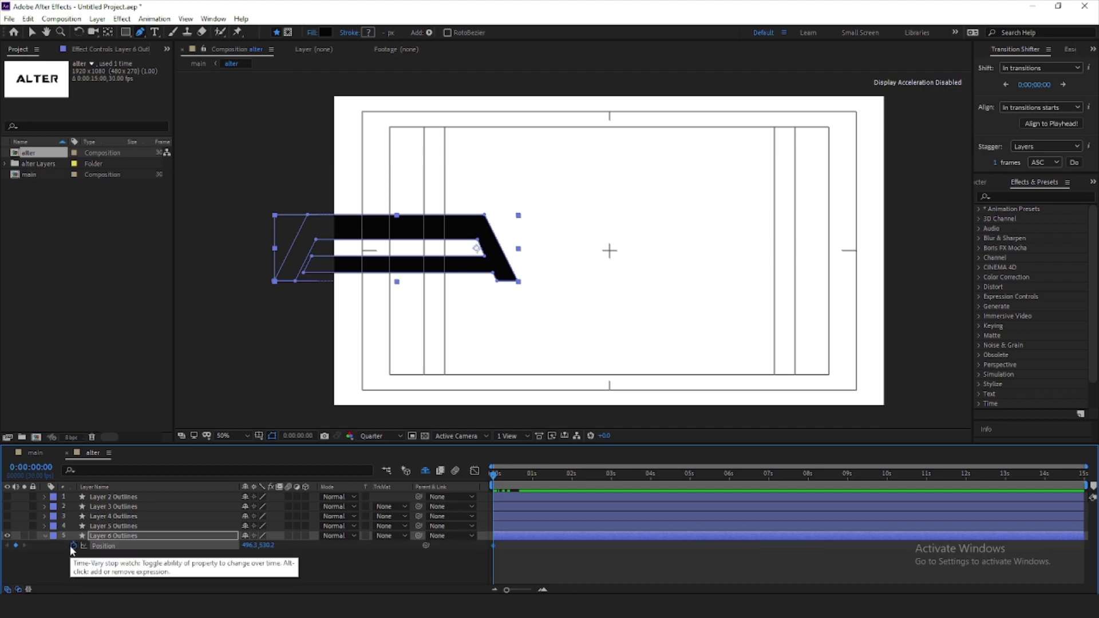
pyautogui.hotkey('shift', 'pagedown')
pyautogui.hotkey('shift', 'pagedown')
pyautogui.hotkey('shift', 'pagedown')
pyautogui.press('u')
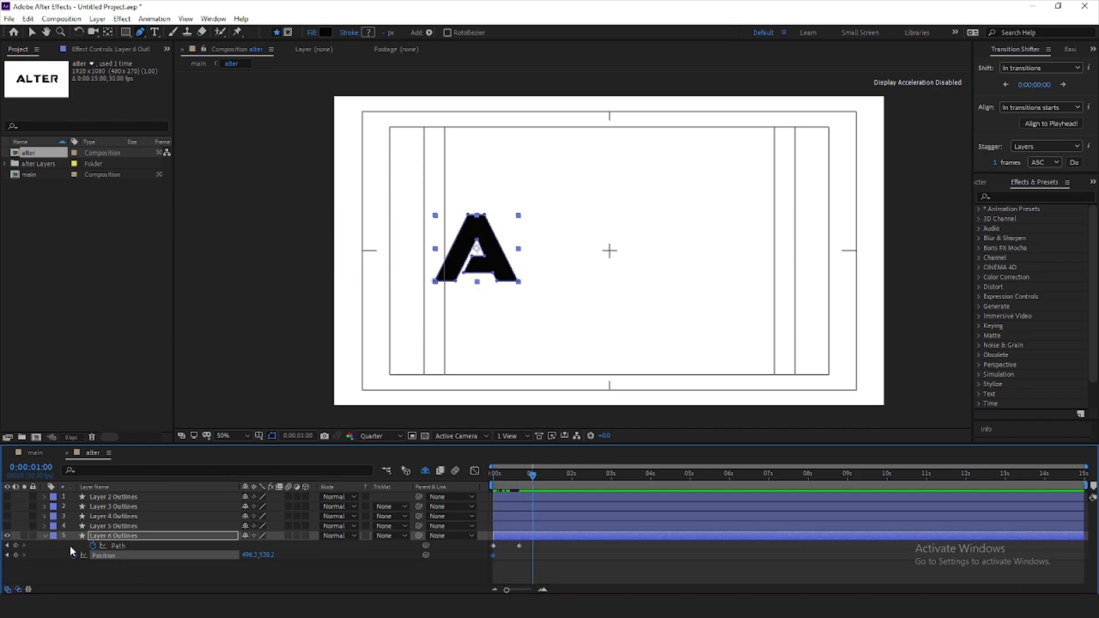
pyautogui.click(527, 474)
pyautogui.press('j')
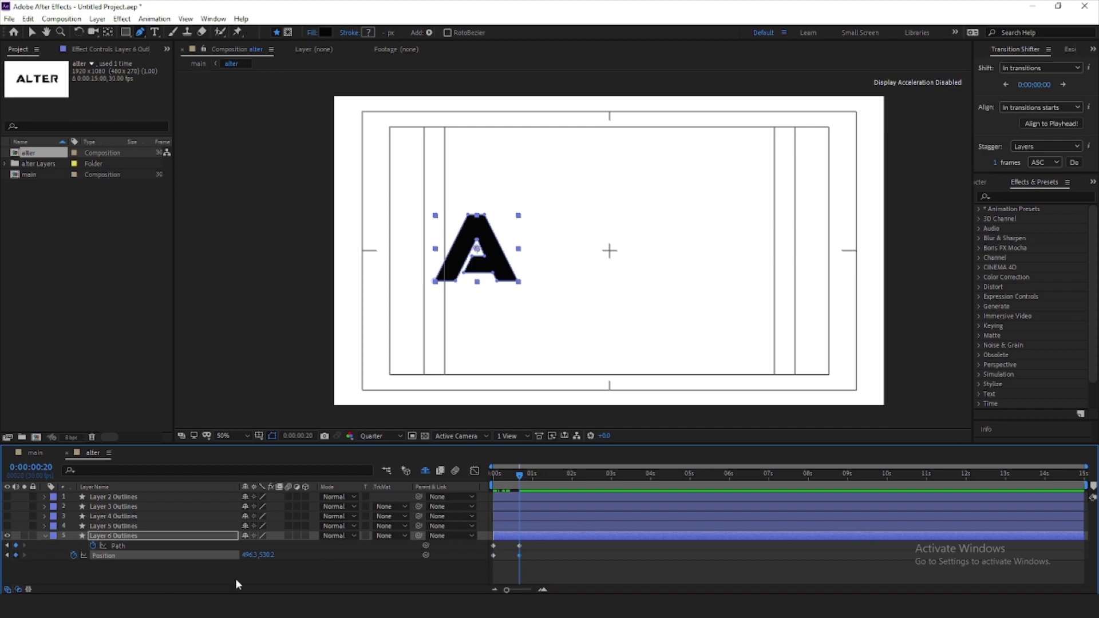
pyautogui.press('j')
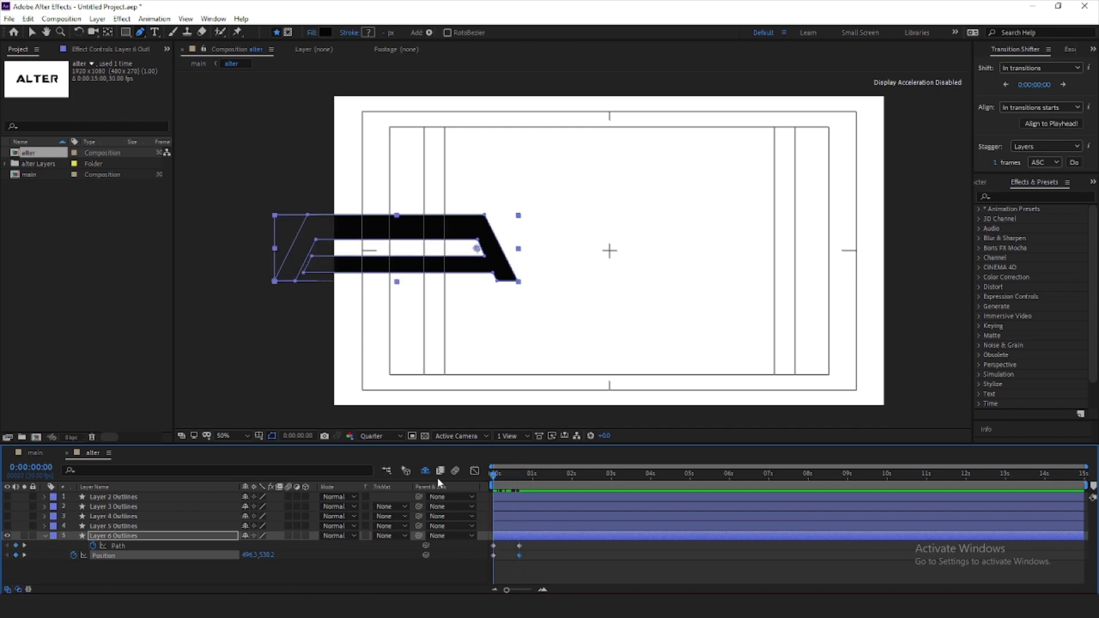
# Move the A off the left edge at frame 0 and place its arrival keyframe at one second.
pyautogui.hotkey('shift', 'Left')
pyautogui.hotkey('shift', 'Left')
pyautogui.hotkey('shift', 'Left')
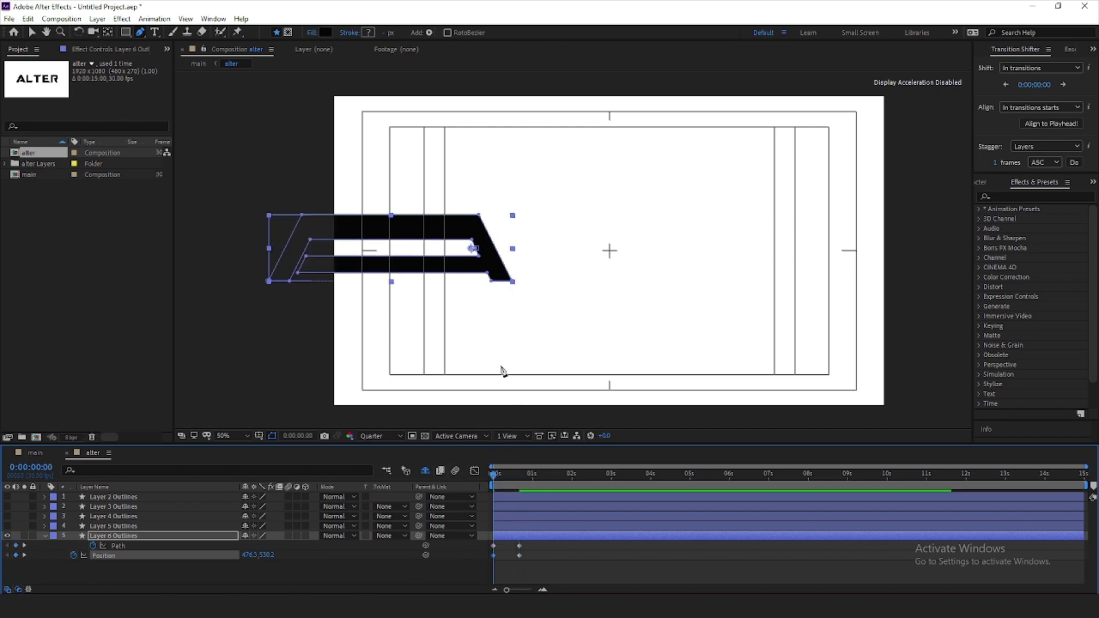
pyautogui.hotkey('shift', 'Left')
pyautogui.hotkey('shift', 'Left')
pyautogui.hotkey('shift', 'Left')
pyautogui.hotkey('shift', 'Left')
pyautogui.hotkey('shift', 'Left')
pyautogui.hotkey('shift', 'Left')
pyautogui.hotkey('shift', 'Left')
pyautogui.hotkey('shift', 'Left')
pyautogui.hotkey('shift', 'Left')
pyautogui.hotkey('shift', 'Left')
pyautogui.hotkey('shift', 'Left')
pyautogui.hotkey('shift', 'Left')
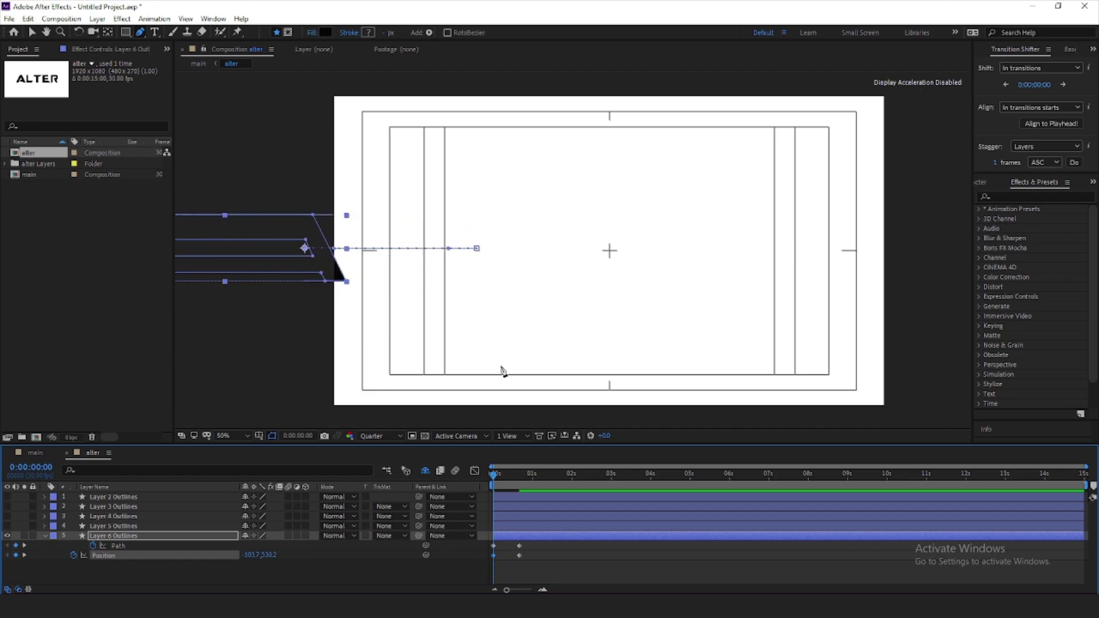
pyautogui.hotkey('shift', 'Left')
pyautogui.hotkey('shift', 'Left')
pyautogui.hotkey('shift', 'Left')
pyautogui.hotkey('shift', 'Left')
pyautogui.hotkey('shift', 'Left')
pyautogui.hotkey('shift', 'Left')
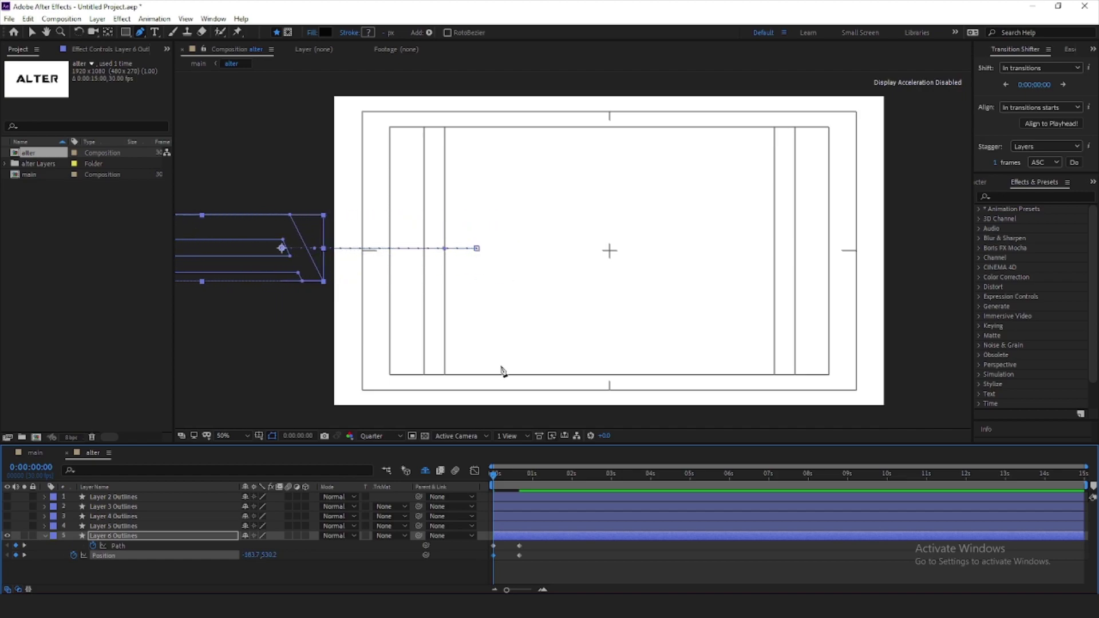
pyautogui.moveTo(495, 484); pyautogui.dragTo(471, 490)
pyautogui.moveTo(542, 574); pyautogui.dragTo(510, 553)
pyautogui.moveTo(498, 482); pyautogui.dragTo(522, 485)
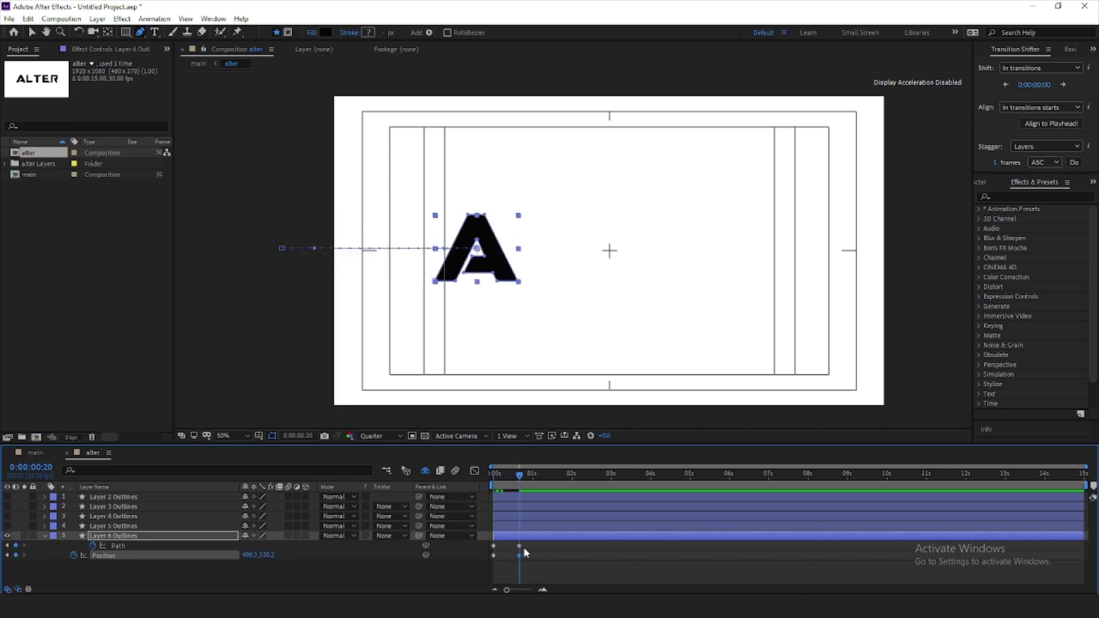
pyautogui.hotkey('shift', 'pagedown')
pyautogui.moveTo(521, 556); pyautogui.dragTo(532, 556)
# Add a 20-frame overshoot keyframe pushing the A slightly right, then preview the bounce.
pyautogui.moveTo(534, 476); pyautogui.dragTo(523, 476)
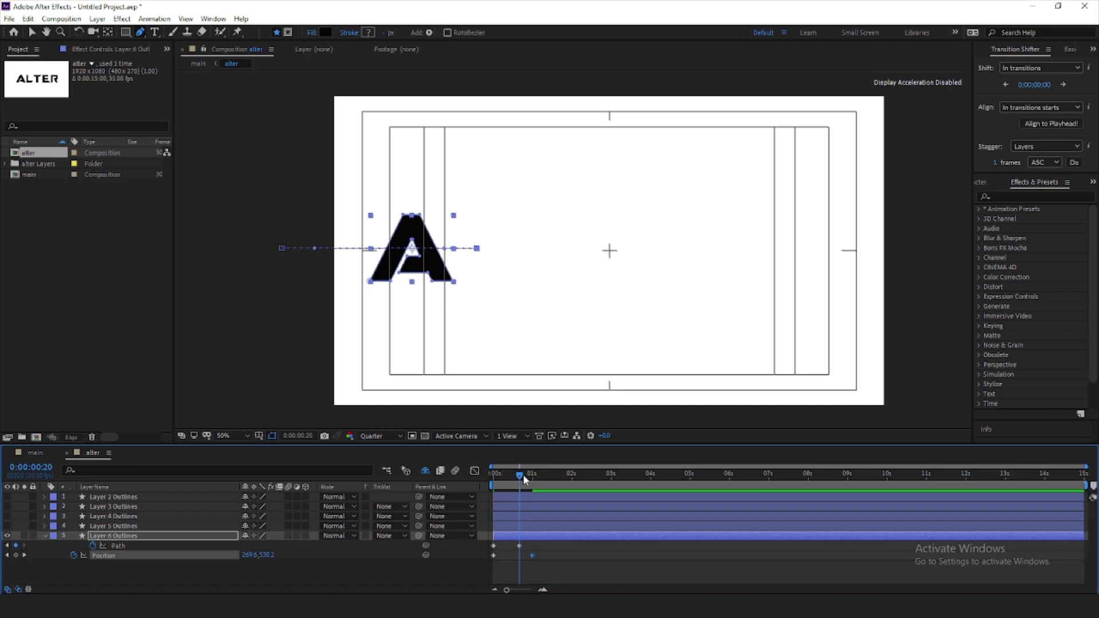
pyautogui.hotkey('shift', 'Right')
pyautogui.hotkey('shift', 'Right')
pyautogui.hotkey('shift', 'Right')
pyautogui.hotkey('shift', 'Right')
pyautogui.hotkey('shift', 'Right')
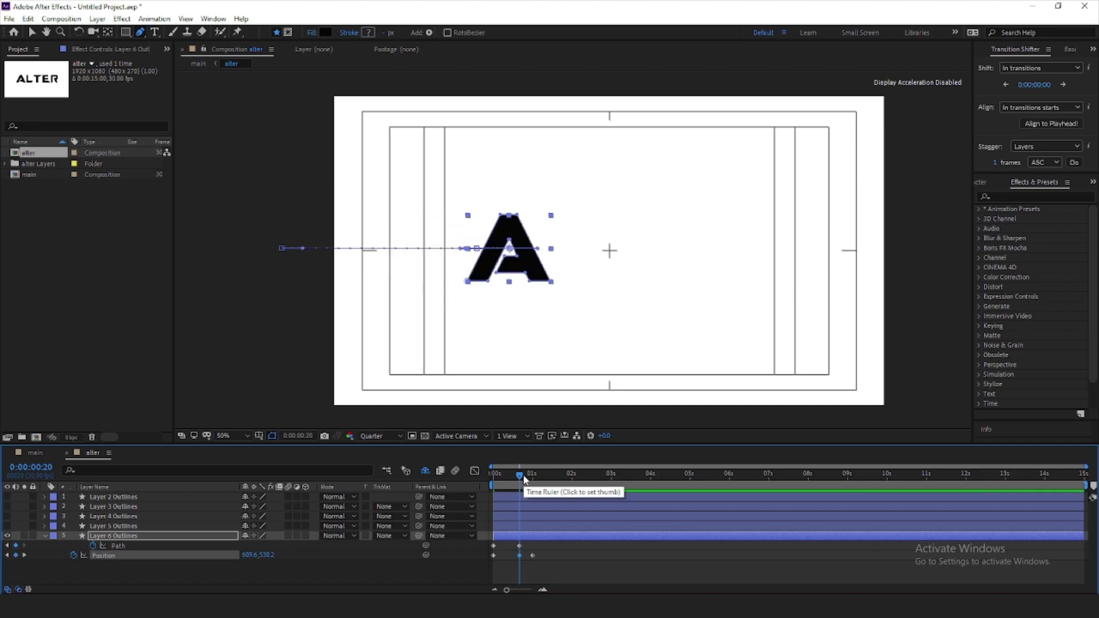
pyautogui.hotkey('shift', 'Left')
pyautogui.hotkey('shift', 'Left')
pyautogui.hotkey('shift', 'Left')
pyautogui.press('space')
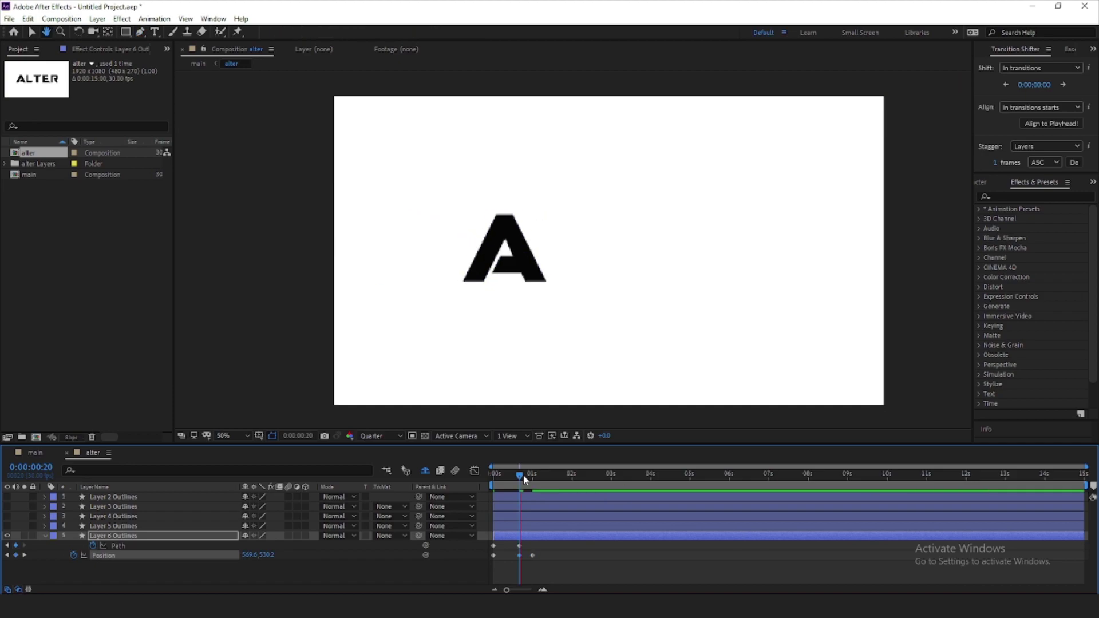
pyautogui.press('space')
pyautogui.press('g')
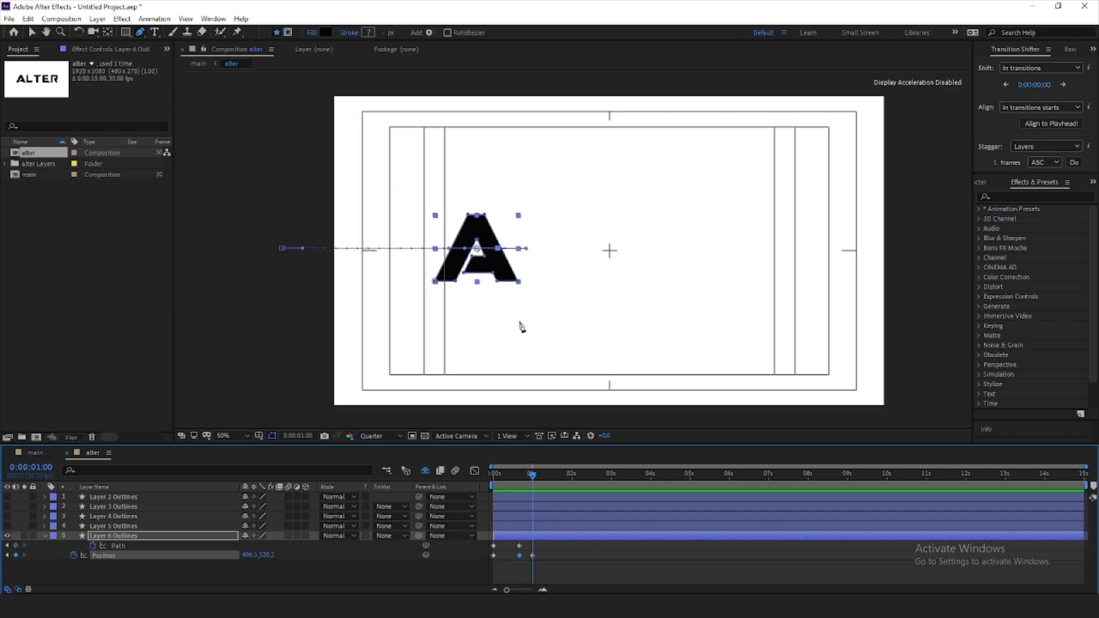
pyautogui.scroll(2, 519, 252)
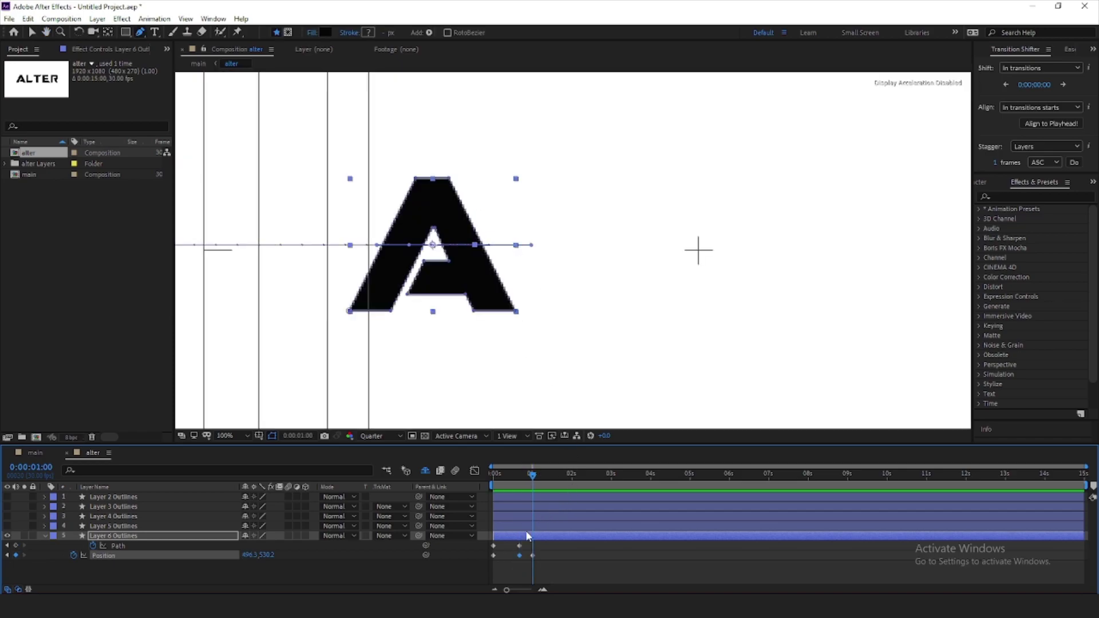
# Convert one of the A's path points and shorten its curve handle.
pyautogui.click(510, 564)
pyautogui.click(517, 555)
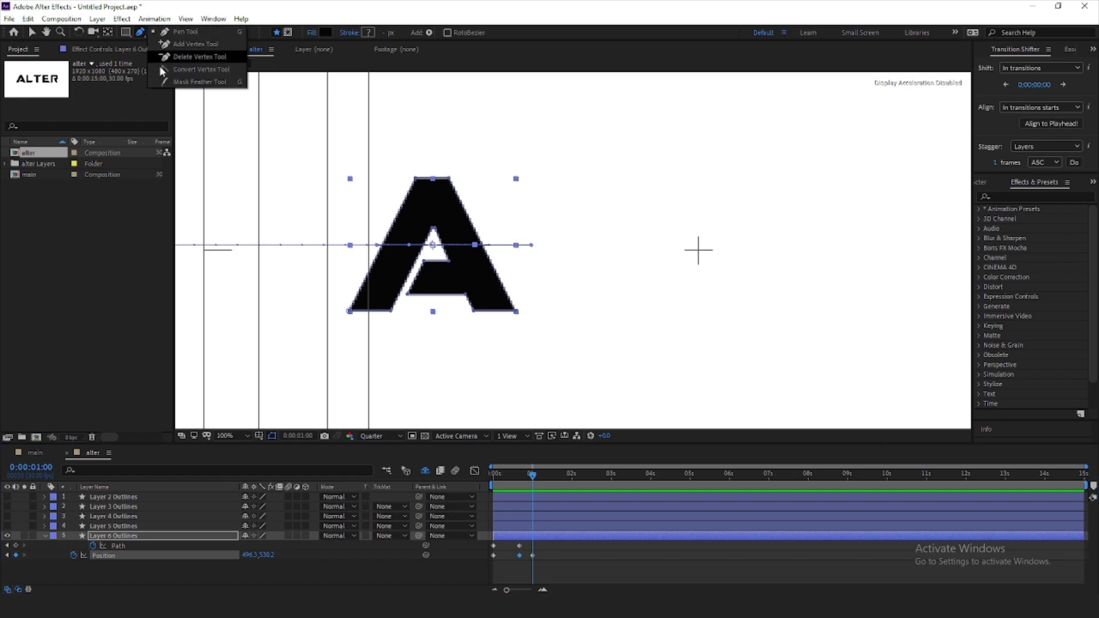
pyautogui.moveTo(143, 37); pyautogui.dragTo(171, 64)
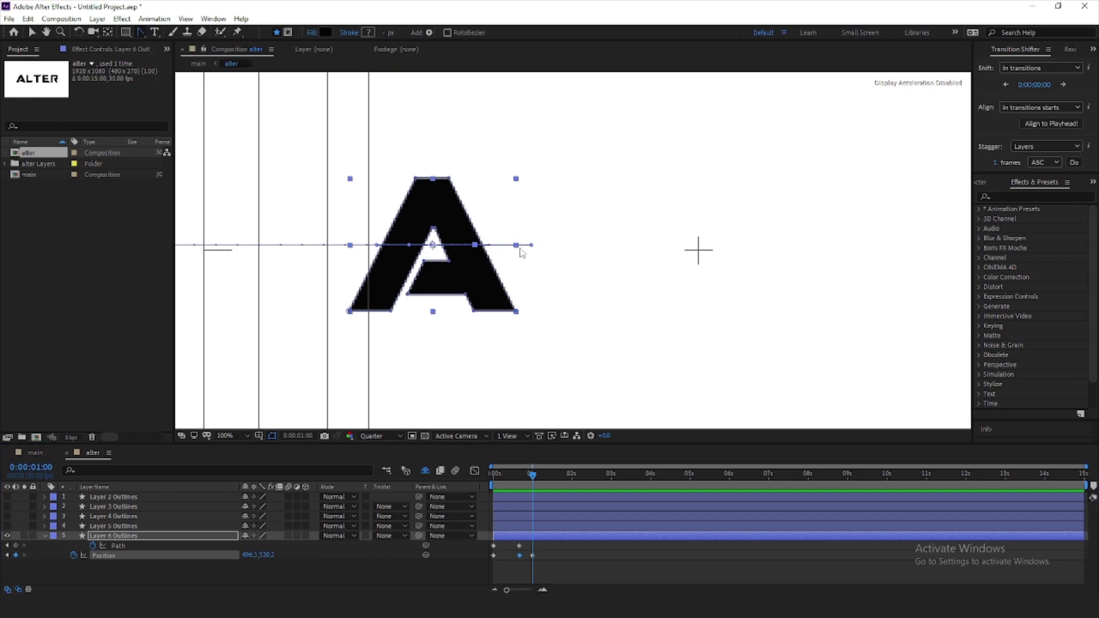
pyautogui.click(433, 245)
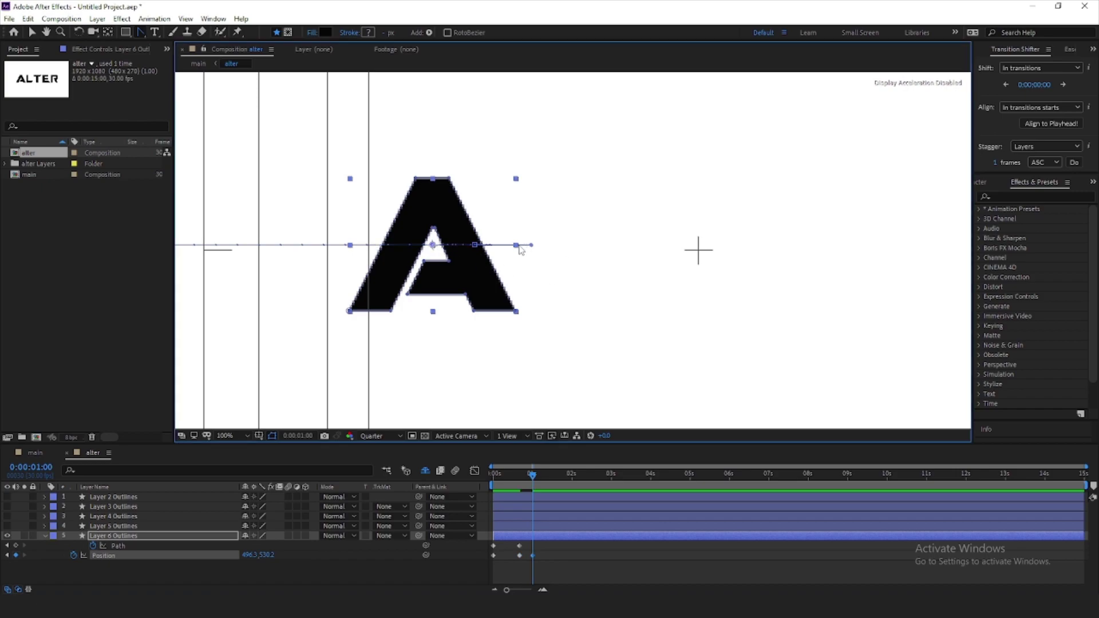
pyautogui.moveTo(519, 249); pyautogui.dragTo(475, 246)
# Select the A's Path and Position keyframes from frame 0 and scrub the slide-in.
pyautogui.scroll(-2, 564, 257)
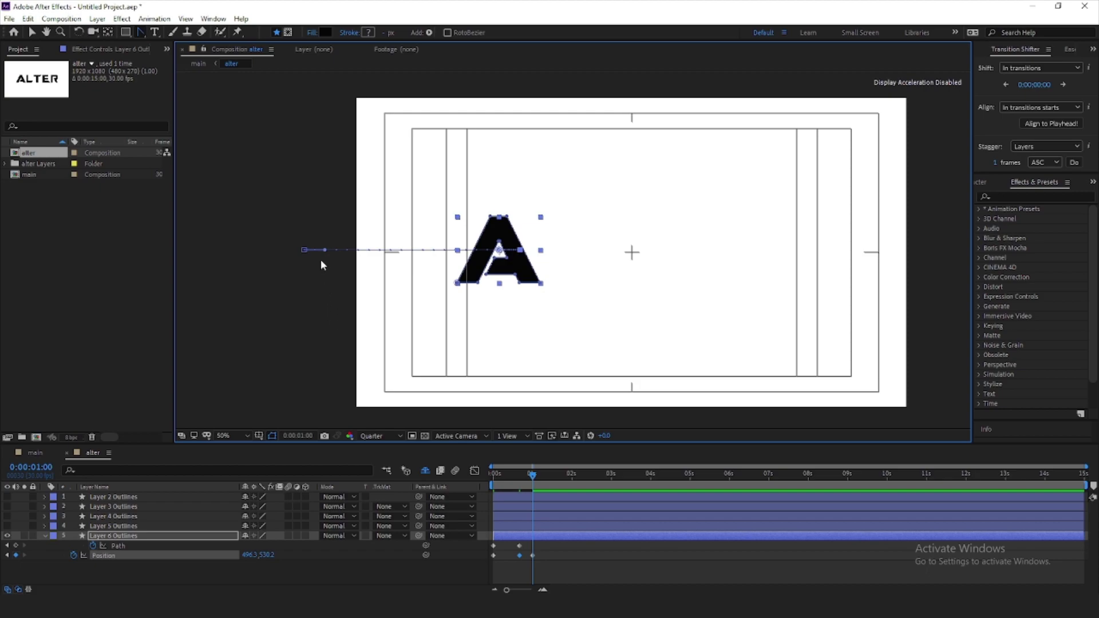
pyautogui.moveTo(533, 475); pyautogui.dragTo(493, 476)
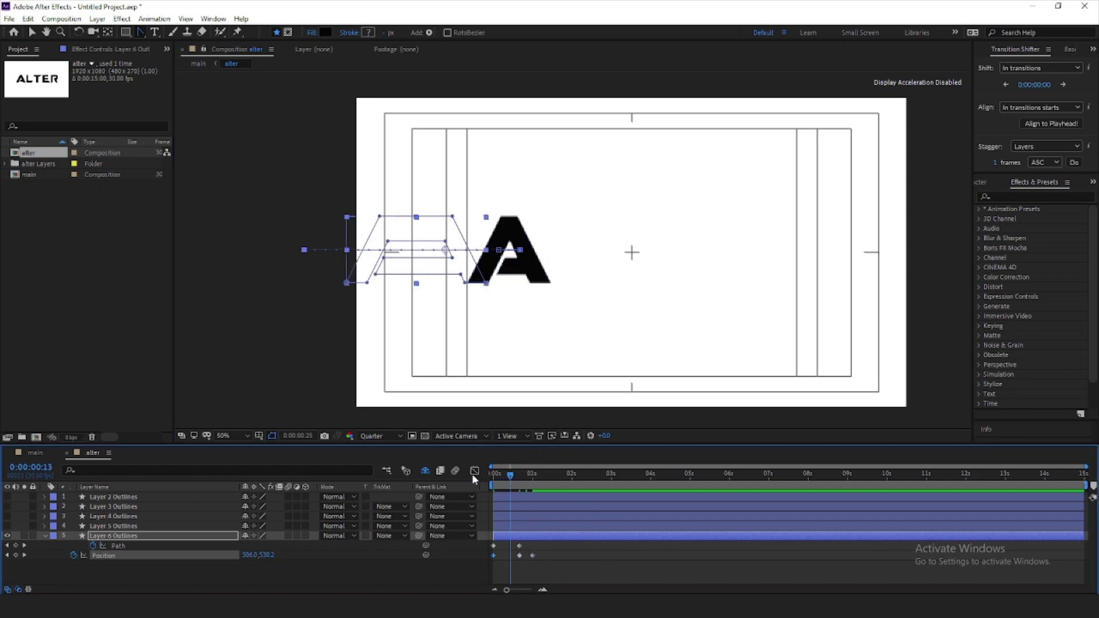
pyautogui.moveTo(523, 541); pyautogui.dragTo(485, 563)
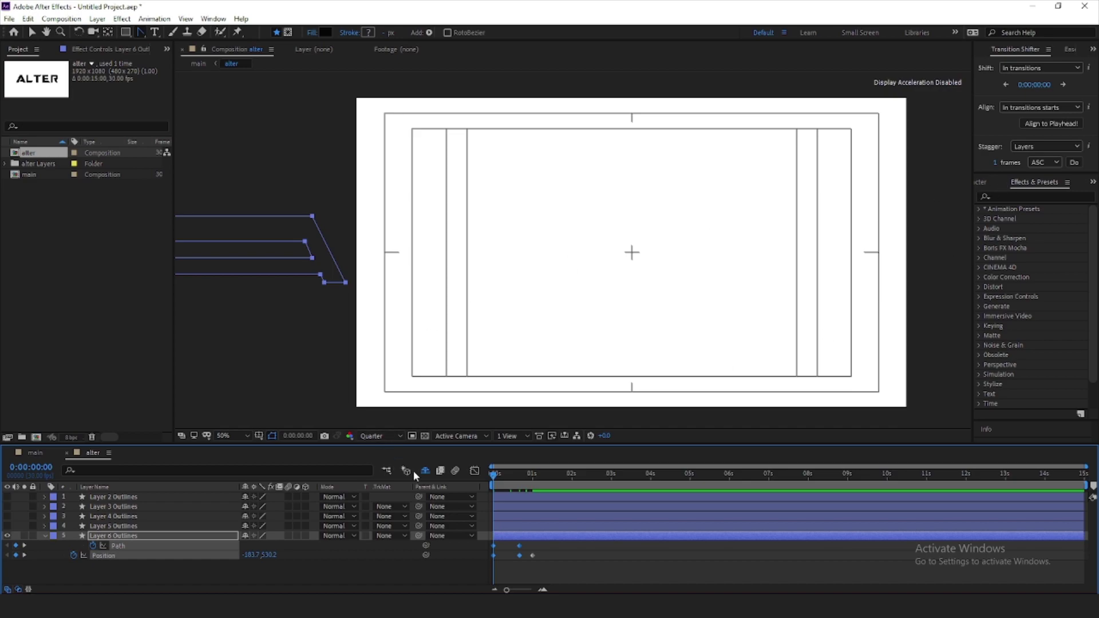
pyautogui.moveTo(499, 474); pyautogui.dragTo(448, 486)
# Apply Easy Ease to the A's keyframes and raise the first keyframe's influence to about 75%.
pyautogui.rightClick(518, 552)
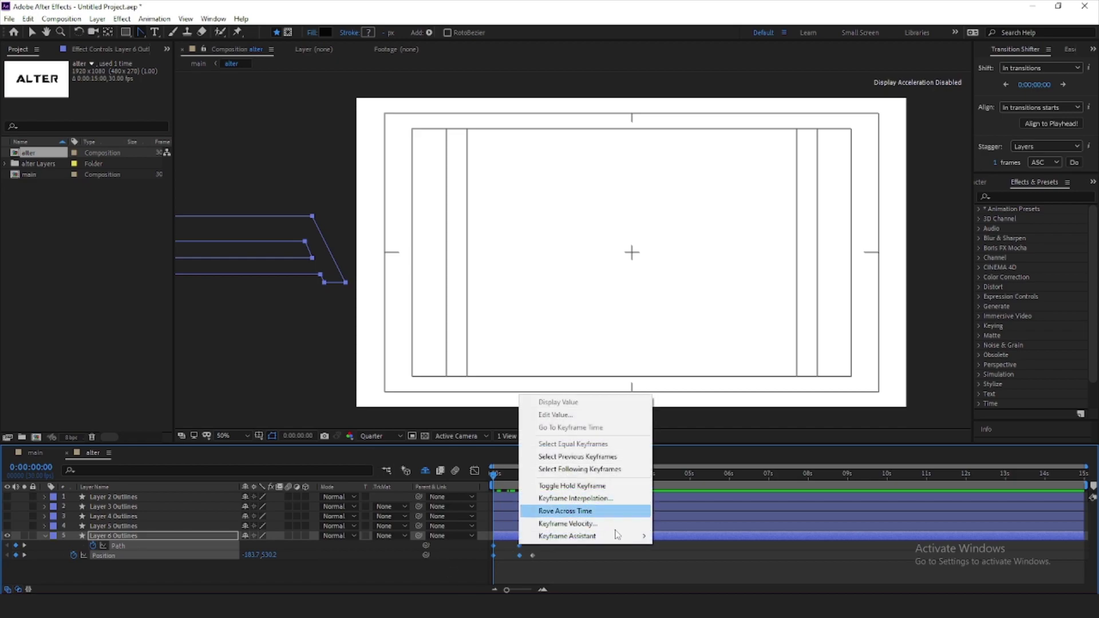
pyautogui.moveTo(621, 538)
pyautogui.click(684, 460)
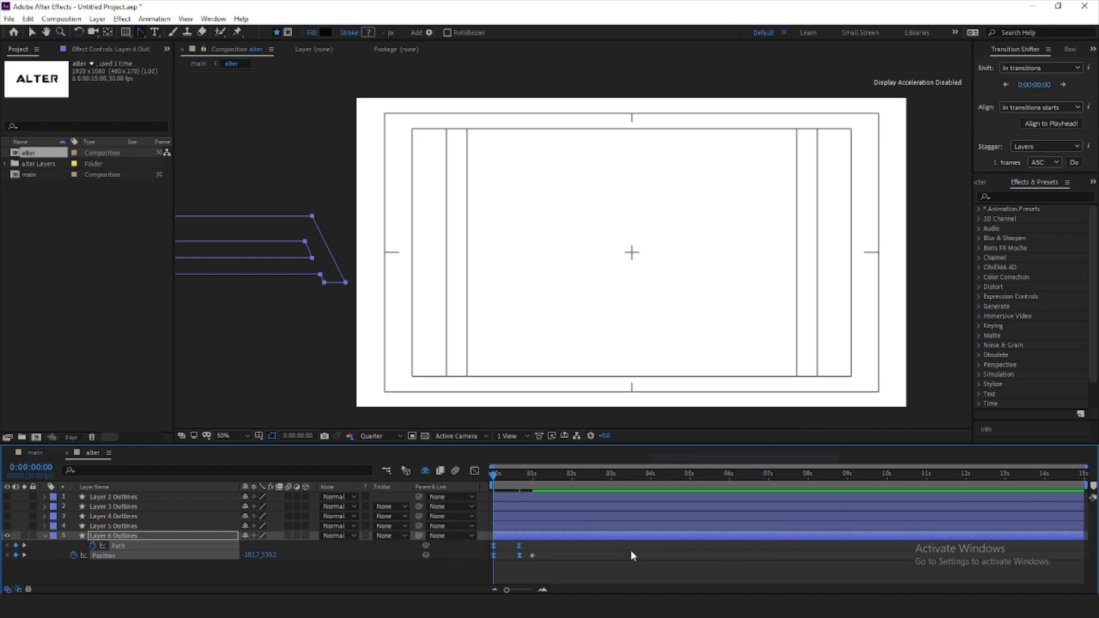
pyautogui.click(475, 471)
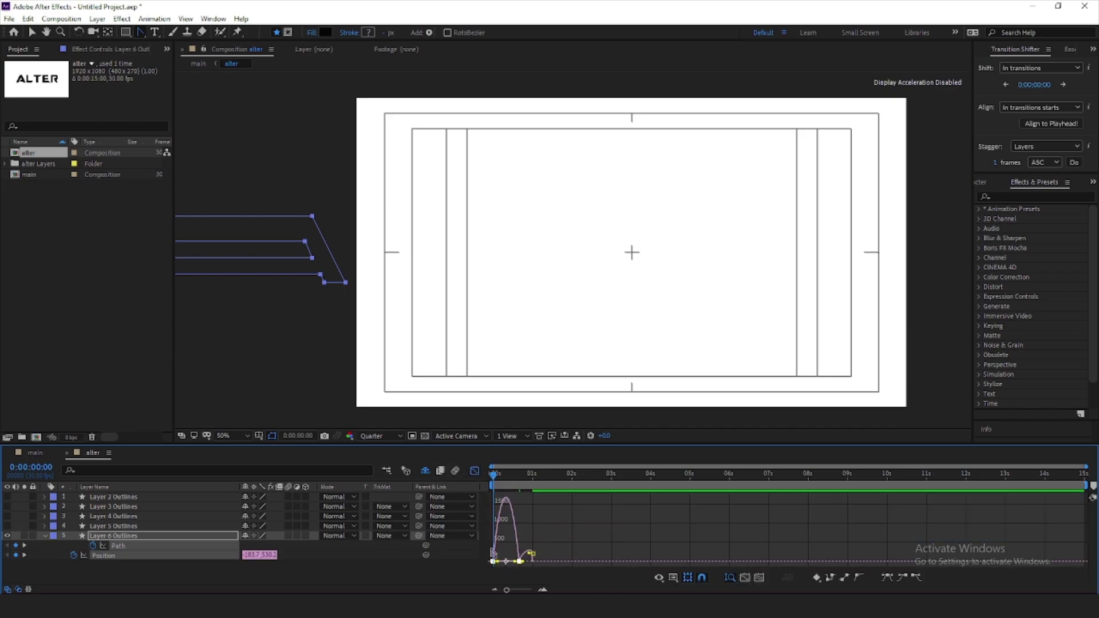
pyautogui.scroll(5, 579, 532)
pyautogui.moveTo(578, 565); pyautogui.dragTo(472, 568)
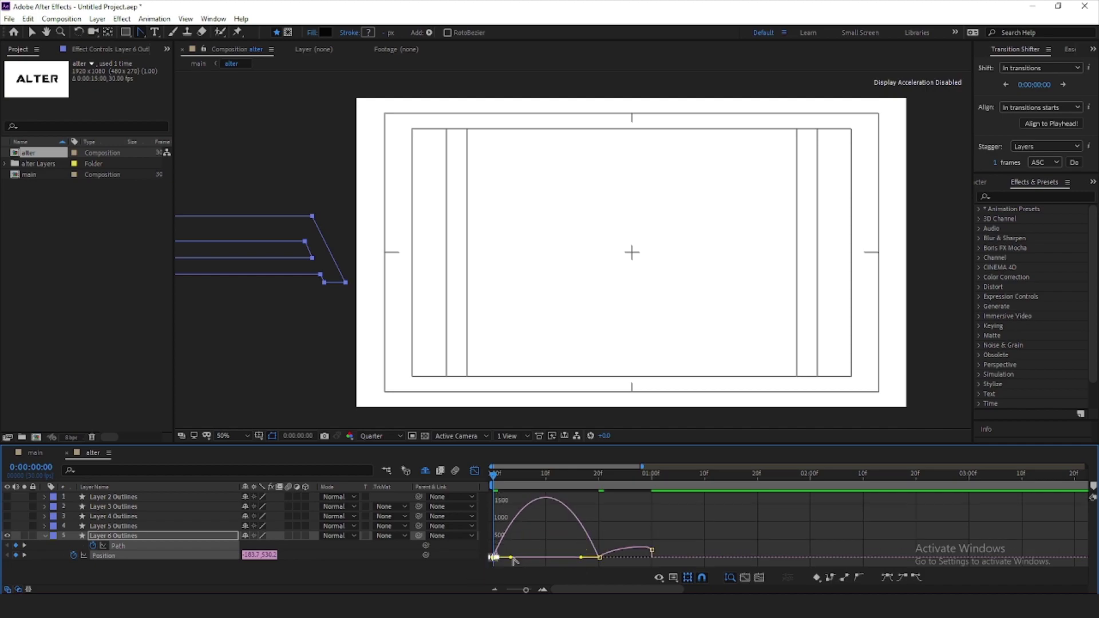
pyautogui.press('v')
pyautogui.moveTo(523, 557); pyautogui.dragTo(536, 556)
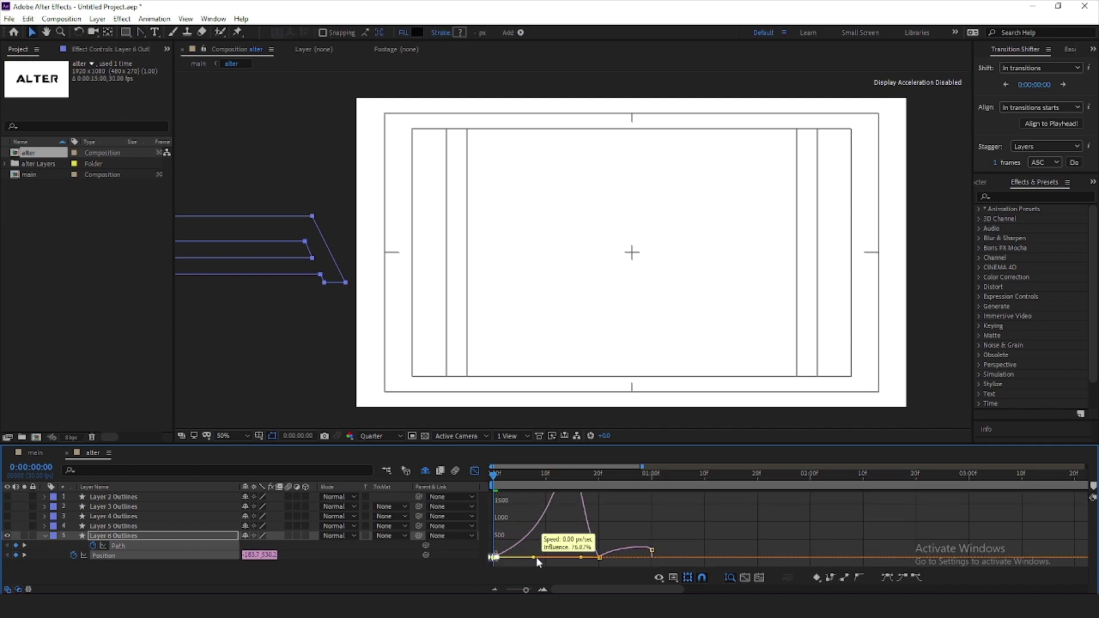
pyautogui.click(474, 470)
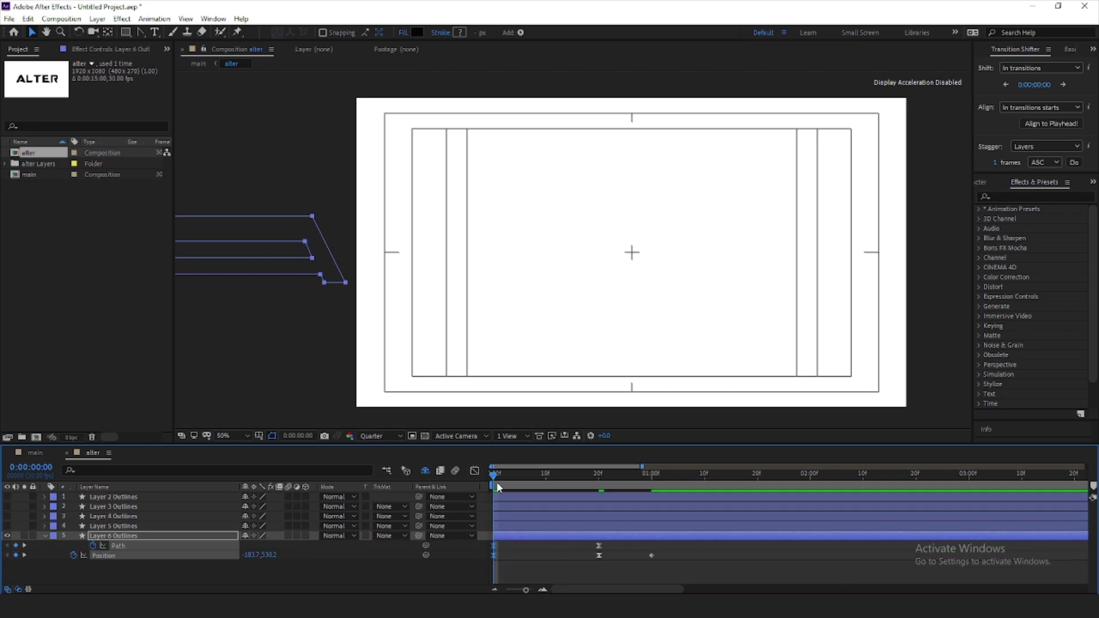
pyautogui.moveTo(496, 482); pyautogui.dragTo(553, 496)
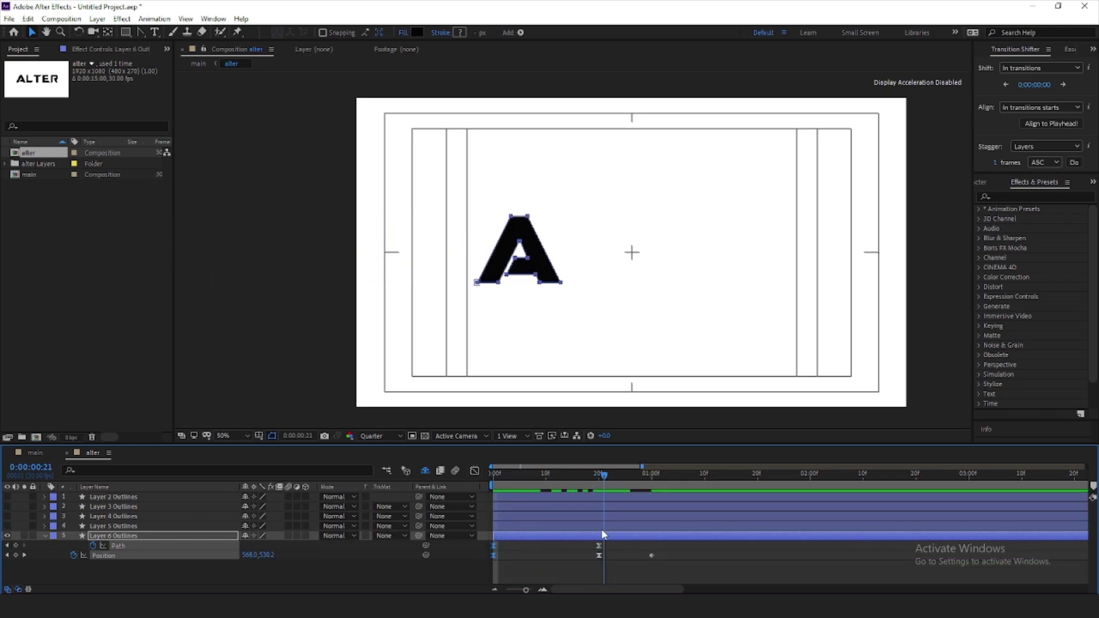
# Trim Layer 5 Outlines (the L) to start at 0:00:00:16 and make it visible.
pyautogui.press('space')
pyautogui.press('-')
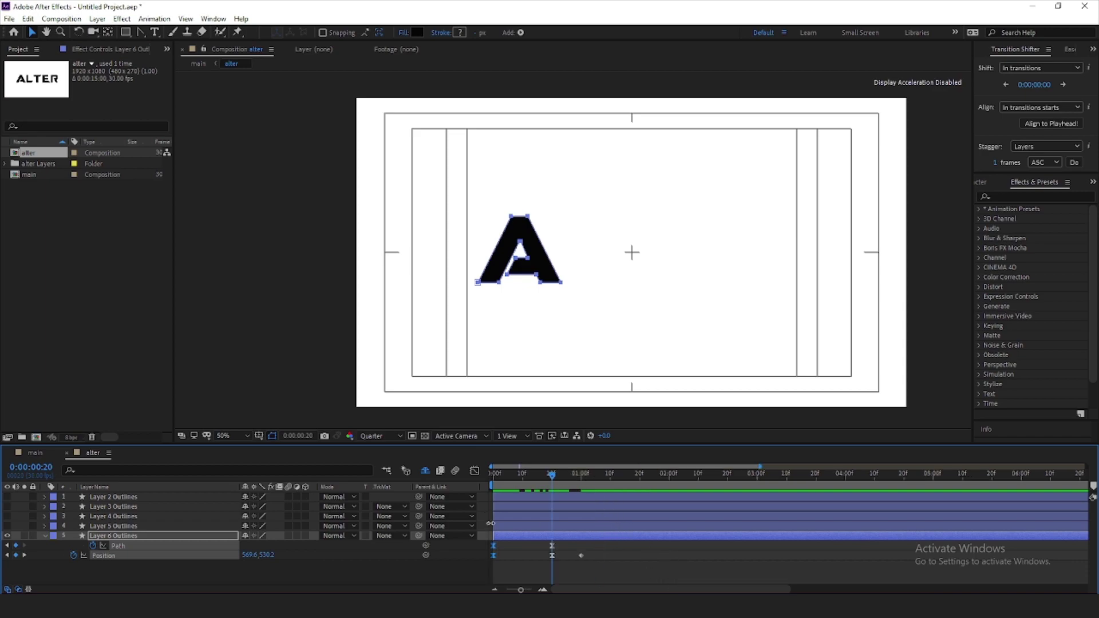
pyautogui.click(540, 473)
pyautogui.click(531, 523)
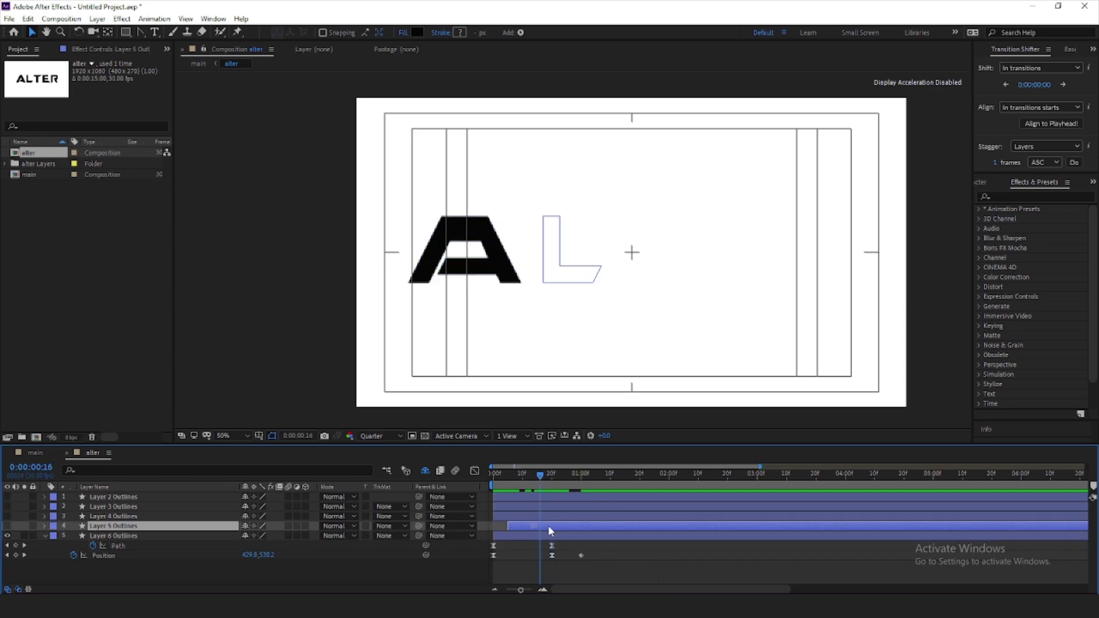
pyautogui.hotkey('alt', '[')
pyautogui.click(8, 525)
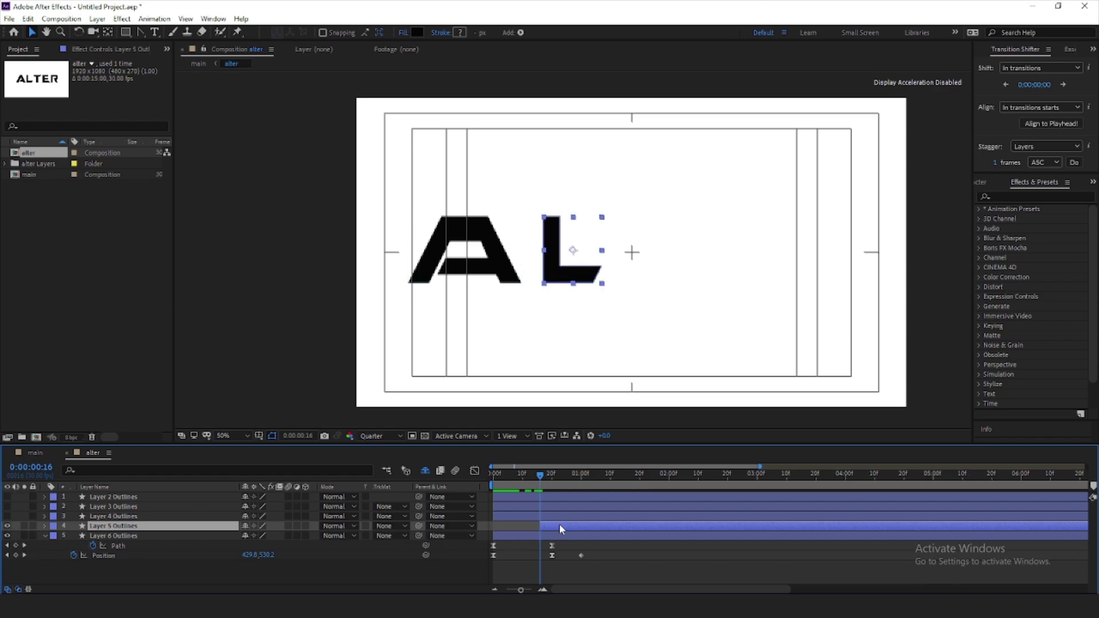
# Move the L's Path keyframe to 1:06 and add another Path keyframe at 16 frames.
pyautogui.click(45, 526)
pyautogui.click(54, 535)
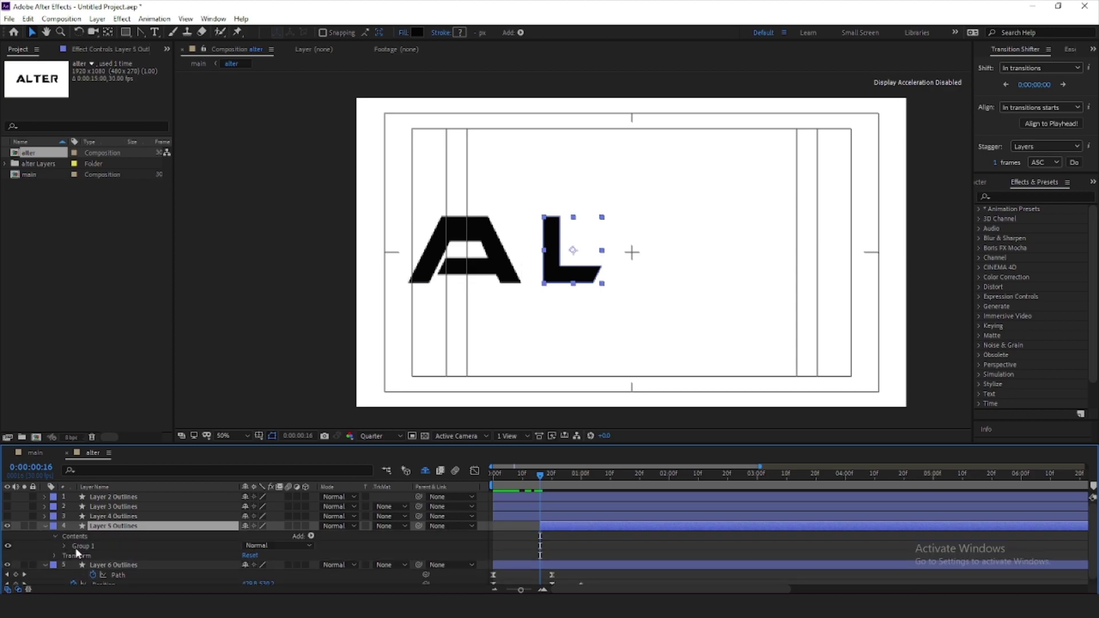
pyautogui.click(65, 546)
pyautogui.click(74, 555)
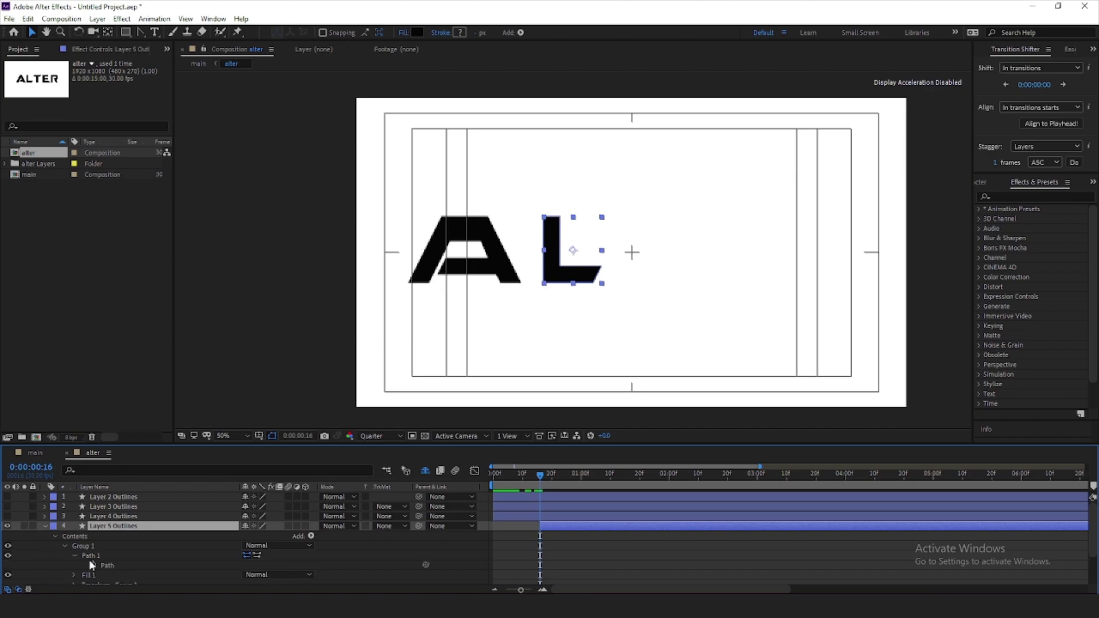
pyautogui.click(91, 555)
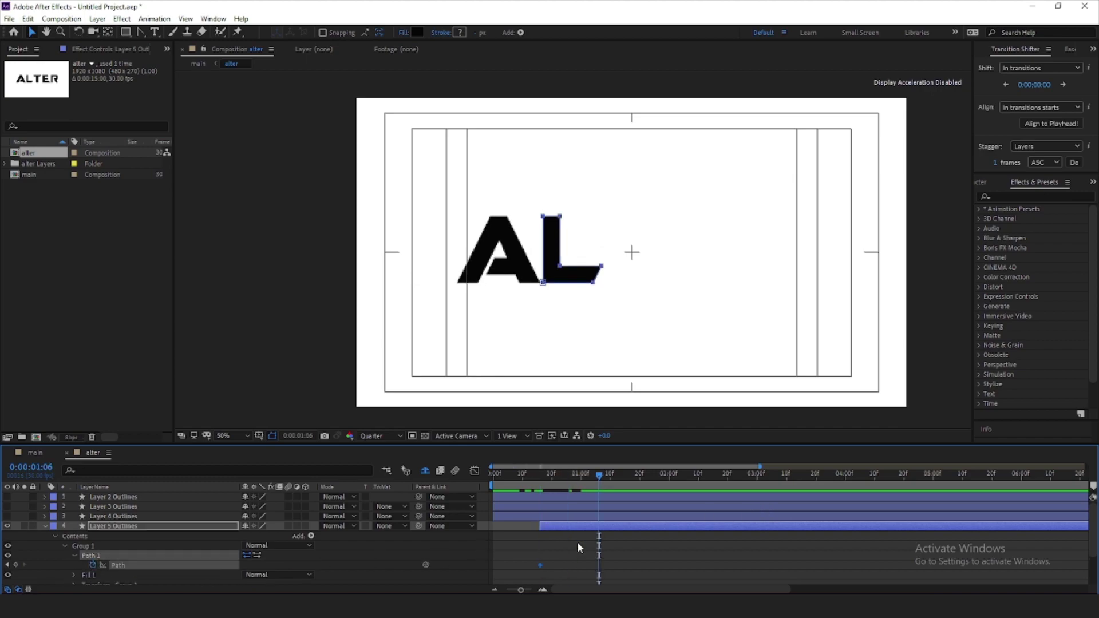
pyautogui.moveTo(586, 569); pyautogui.dragTo(599, 567)
pyautogui.moveTo(589, 482); pyautogui.dragTo(548, 484)
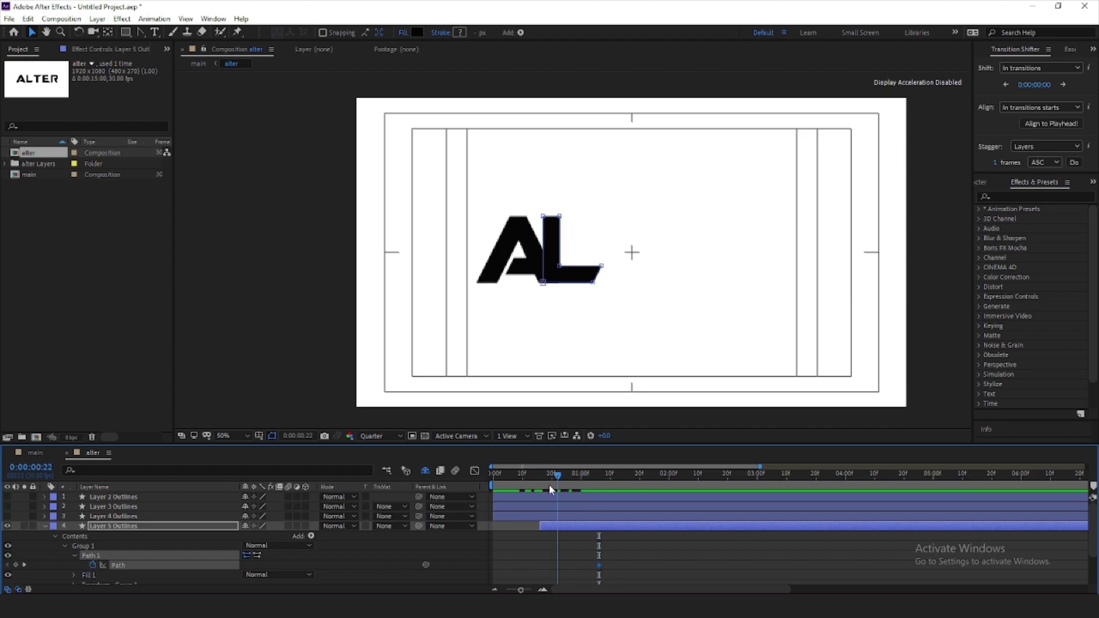
pyautogui.click(15, 565)
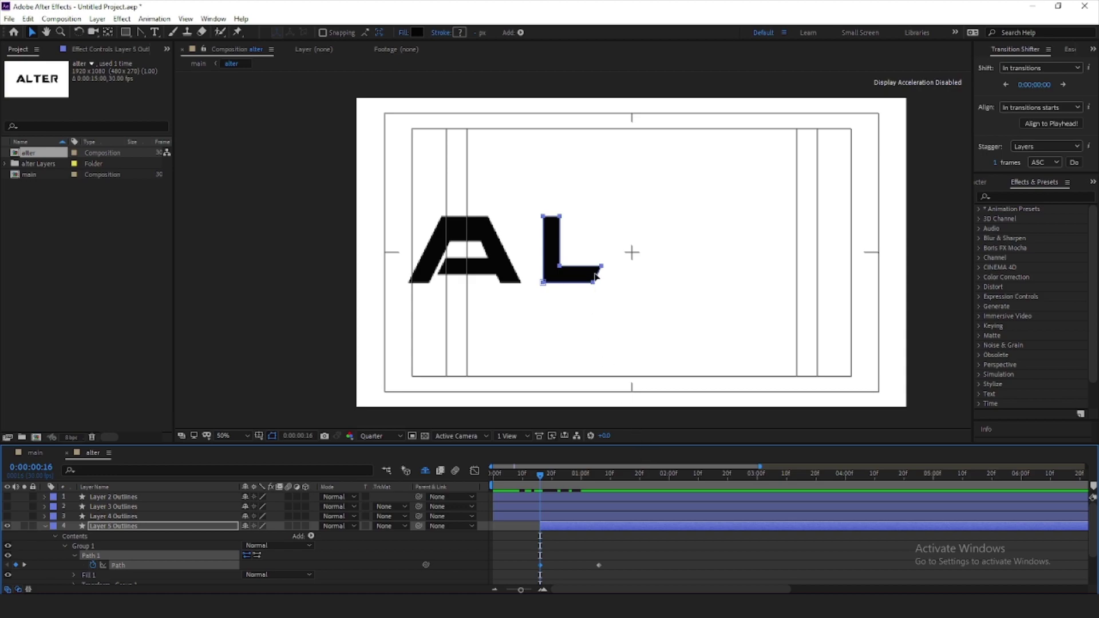
# Stretch the L's four bottom vertices far below the frame at 16 frames.
pyautogui.moveTo(618, 257); pyautogui.dragTo(531, 313)
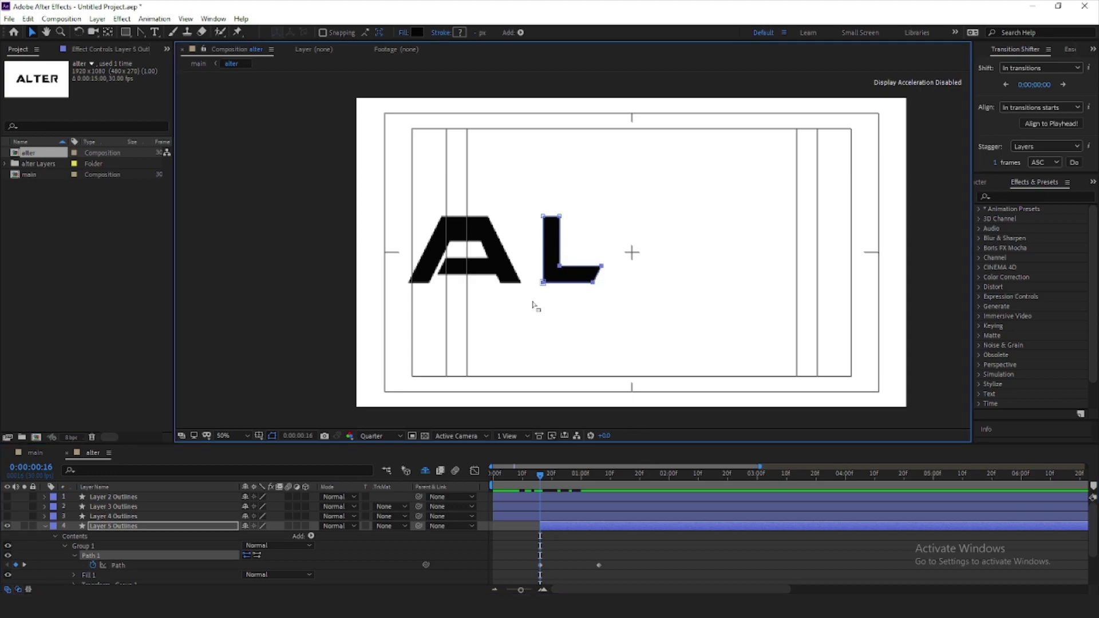
pyautogui.hotkey('shift', 'Down')
pyautogui.hotkey('shift', 'Down')
pyautogui.hotkey('shift', 'Down')
pyautogui.hotkey('shift', 'Down')
pyautogui.hotkey('shift', 'Down')
pyautogui.hotkey('shift', 'Down')
pyautogui.hotkey('shift', 'Down')
pyautogui.hotkey('shift', 'Down')
pyautogui.hotkey('shift', 'Down')
pyautogui.hotkey('shift', 'Down')
pyautogui.hotkey('shift', 'Down')
pyautogui.hotkey('shift', 'Down')
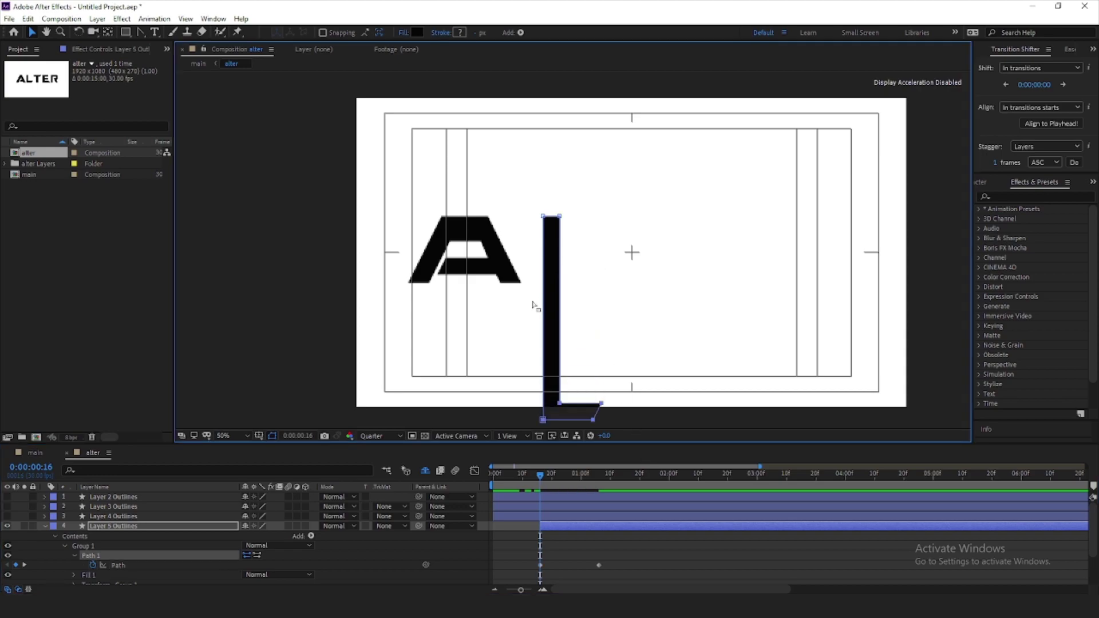
pyautogui.hotkey('shift', 'Down')
pyautogui.hotkey('shift', 'Down')
pyautogui.click(171, 526)
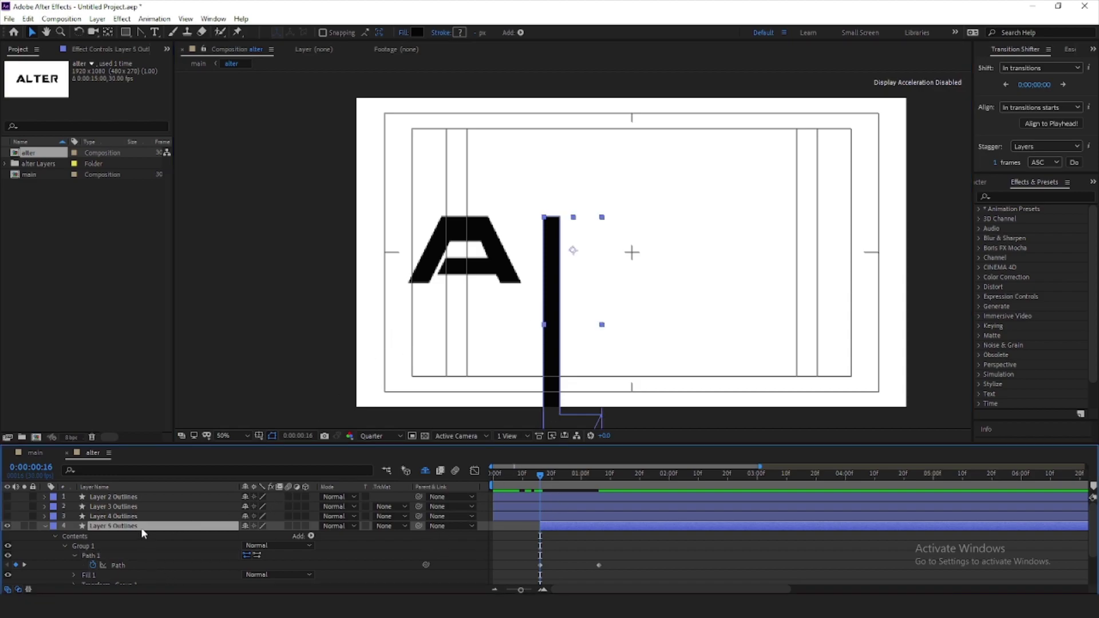
# Keyframe the L's Position at 16 frames and add another Position keyframe at 1:06.
pyautogui.press('p')
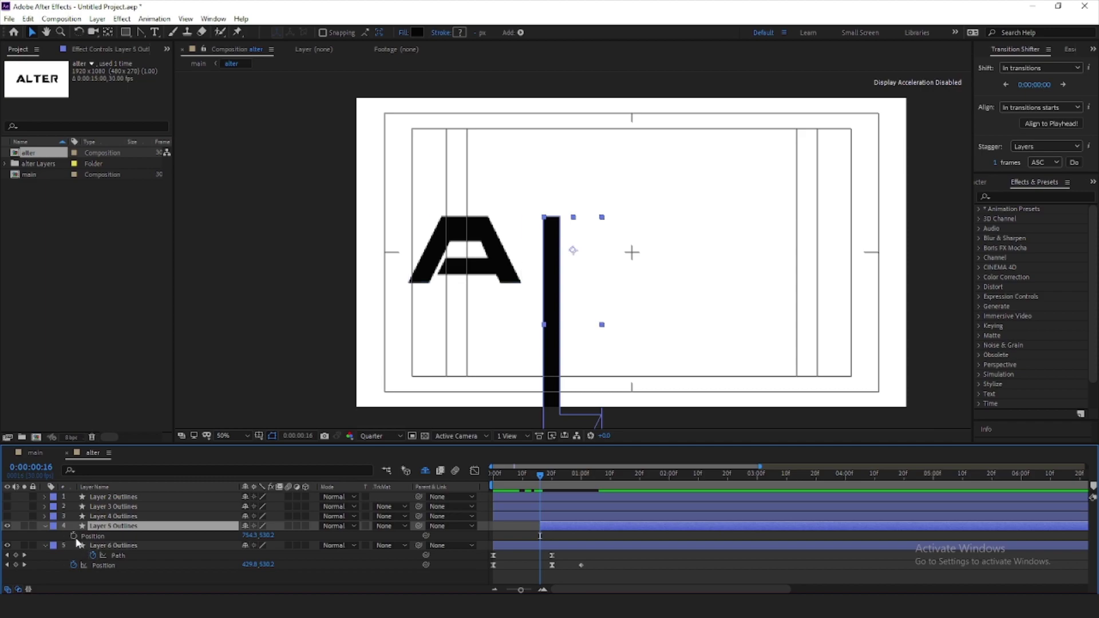
pyautogui.click(74, 536)
pyautogui.press('space')
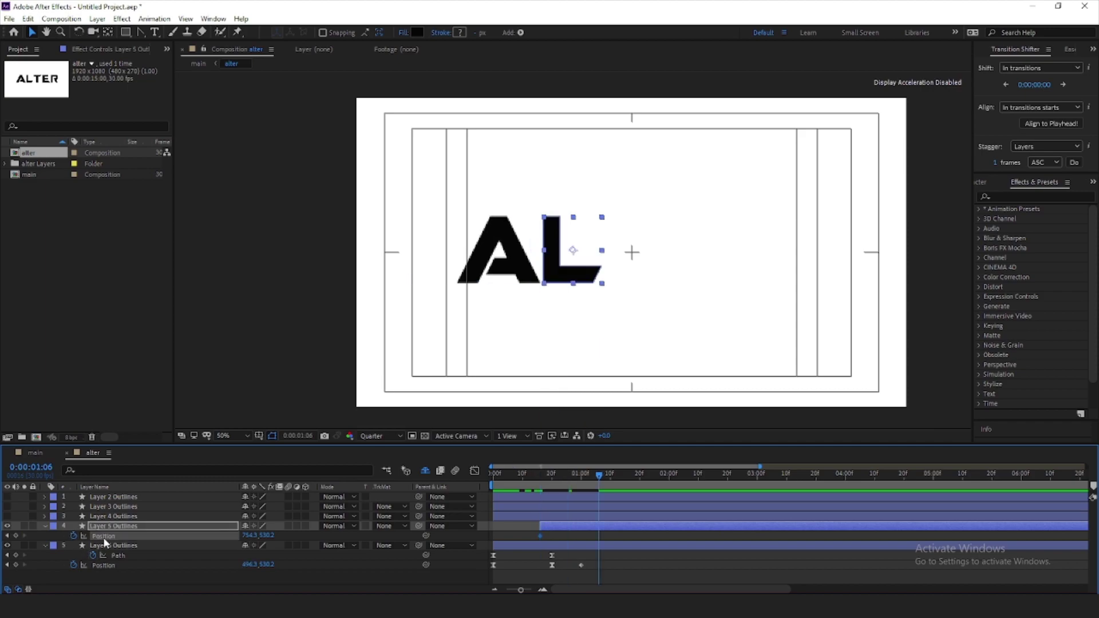
pyautogui.press('u')
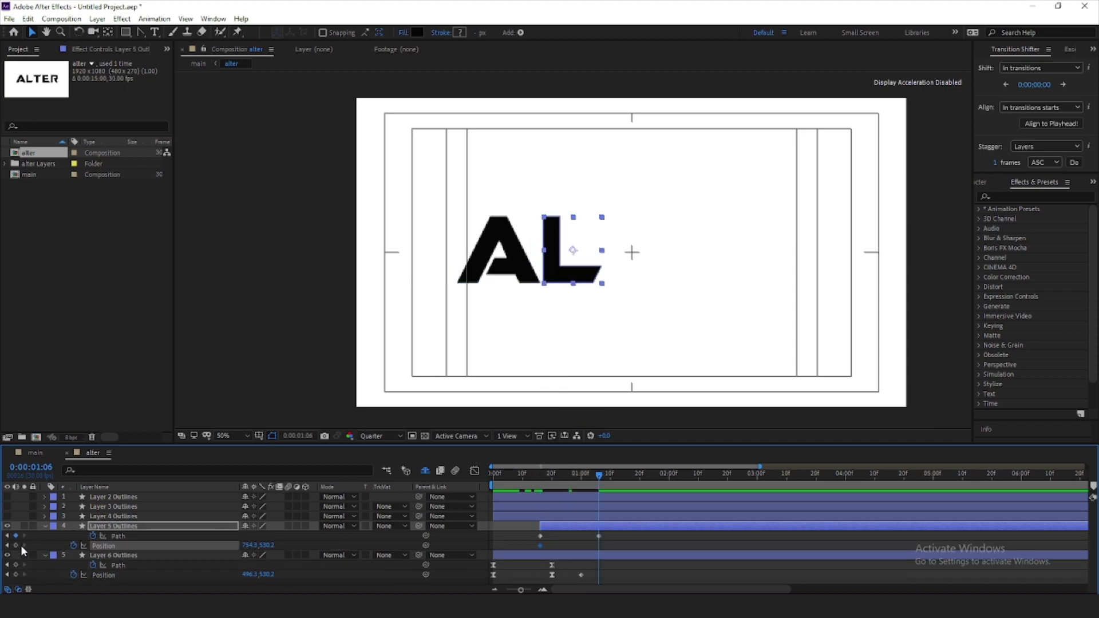
pyautogui.click(16, 545)
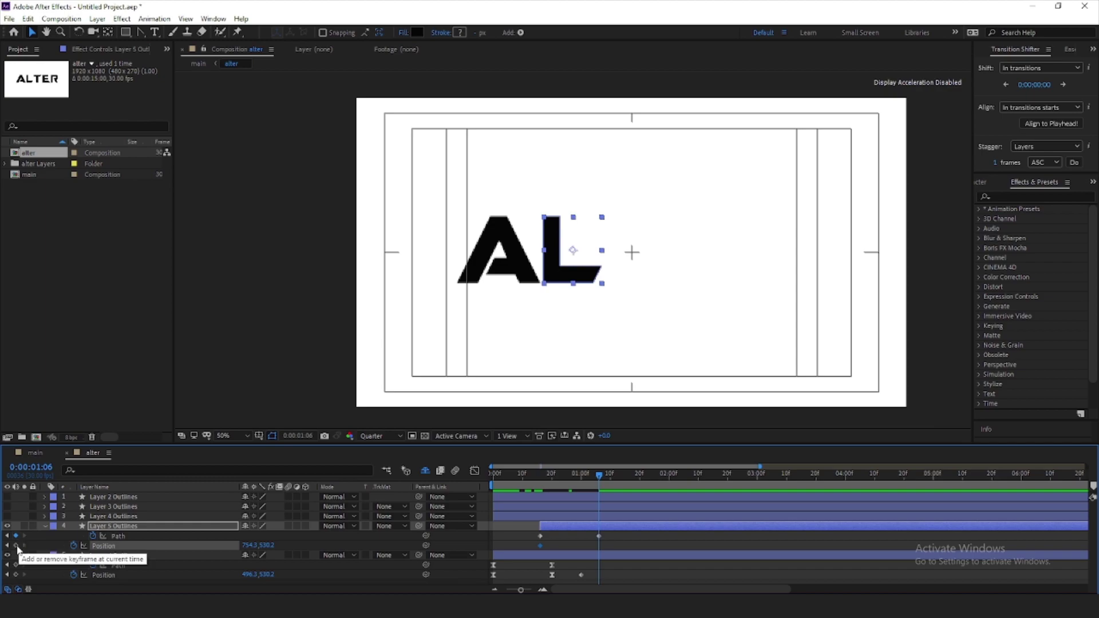
pyautogui.click(578, 475)
pyautogui.moveTo(569, 481); pyautogui.dragTo(542, 482)
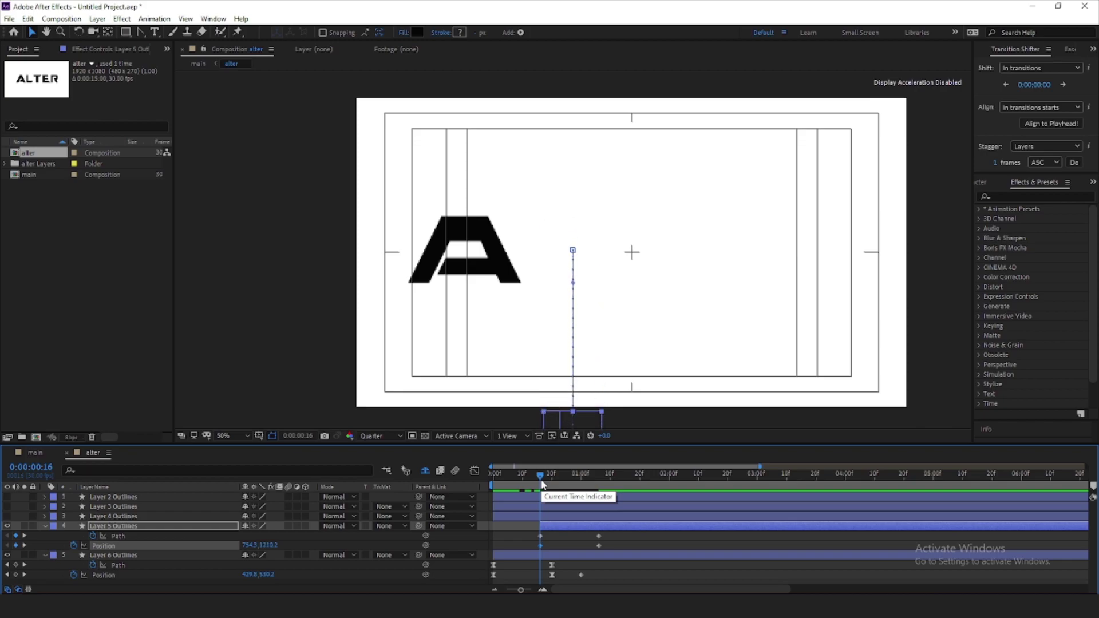
# Return to the alter composition and preview the L rising into place beside the A.
pyautogui.hotkey('shift', 'Escape')
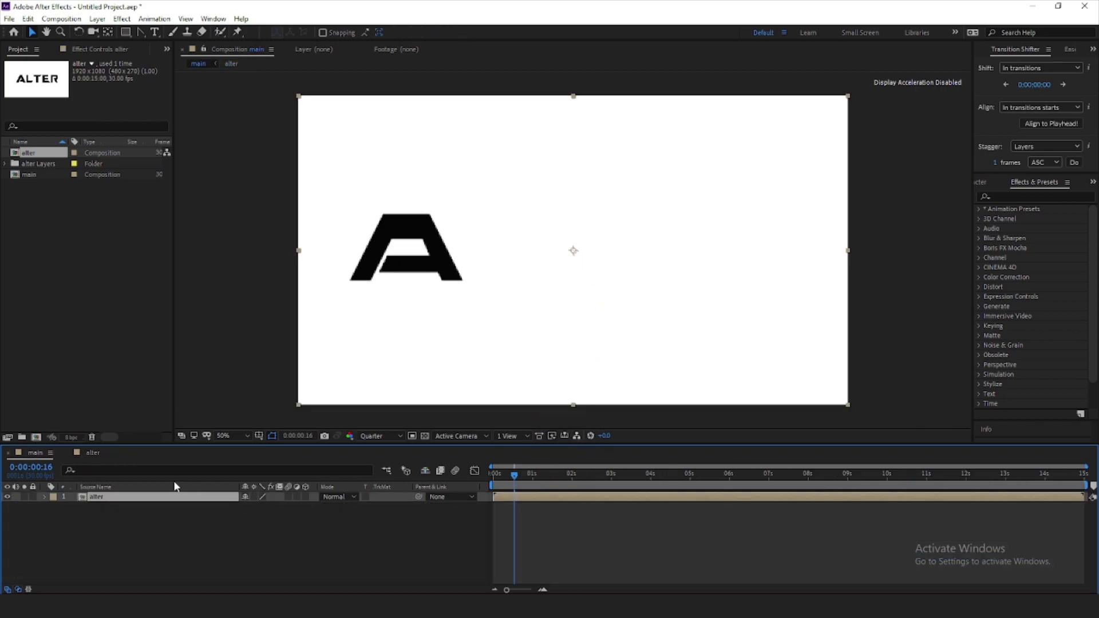
pyautogui.click(90, 452)
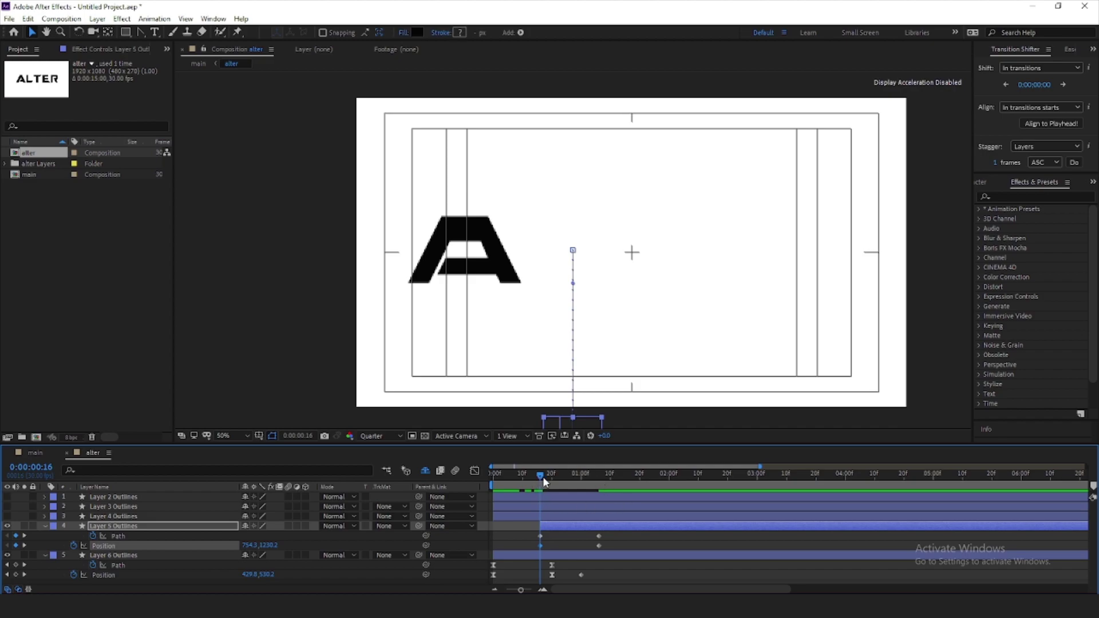
pyautogui.moveTo(544, 482); pyautogui.dragTo(597, 497)
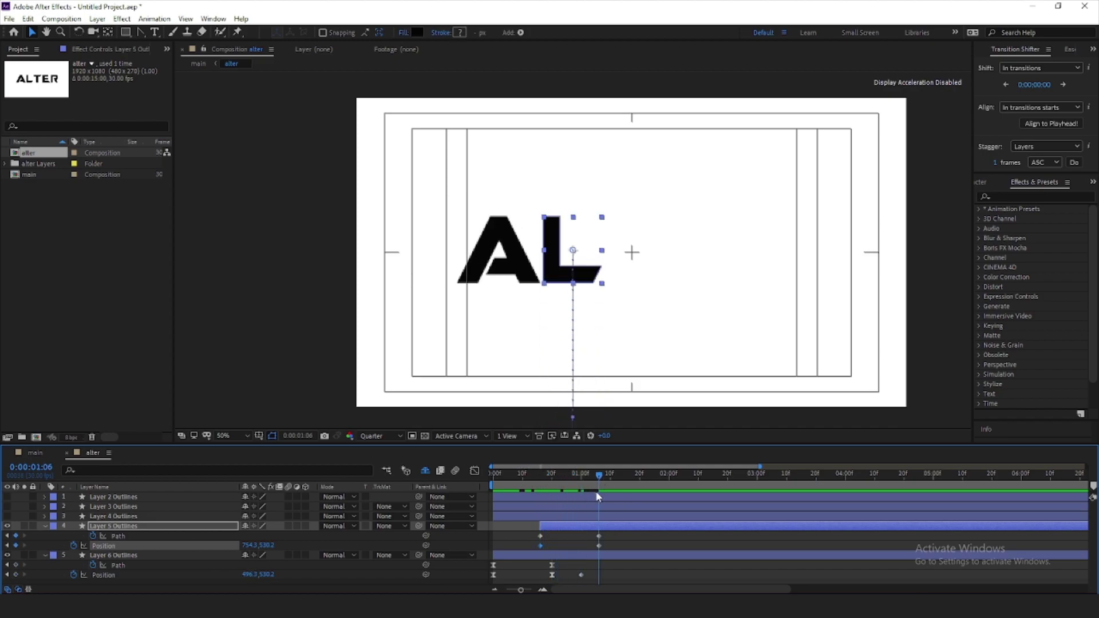
pyautogui.moveTo(587, 484); pyautogui.dragTo(541, 478)
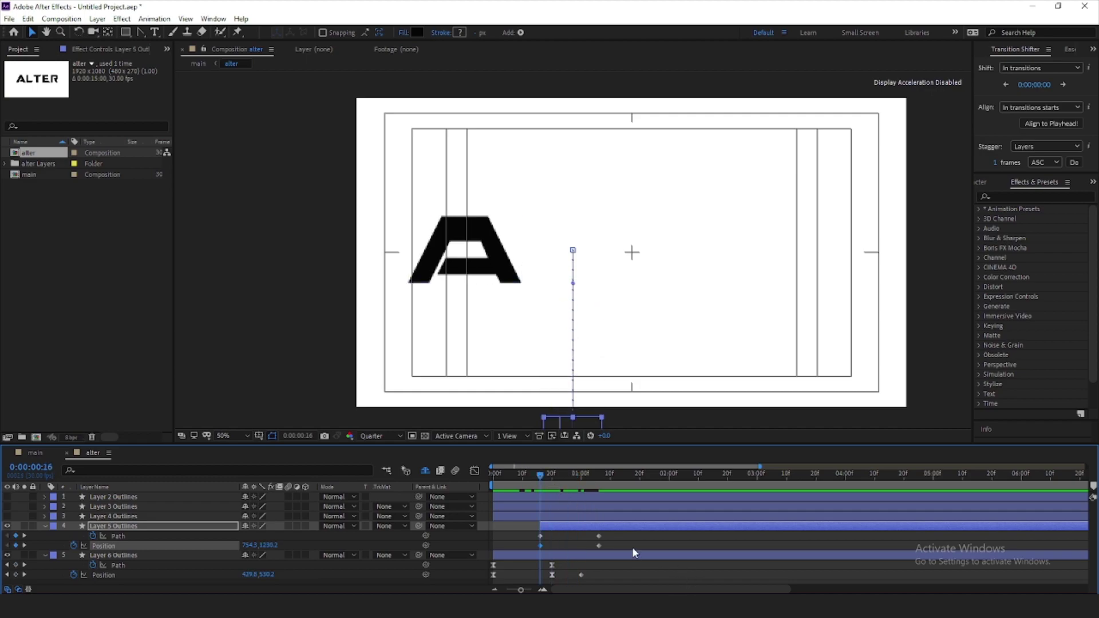
pyautogui.moveTo(543, 479); pyautogui.dragTo(599, 486)
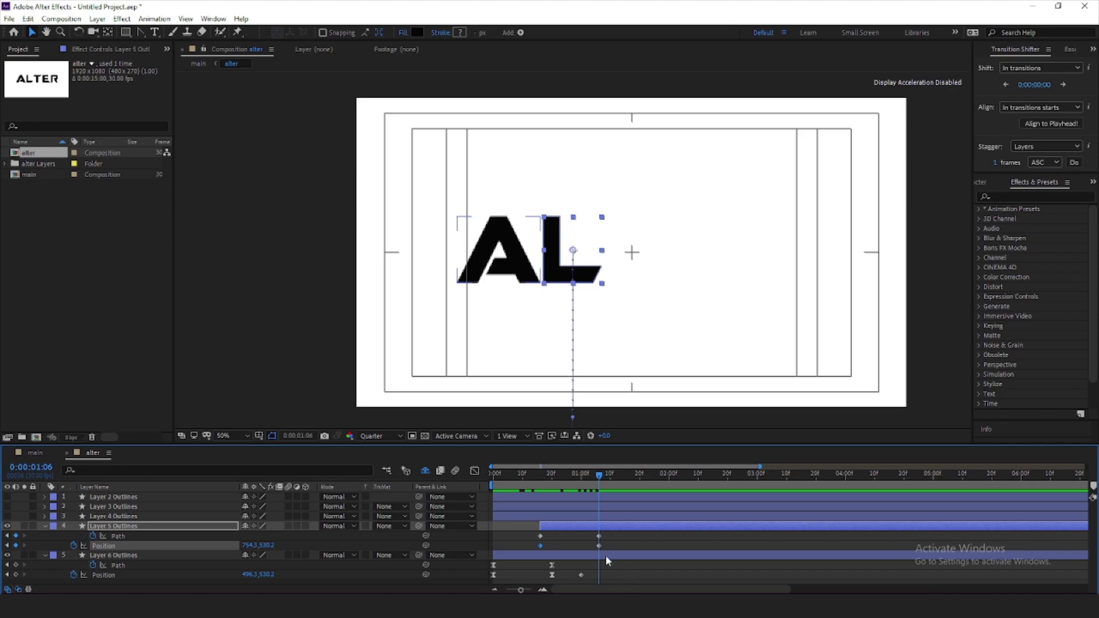
# At 1:06, nudge the L upward to 754.3, 463.6 so it overshoots.
pyautogui.hotkey('shift', 'pagedown')
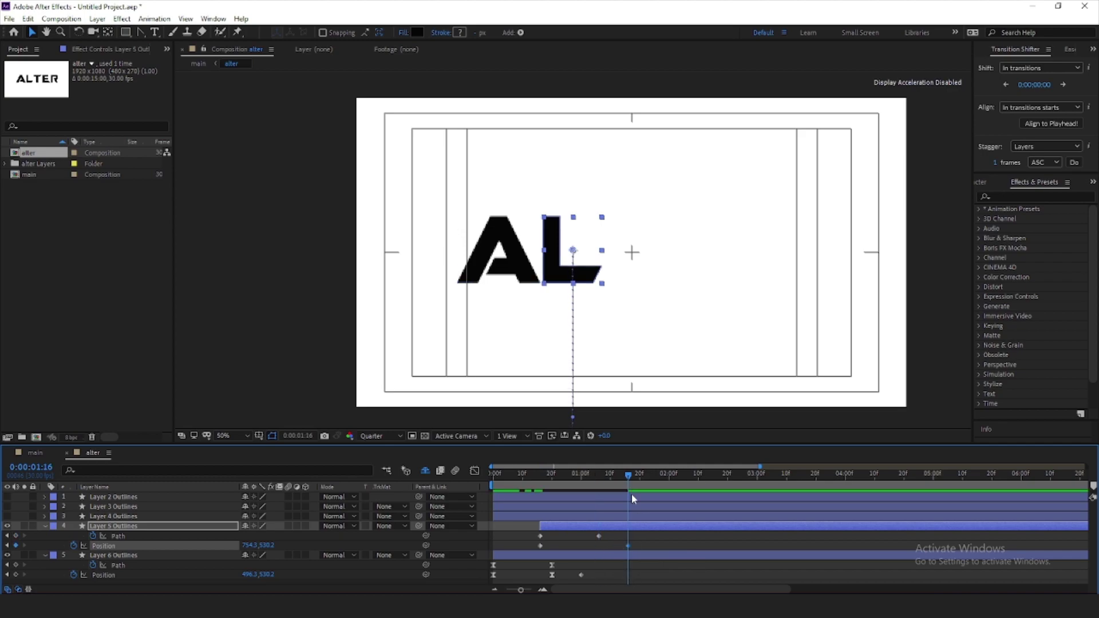
pyautogui.moveTo(620, 477); pyautogui.dragTo(608, 485)
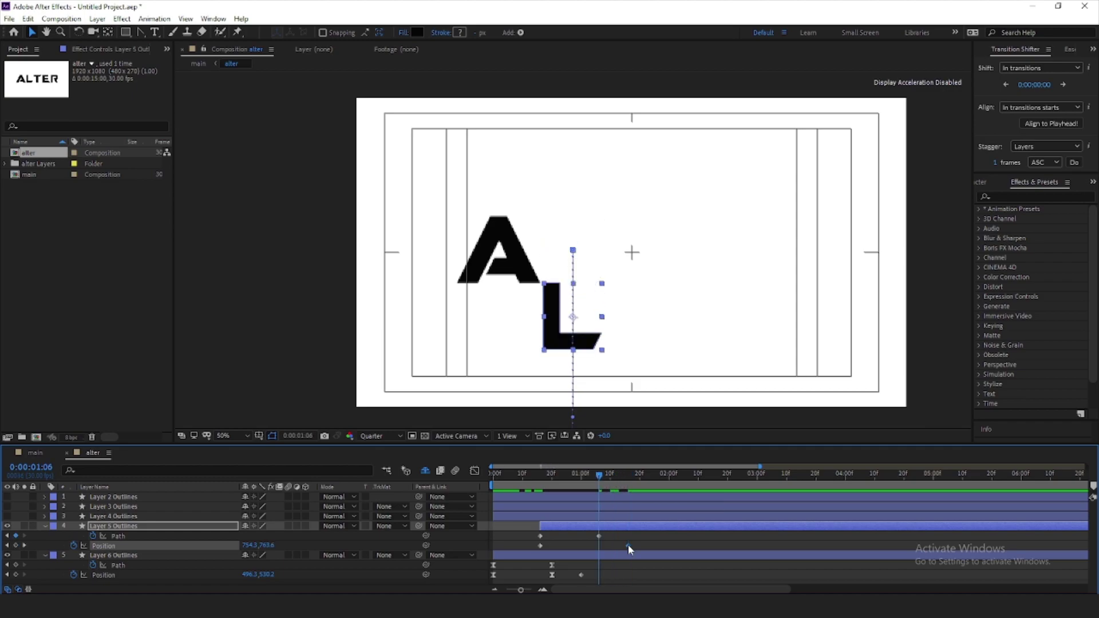
pyautogui.hotkey('shift', 'Up')
pyautogui.hotkey('shift', 'Up')
pyautogui.hotkey('shift', 'Up')
pyautogui.hotkey('shift', 'Up')
pyautogui.hotkey('shift', 'Up')
pyautogui.hotkey('shift', 'Up')
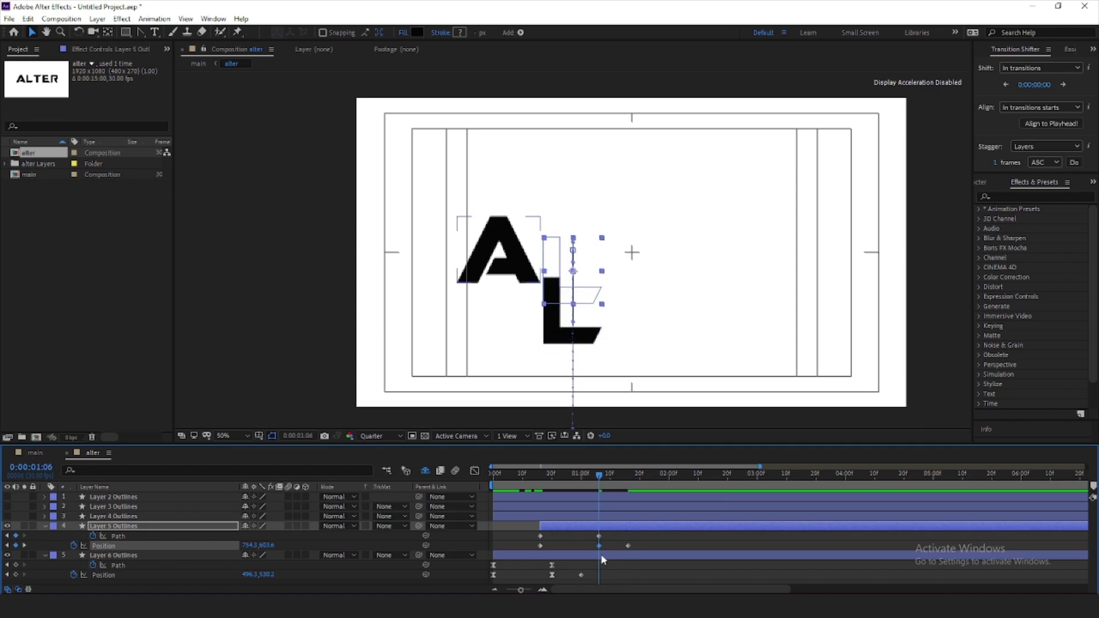
pyautogui.hotkey('shift', 'Up')
pyautogui.hotkey('shift', 'Up')
pyautogui.hotkey('shift', 'Up')
pyautogui.hotkey('shift', 'Up')
pyautogui.hotkey('shift', 'Up')
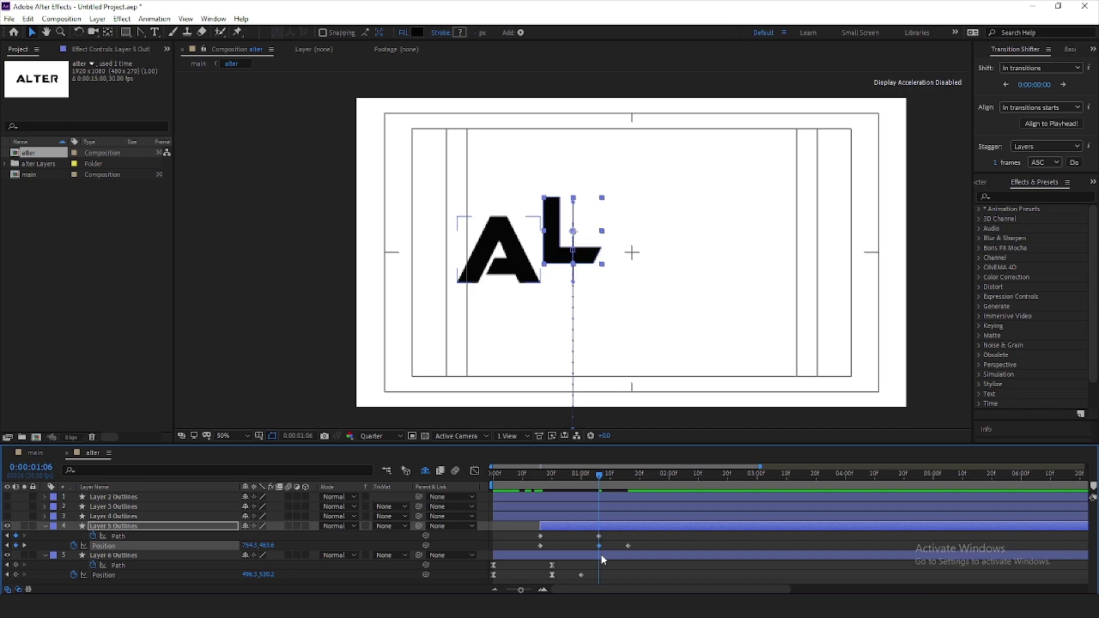
# Select the L's path and position keyframes and open their context menu.
pyautogui.moveTo(615, 539); pyautogui.dragTo(533, 553)
pyautogui.click(601, 527)
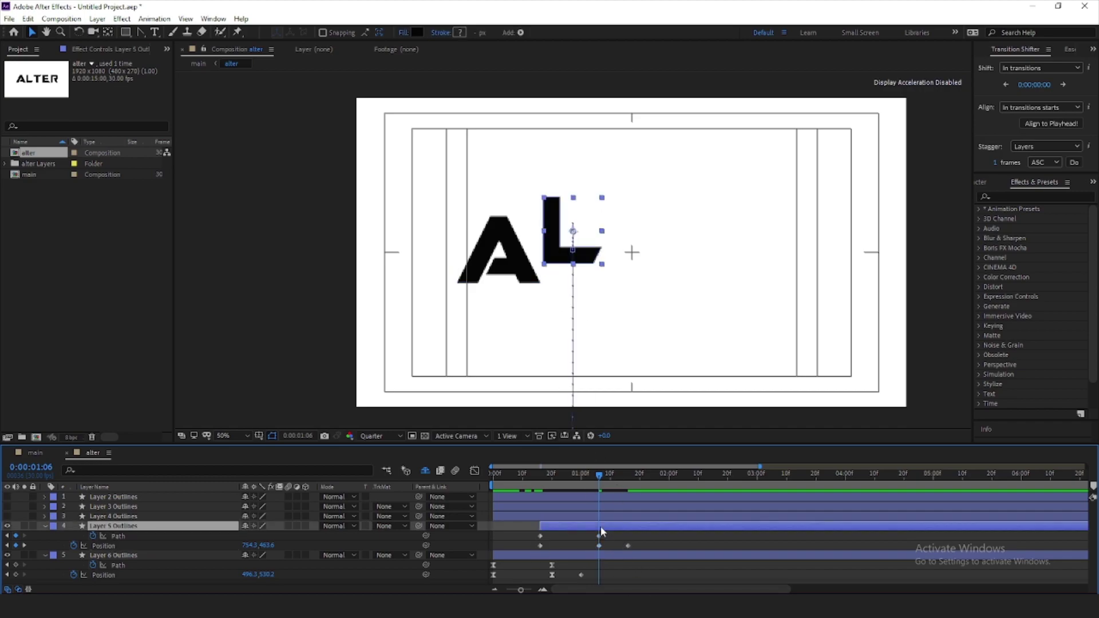
pyautogui.click(141, 32)
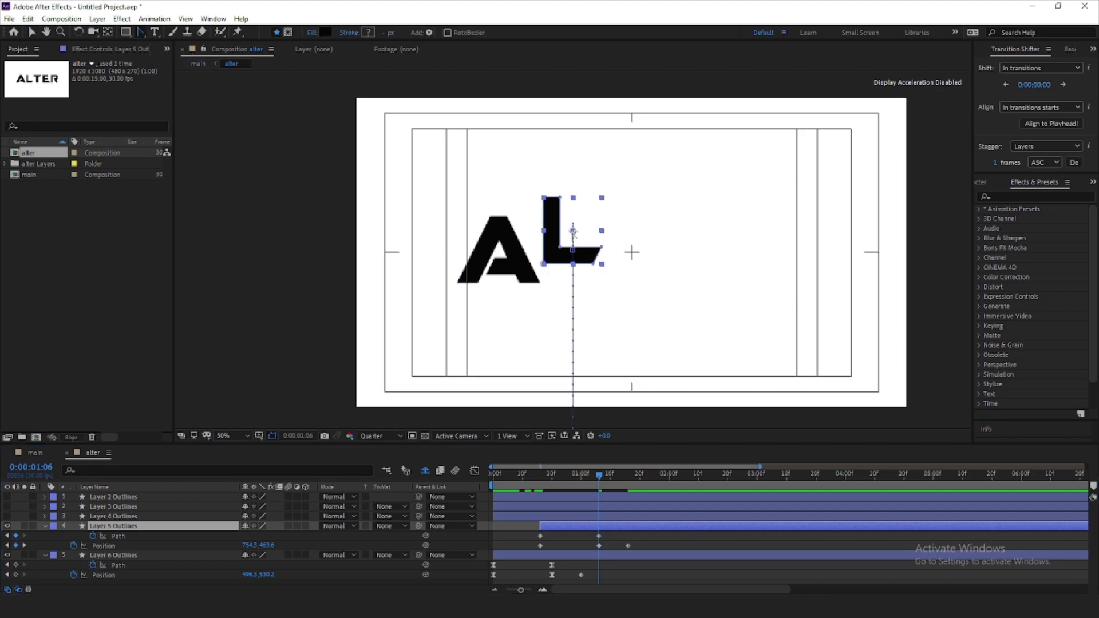
pyautogui.click(573, 232)
pyautogui.moveTo(593, 493); pyautogui.dragTo(563, 494)
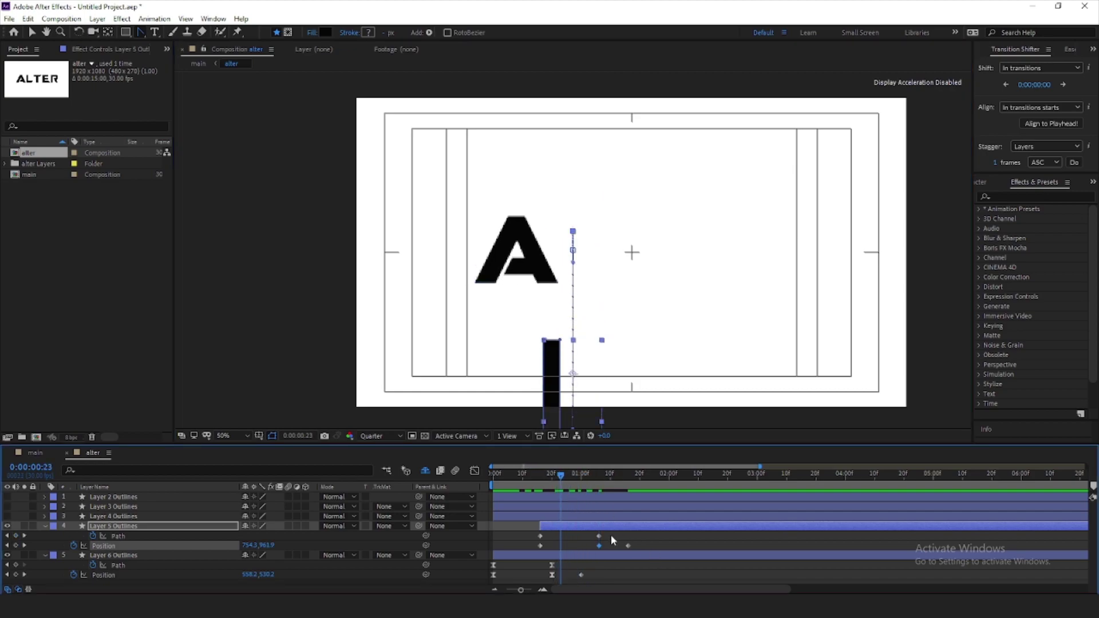
pyautogui.moveTo(610, 534); pyautogui.dragTo(528, 553)
pyautogui.rightClick(540, 537)
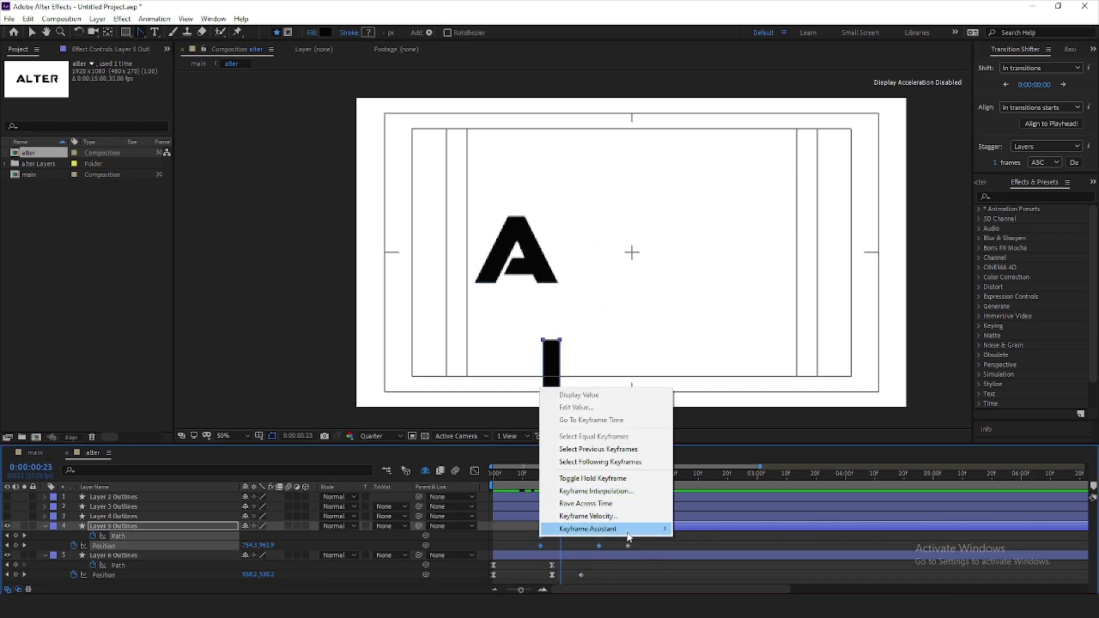
# Apply Easy Ease to the L's keyframes and pull the first speed handle right to sharpen the curve.
pyautogui.moveTo(629, 533)
pyautogui.click(719, 454)
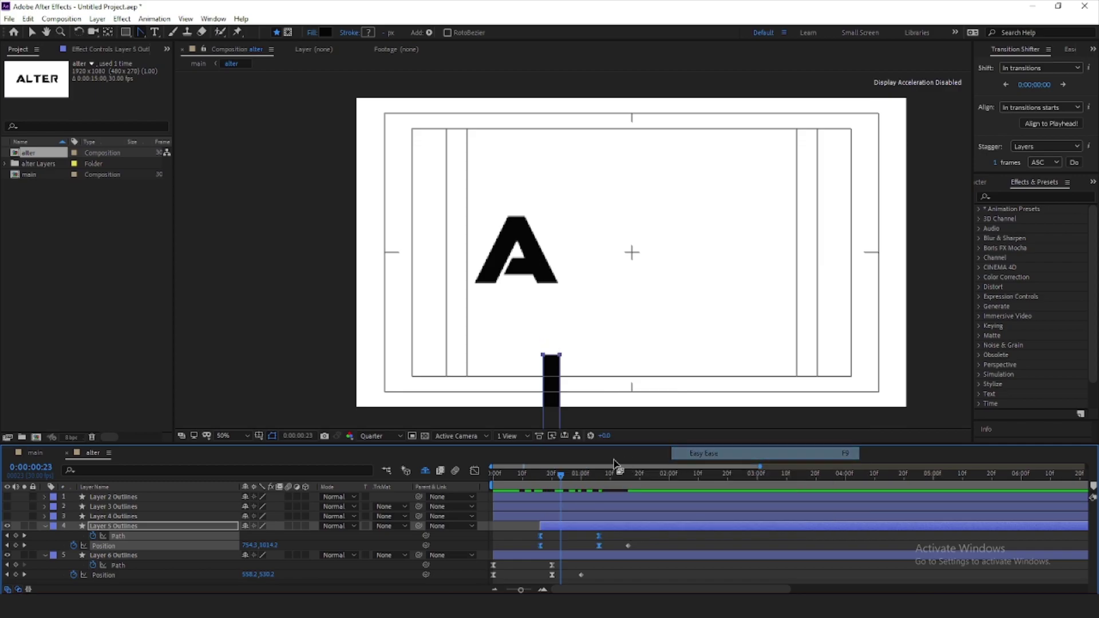
pyautogui.click(473, 470)
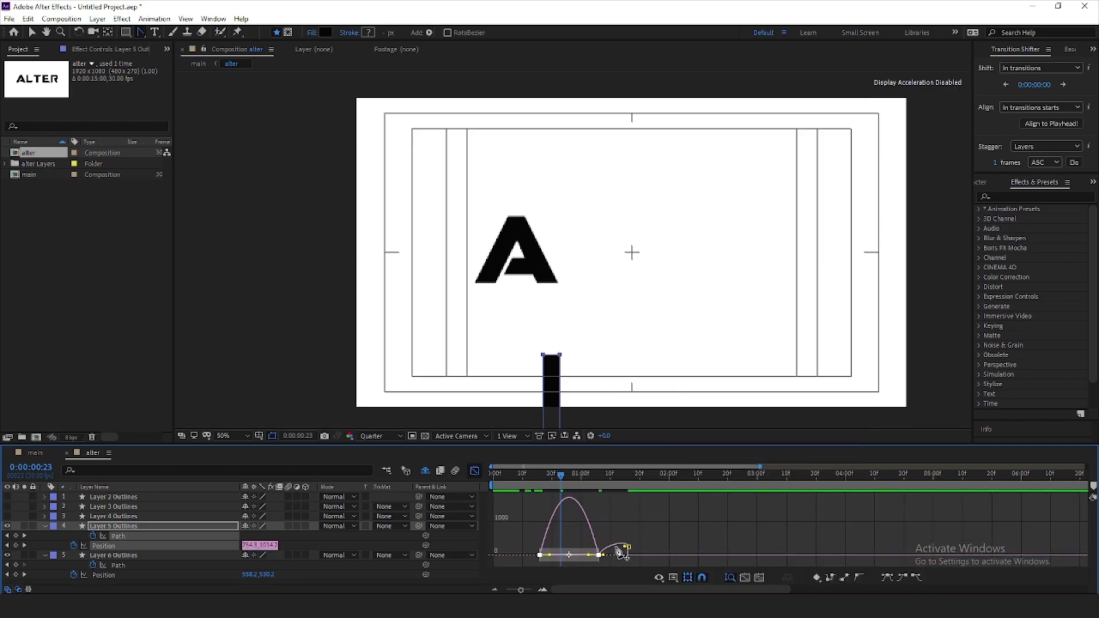
pyautogui.click(570, 548)
pyautogui.moveTo(553, 559); pyautogui.dragTo(570, 559)
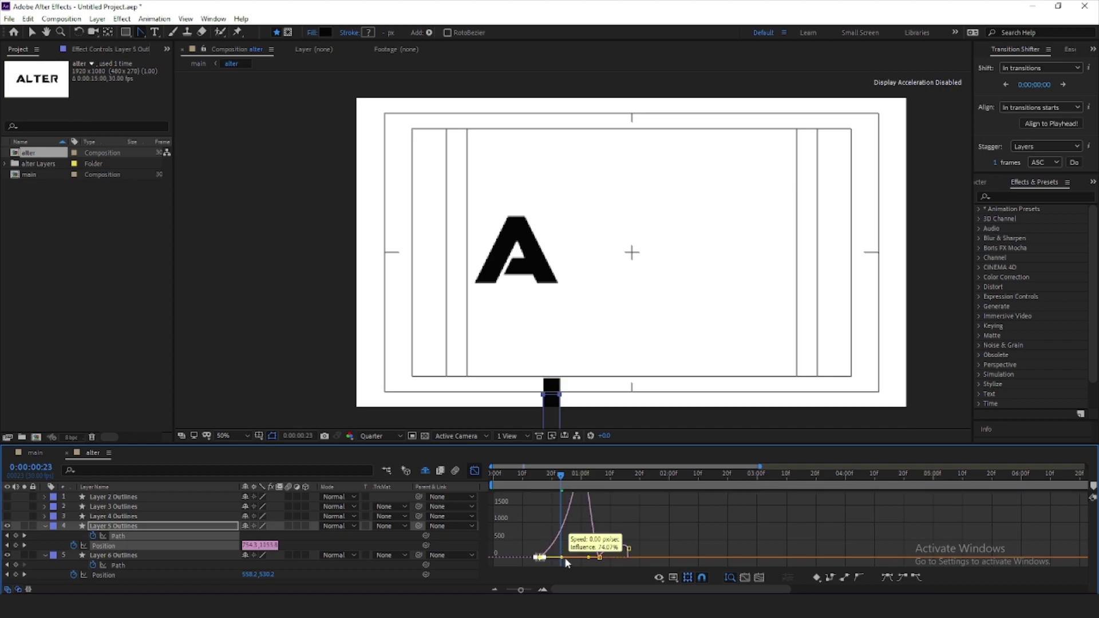
pyautogui.click(474, 474)
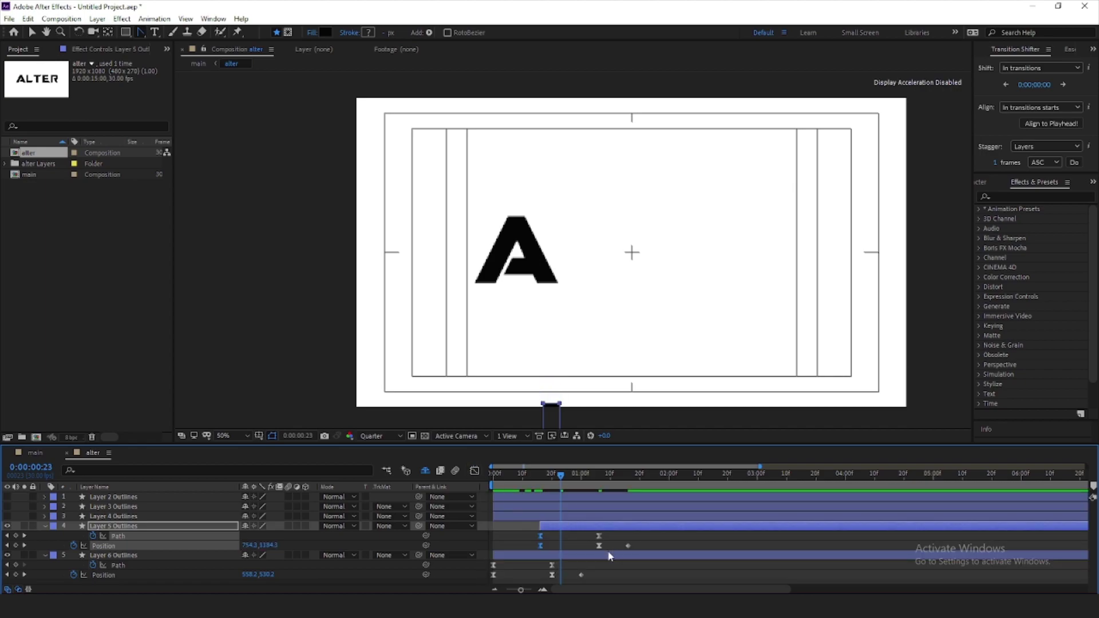
# Shift the L's keyframes one frame earlier and scrub to check the motion.
pyautogui.click(628, 545)
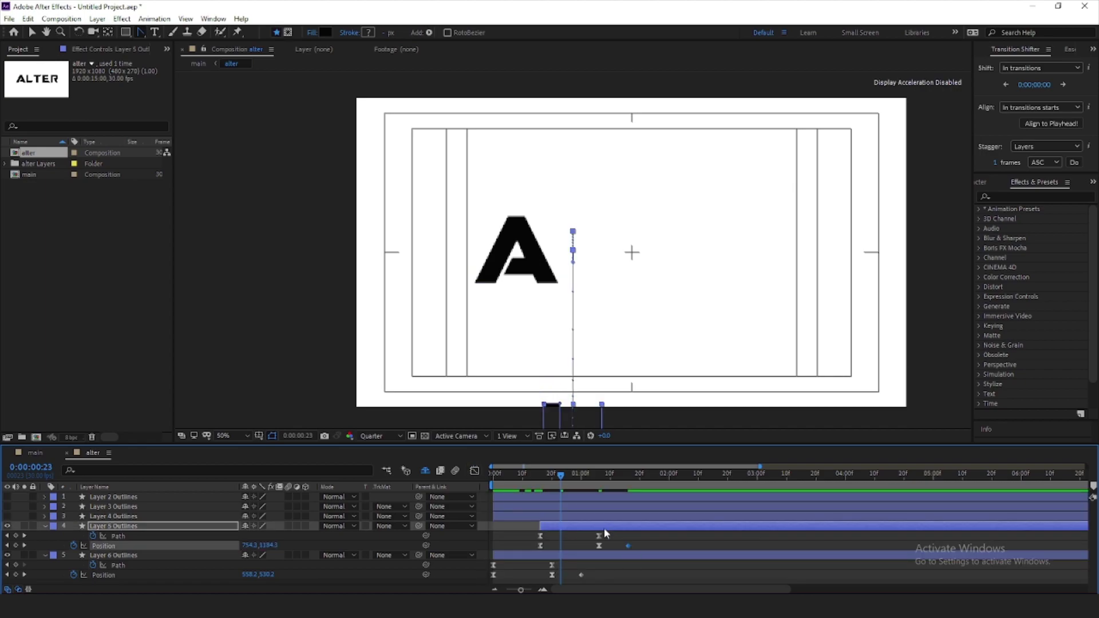
pyautogui.moveTo(559, 525); pyautogui.dragTo(536, 528)
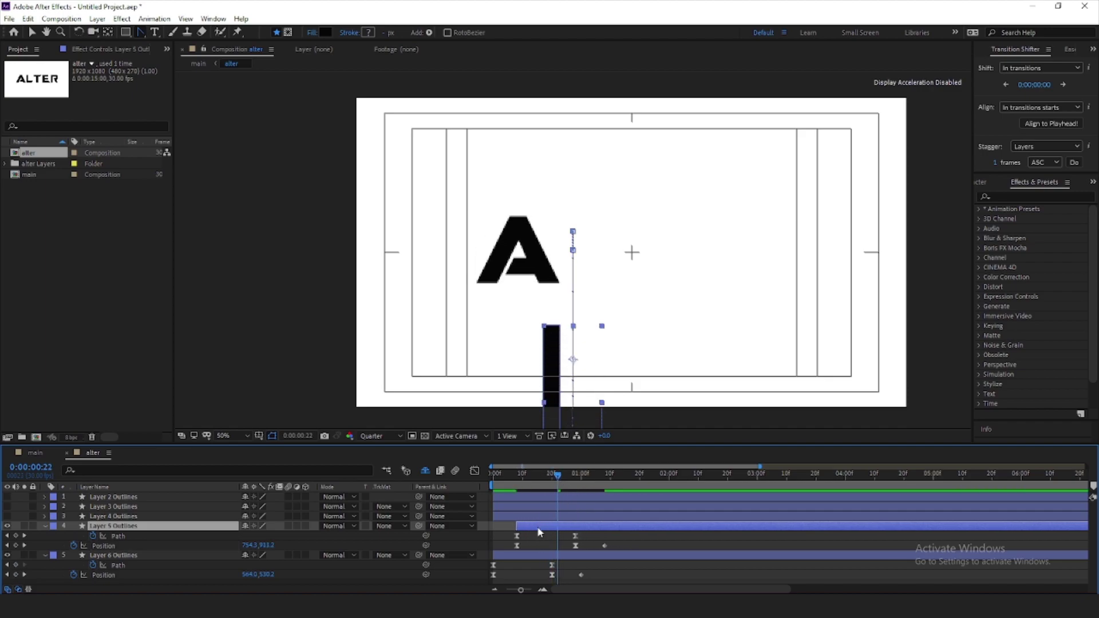
pyautogui.moveTo(524, 485)
pyautogui.mouseDown()
pyautogui.moveTo(580, 518)
pyautogui.moveTo(561, 522)
pyautogui.moveTo(626, 517)
pyautogui.mouseUp()
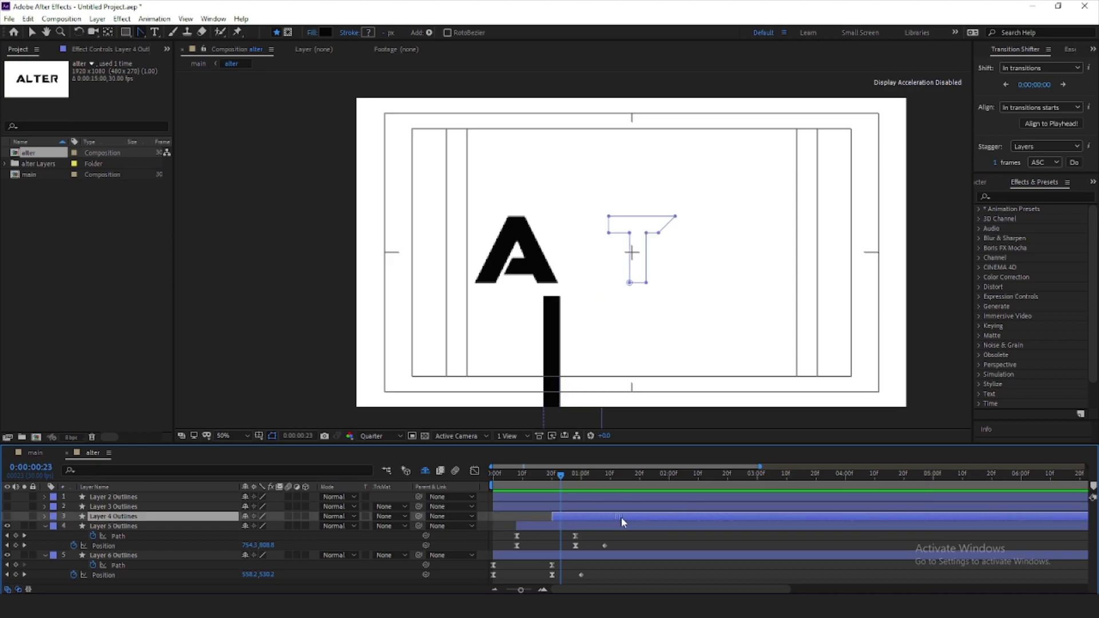
# Show Layer 4 and set a Path keyframe for the T at 1:13.
pyautogui.click(7, 516)
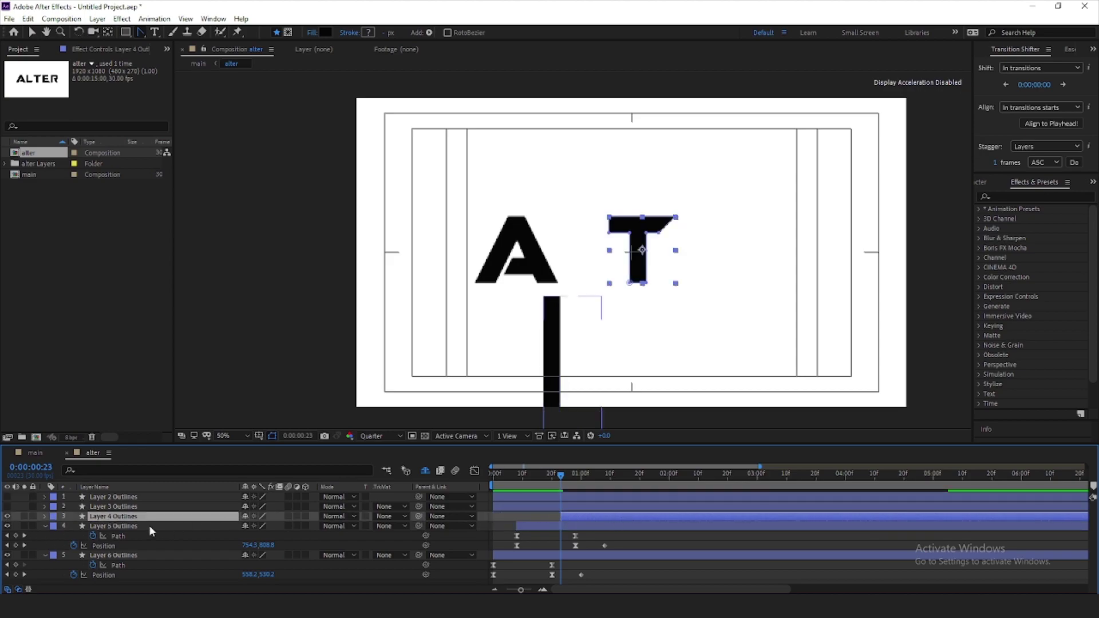
pyautogui.click(46, 516)
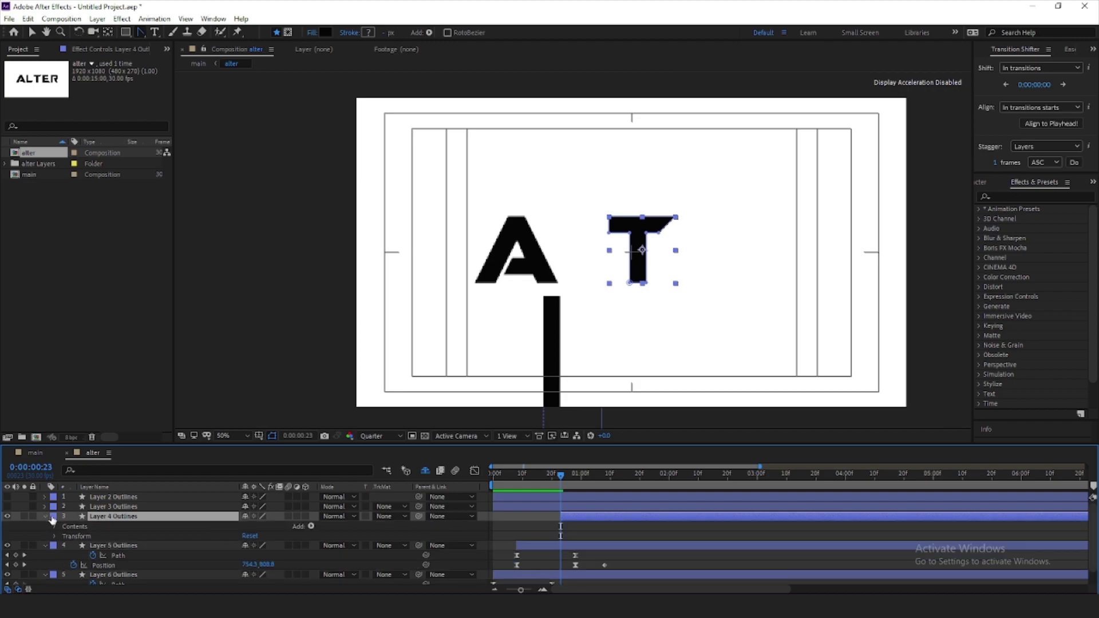
pyautogui.click(55, 526)
pyautogui.click(65, 536)
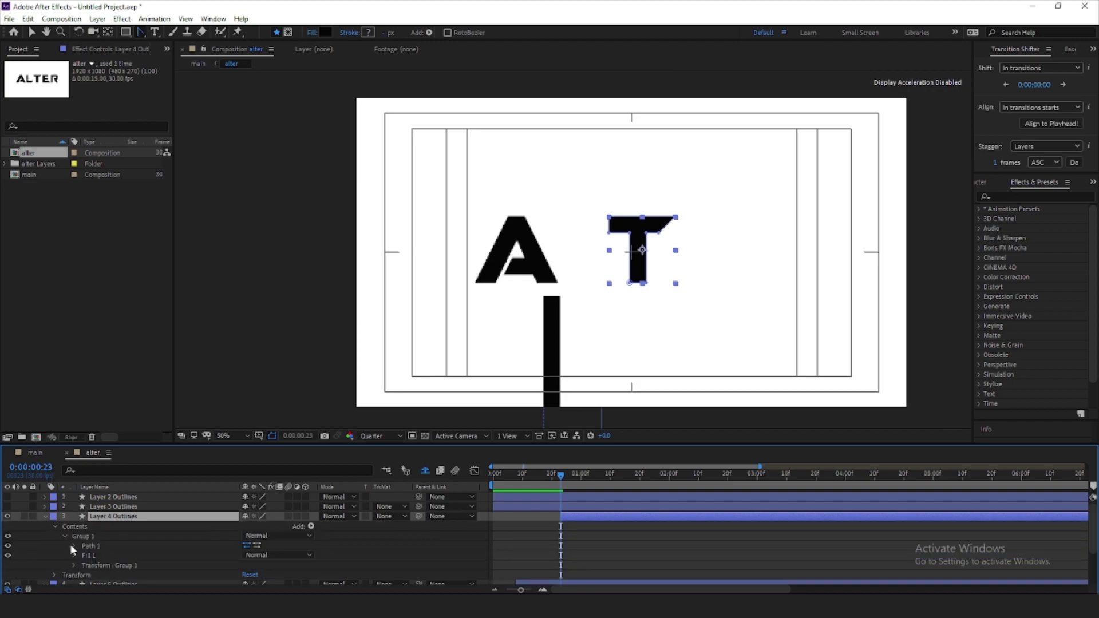
pyautogui.click(74, 545)
pyautogui.click(92, 555)
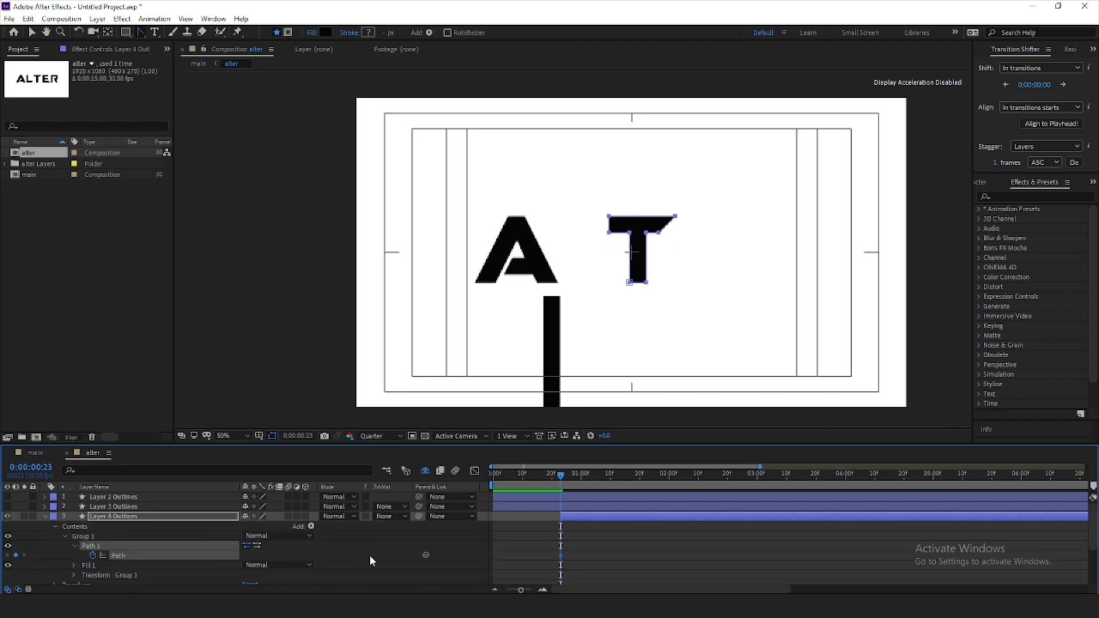
pyautogui.press('space')
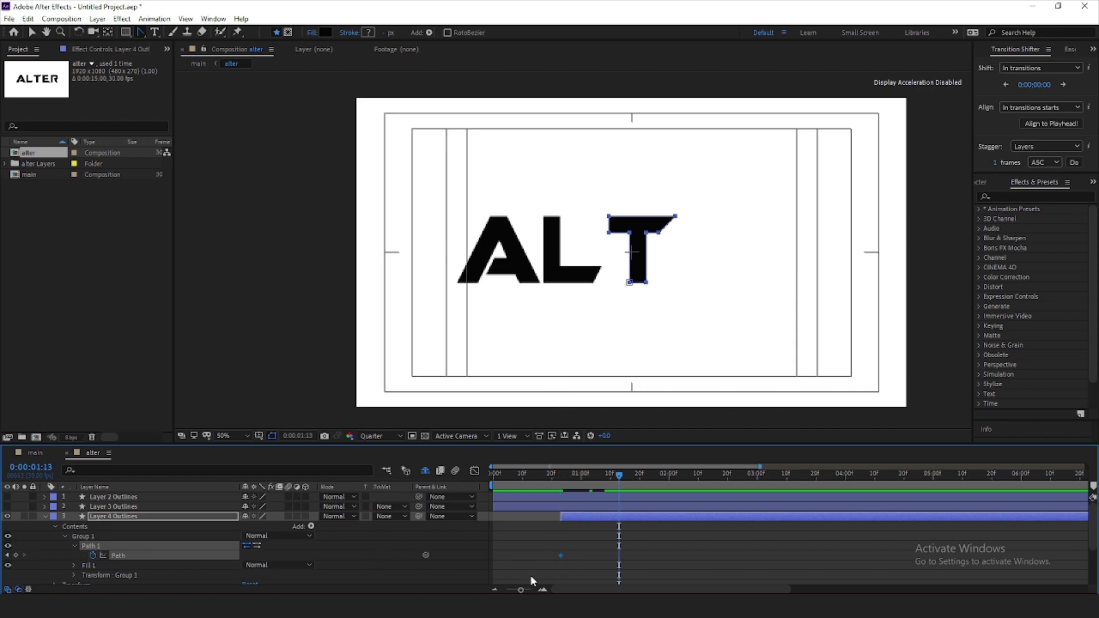
pyautogui.moveTo(567, 559); pyautogui.dragTo(606, 560)
# Add a Path keyframe at 0:23 with the T's top vertices stretched far above the frame.
pyautogui.moveTo(605, 485); pyautogui.dragTo(561, 485)
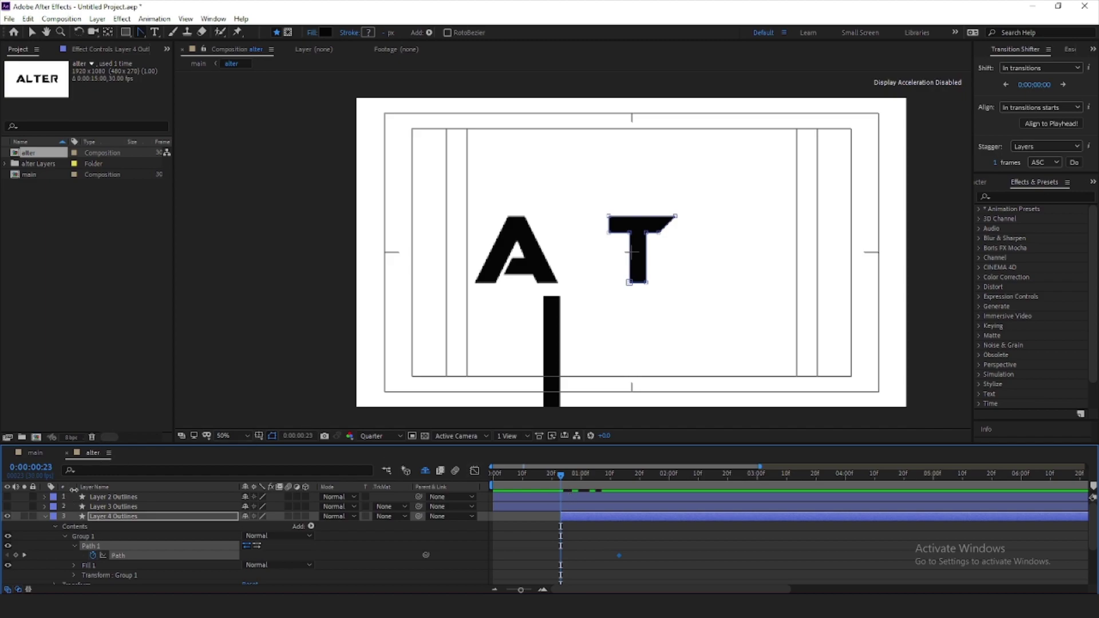
pyautogui.click(16, 555)
pyautogui.moveTo(686, 204); pyautogui.dragTo(585, 251)
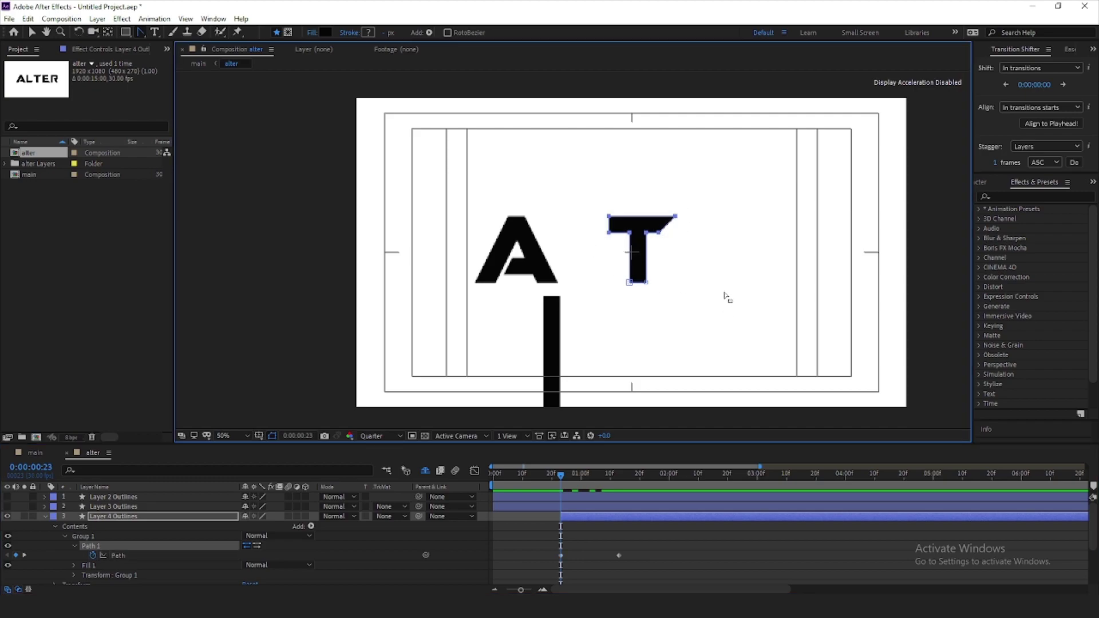
pyautogui.hotkey('shift', 'Up')
pyautogui.hotkey('shift', 'Up')
pyautogui.hotkey('shift', 'Up')
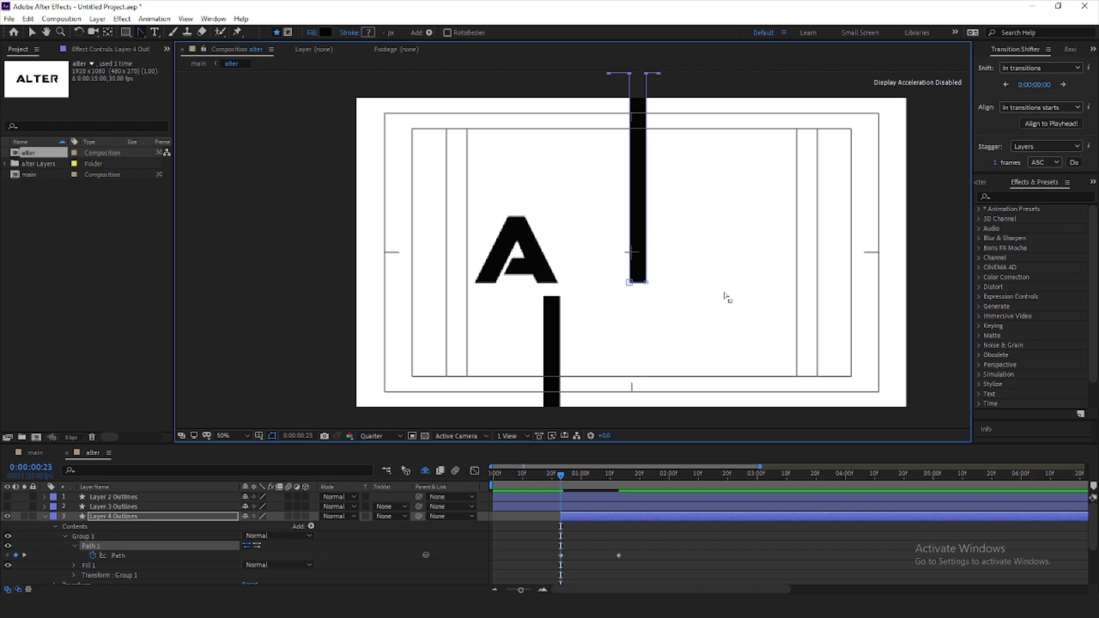
pyautogui.hotkey('shift', 'Down')
pyautogui.hotkey('shift', 'Down')
pyautogui.hotkey('shift', 'Down')
pyautogui.hotkey('shift', 'Down')
pyautogui.moveTo(727, 297); pyautogui.dragTo(592, 315)
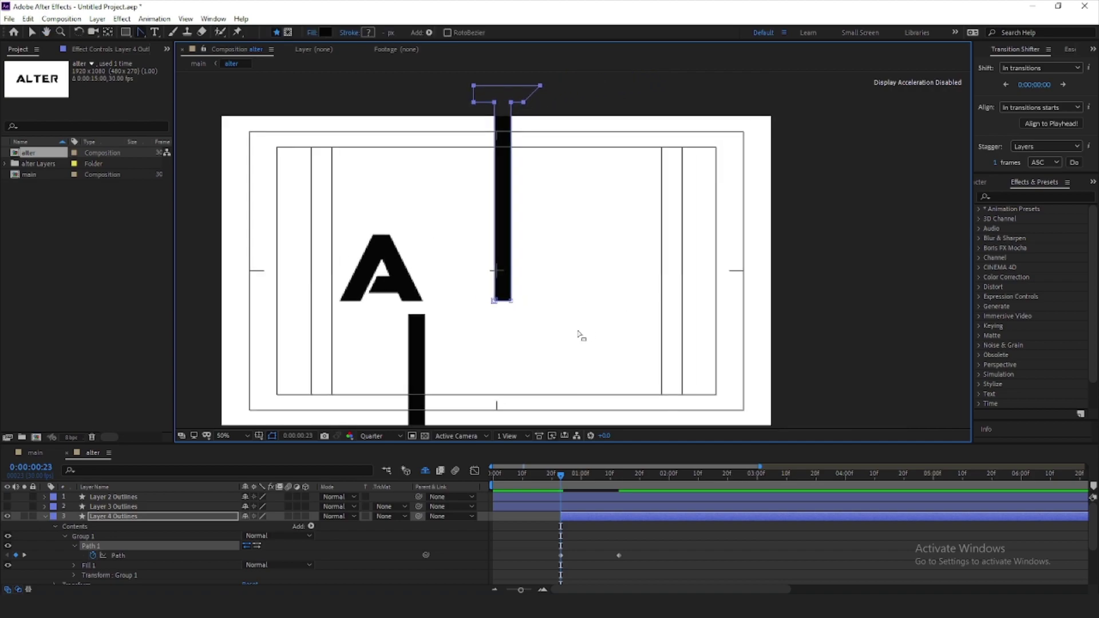
pyautogui.click(122, 516)
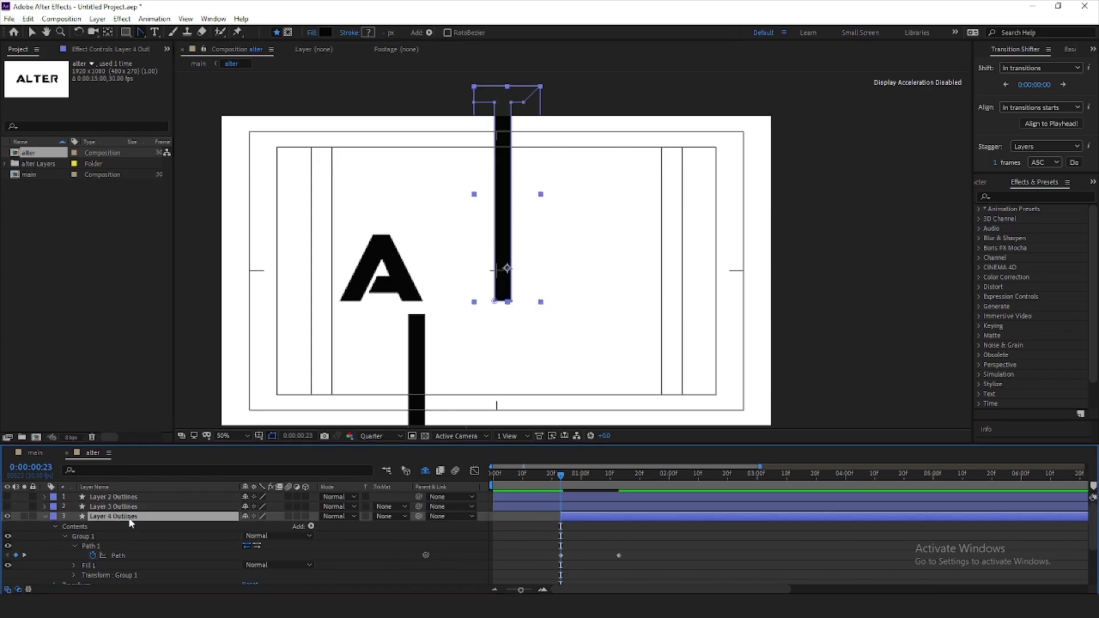
# Keyframe the T's Position aligned with its path keyframe, starting above the frame.
pyautogui.press('p')
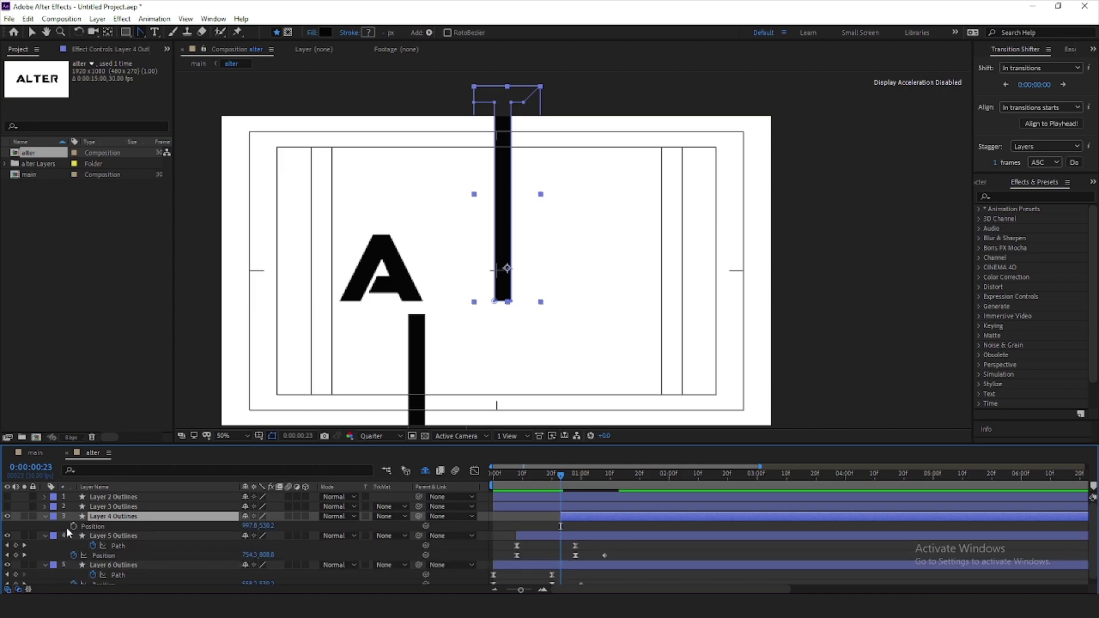
pyautogui.click(74, 526)
pyautogui.press('u')
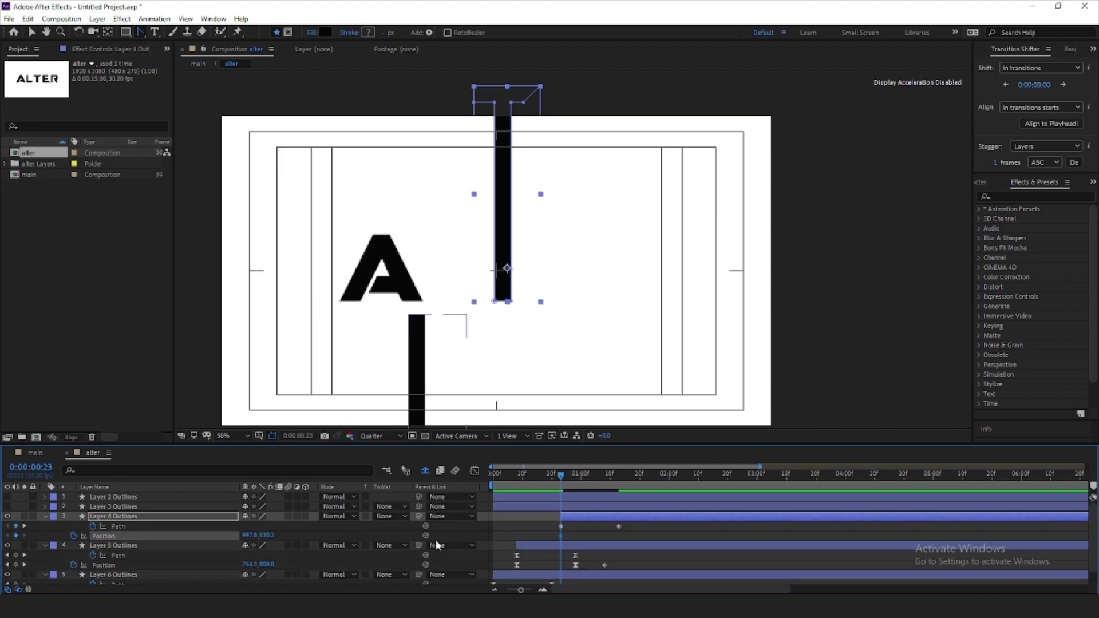
pyautogui.moveTo(561, 536); pyautogui.dragTo(617, 542)
pyautogui.hotkey('shift', 'Up')
pyautogui.hotkey('shift', 'Up')
pyautogui.hotkey('shift', 'Up')
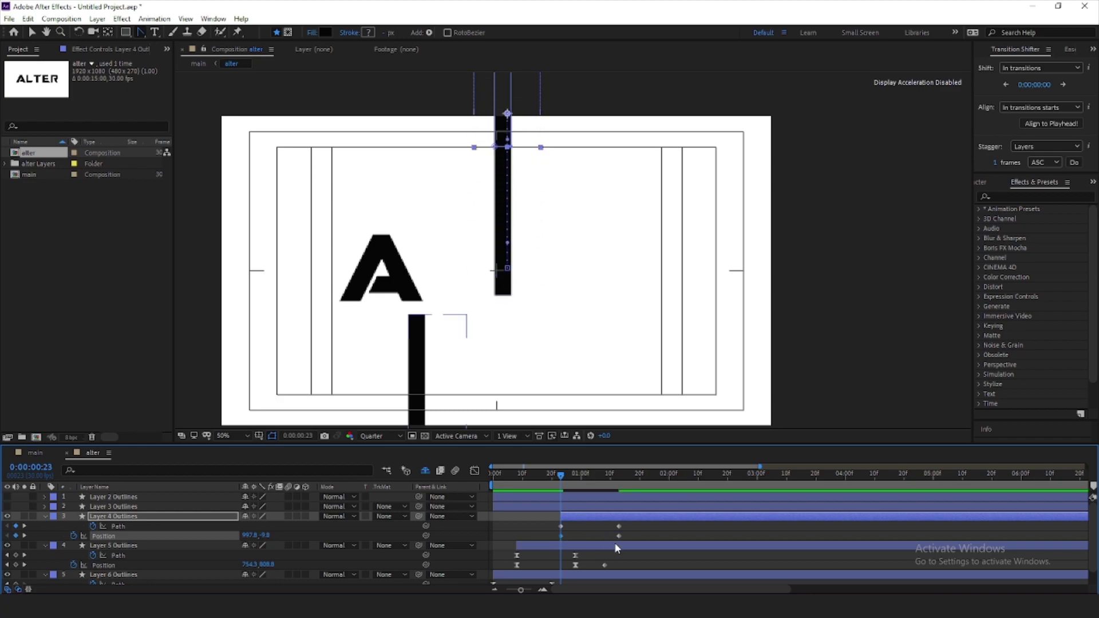
pyautogui.hotkey('shift', 'Up')
pyautogui.hotkey('shift', 'Up')
pyautogui.hotkey('shift', 'Up')
pyautogui.hotkey('shift', 'Up')
pyautogui.hotkey('shift', 'Up')
pyautogui.hotkey('shift', 'Up')
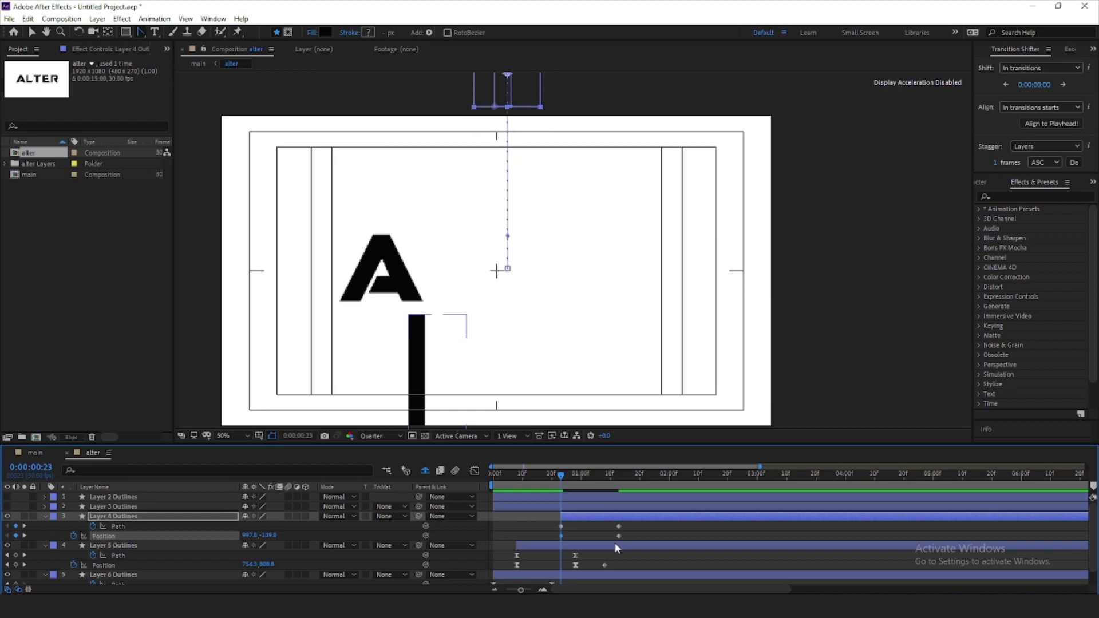
pyautogui.moveTo(629, 528); pyautogui.dragTo(556, 543)
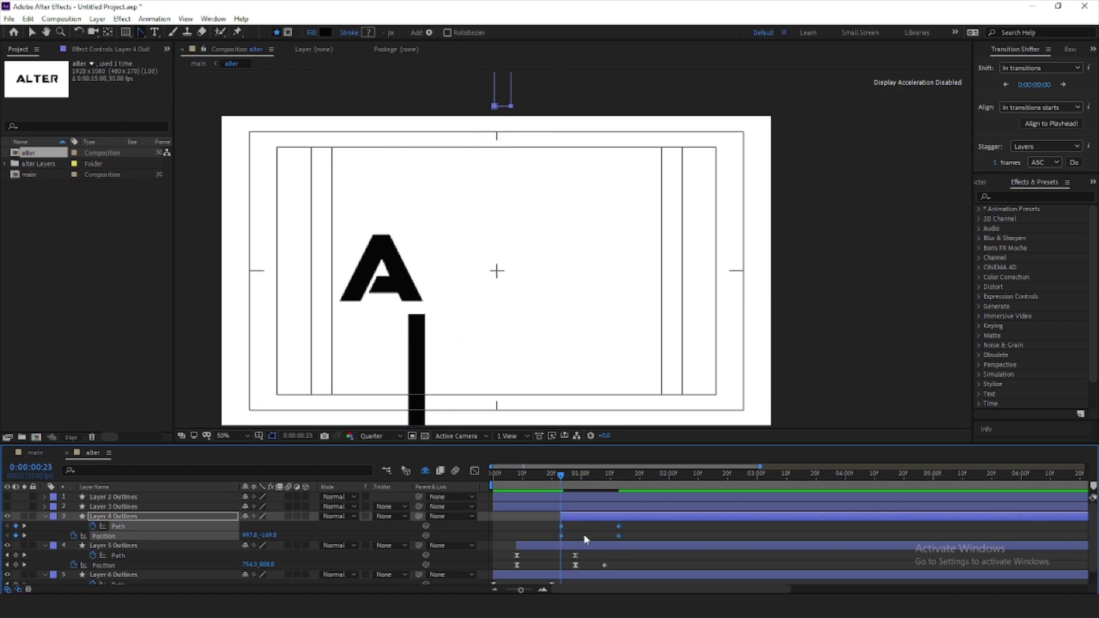
pyautogui.click(565, 487)
# At 1:13, shift the Position keyframe later and lower the T to 997.8, 603.6.
pyautogui.moveTo(566, 484); pyautogui.dragTo(619, 486)
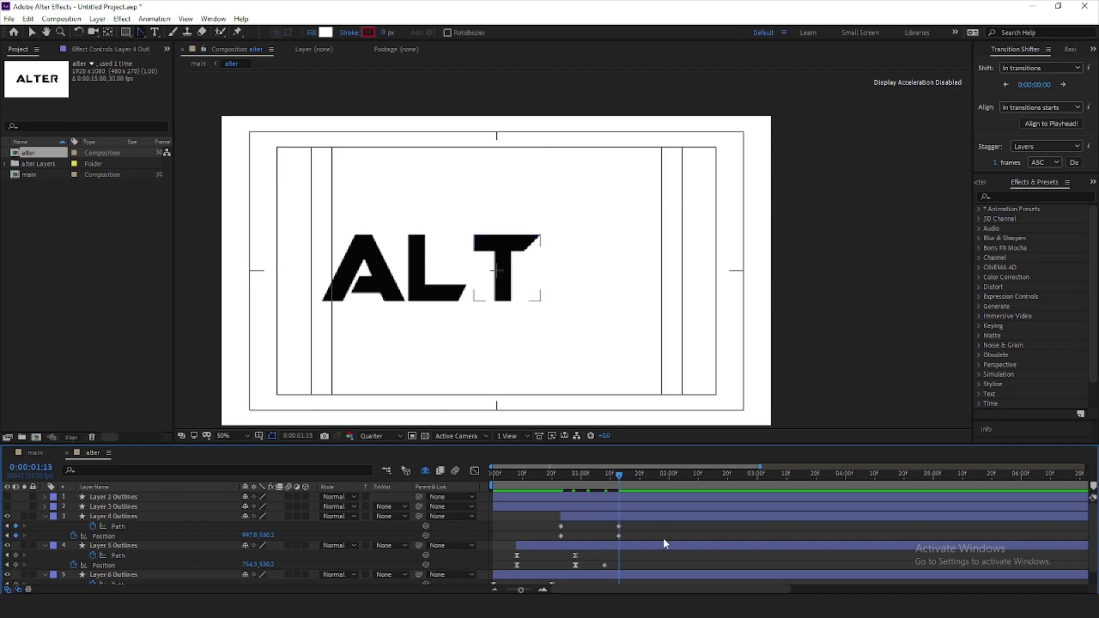
pyautogui.click(617, 535)
pyautogui.hotkey('alt', 'shift', 'Right')
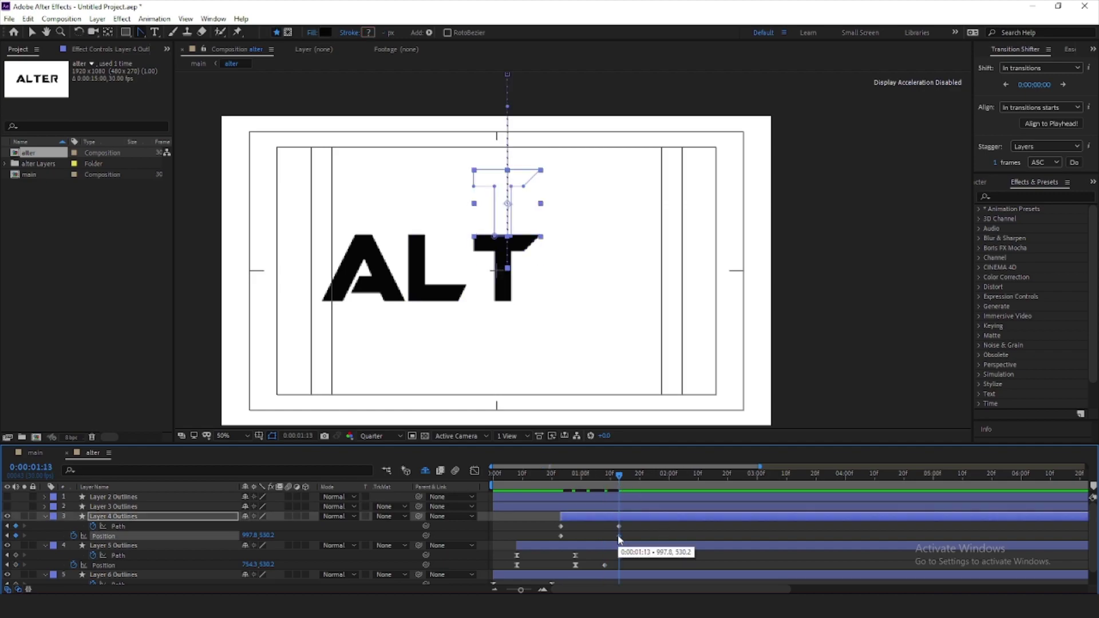
pyautogui.hotkey('shift', 'Down')
pyautogui.hotkey('shift', 'Down')
pyautogui.hotkey('shift', 'Down')
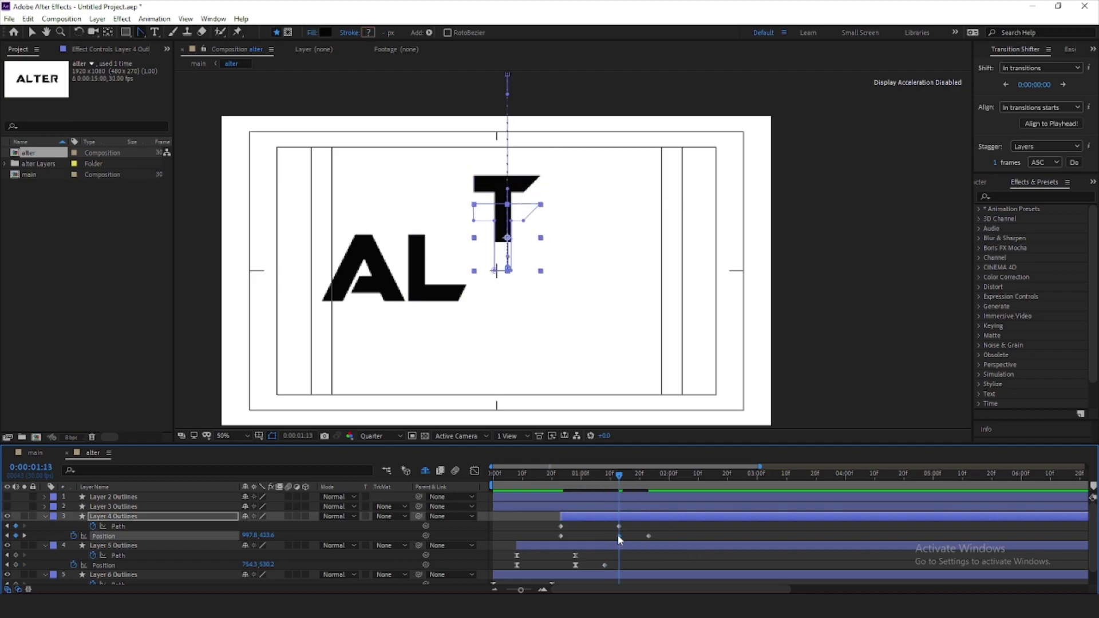
pyautogui.hotkey('shift', 'Down')
pyautogui.hotkey('shift', 'Down')
pyautogui.hotkey('shift', 'Down')
pyautogui.hotkey('shift', 'Down')
pyautogui.hotkey('shift', 'Down')
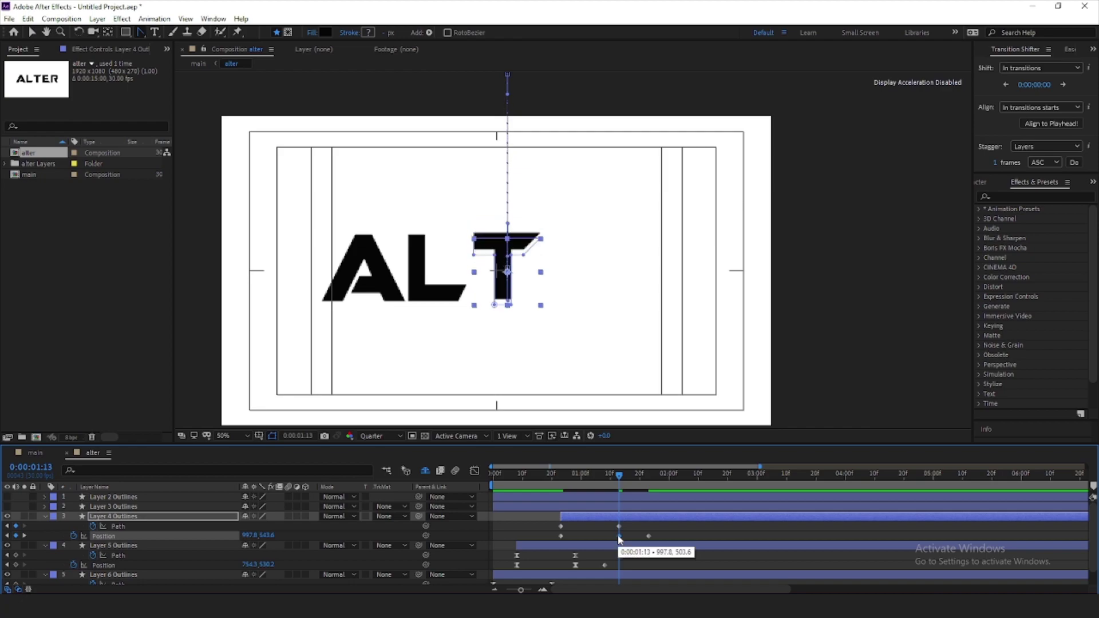
pyautogui.hotkey('shift', 'Down')
pyautogui.hotkey('shift', 'Down')
pyautogui.hotkey('shift', 'Down')
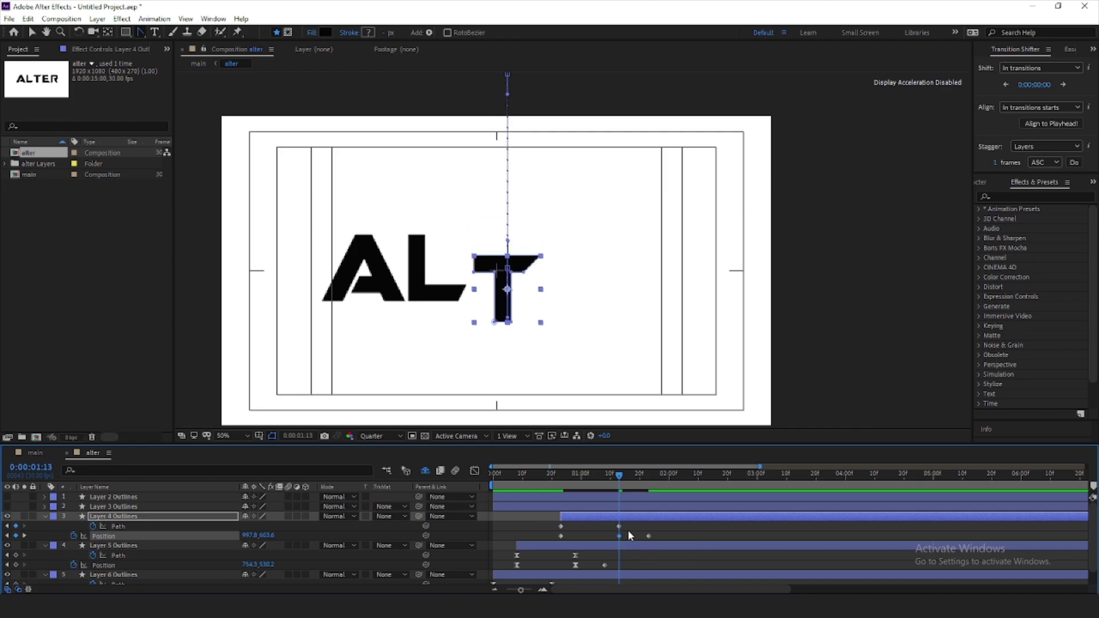
pyautogui.moveTo(628, 529); pyautogui.dragTo(544, 550)
pyautogui.moveTo(635, 524); pyautogui.dragTo(543, 541)
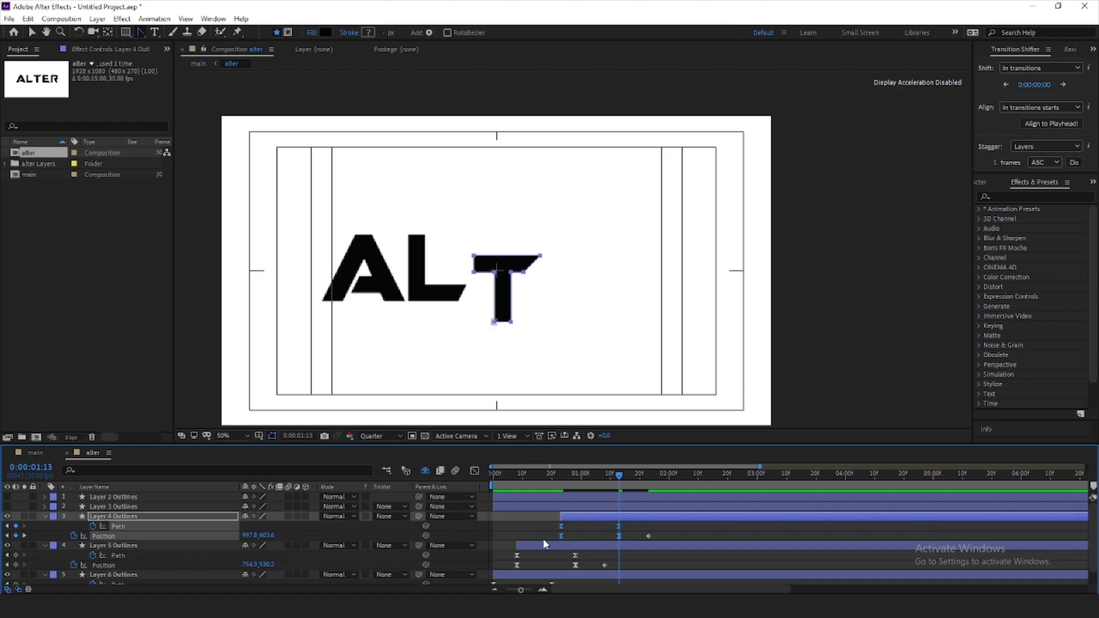
# Apply Keyframe Assistant easing to the T's position keyframes and adjust the first speed handle.
pyautogui.rightClick(562, 528)
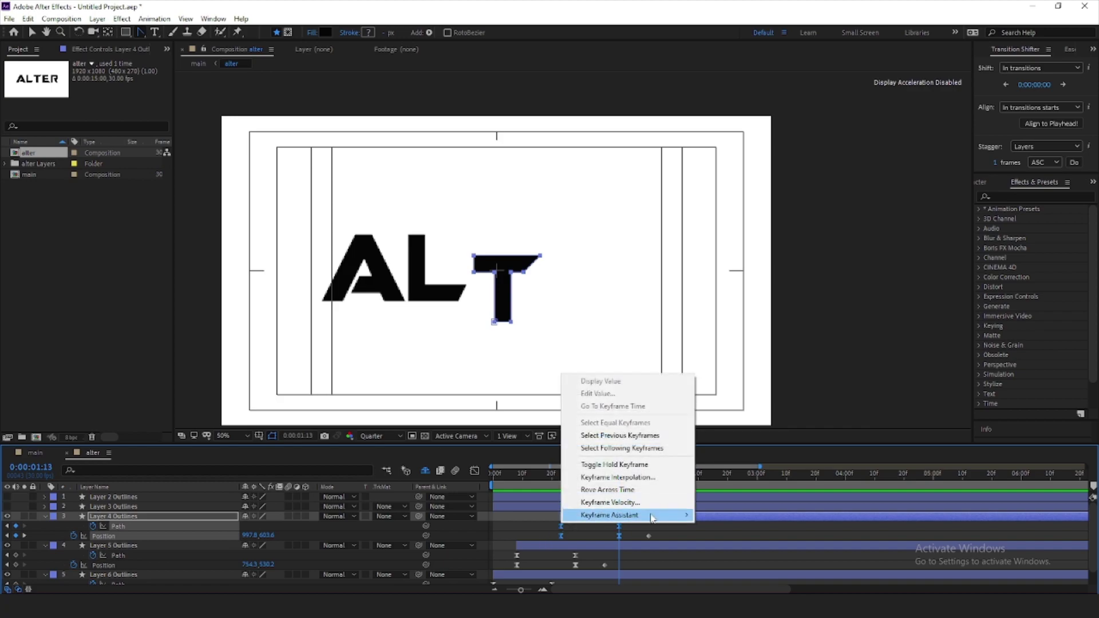
pyautogui.click(474, 470)
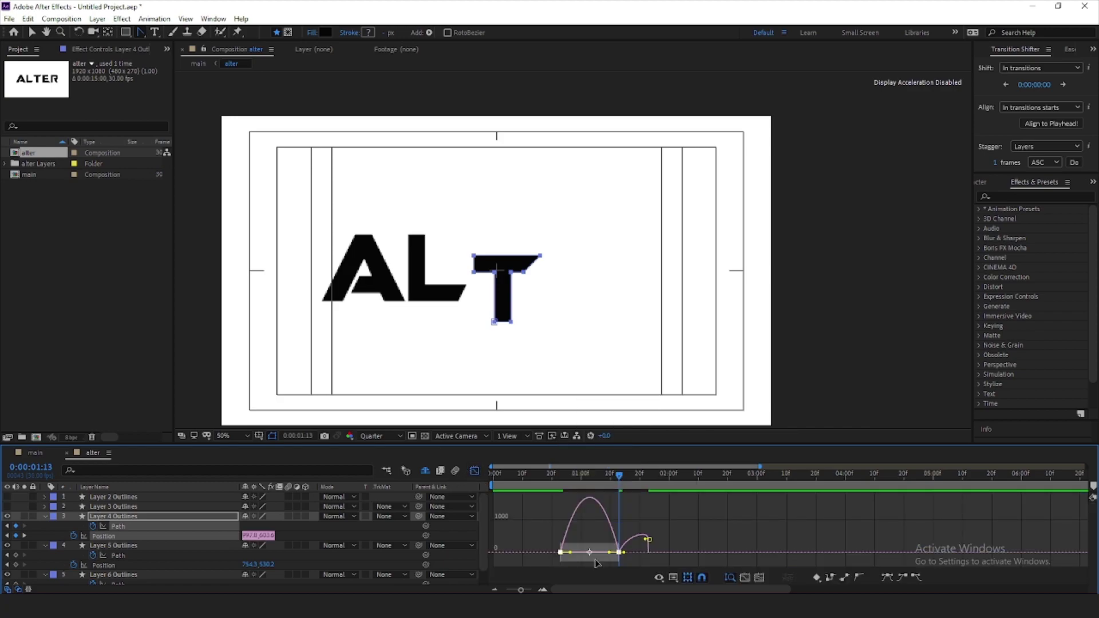
pyautogui.moveTo(582, 543)
pyautogui.mouseDown()
pyautogui.moveTo(556, 561)
pyautogui.moveTo(585, 555)
pyautogui.mouseUp()
pyautogui.hotkey('shift', 'F3')
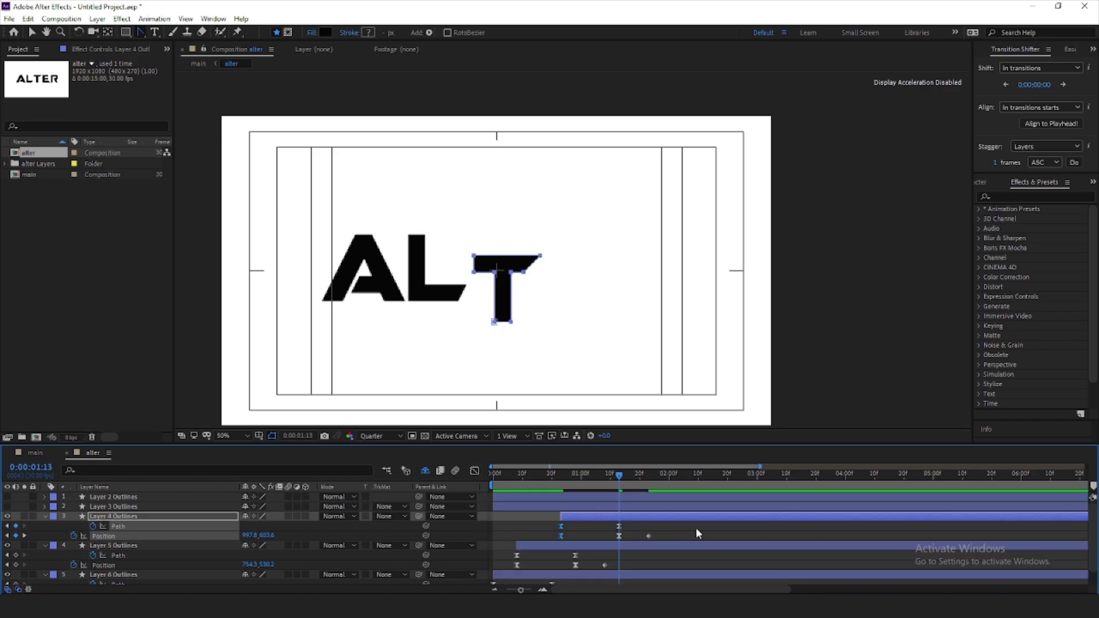
pyautogui.moveTo(616, 484)
pyautogui.mouseDown()
pyautogui.moveTo(593, 476)
pyautogui.moveTo(623, 484)
pyautogui.mouseUp()
# Reselect the T layer with its anchor point and scrub back to 0:00:00:22.
pyautogui.click(613, 523)
pyautogui.click(621, 536)
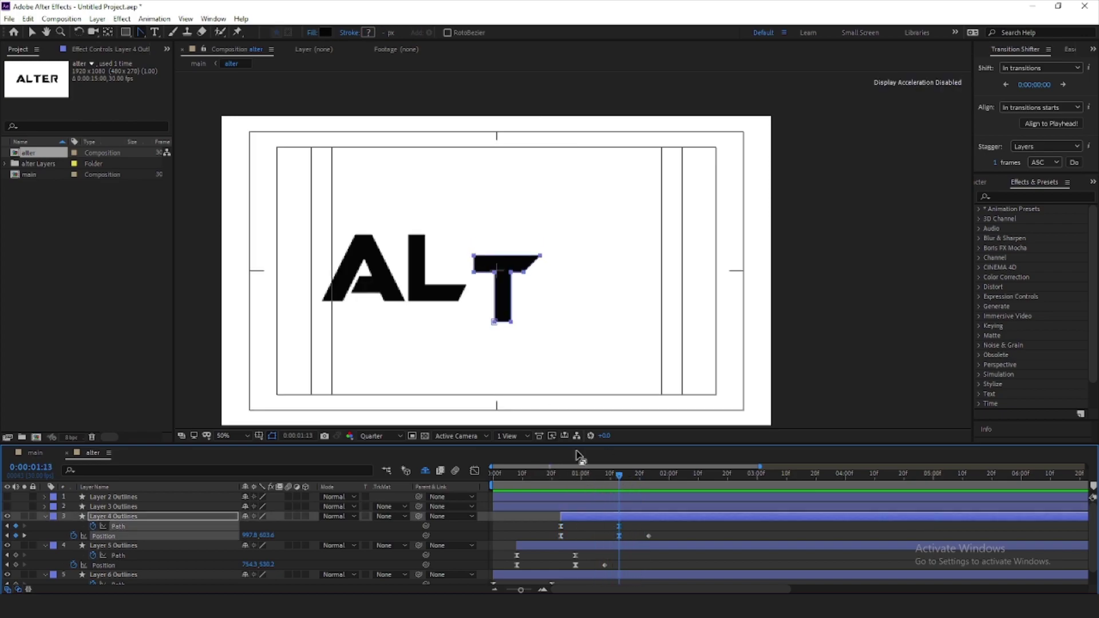
pyautogui.click(613, 538)
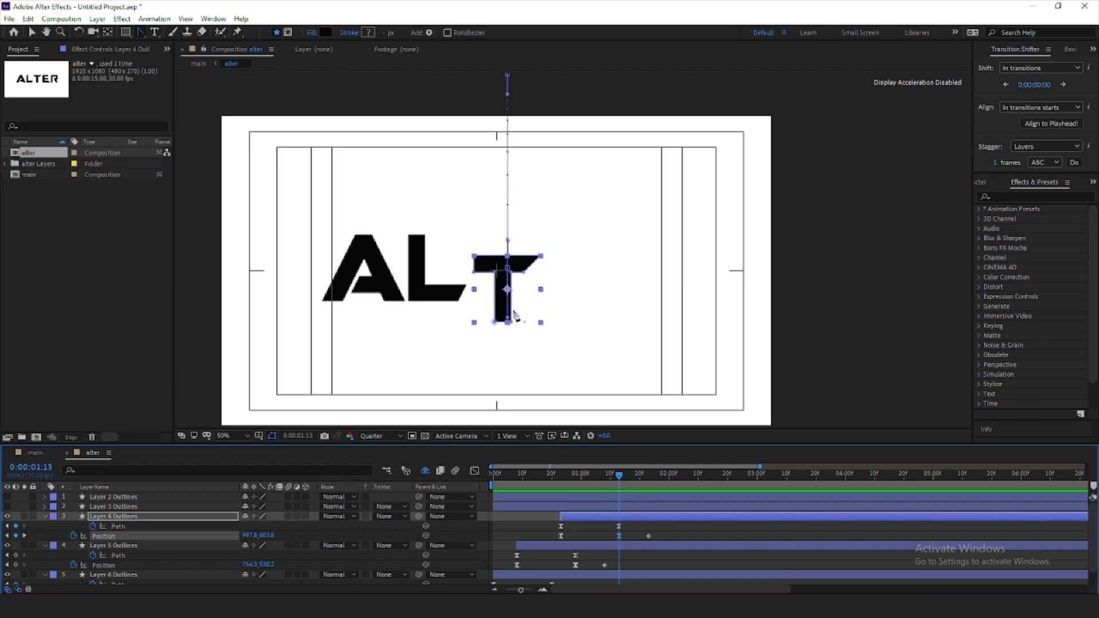
pyautogui.scroll(2, 516, 320)
pyautogui.click(502, 221)
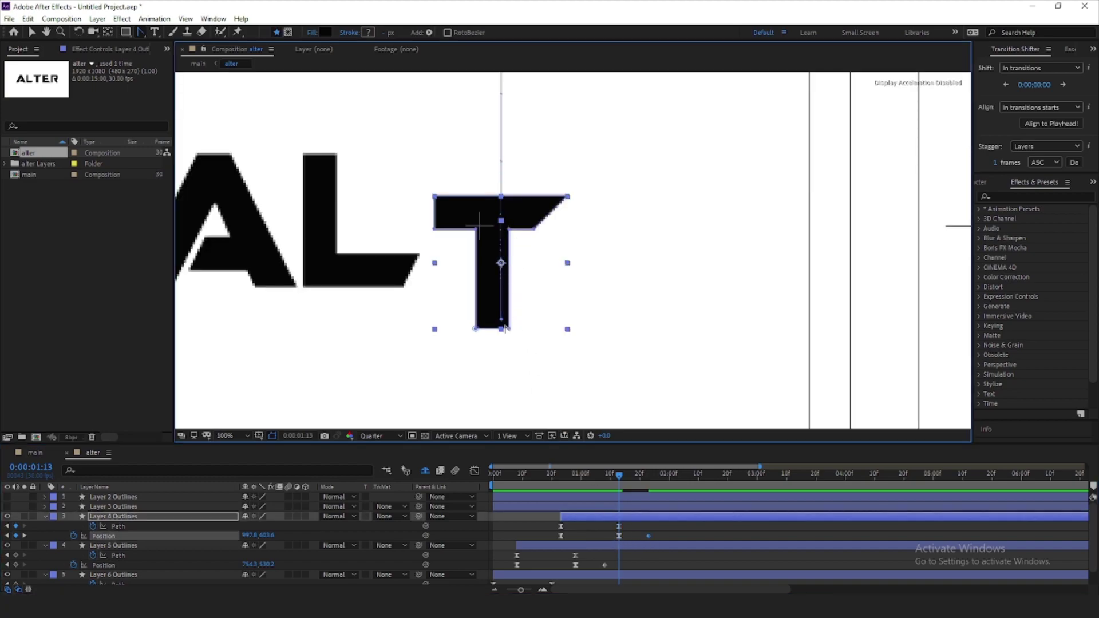
pyautogui.scroll(-1, 546, 312)
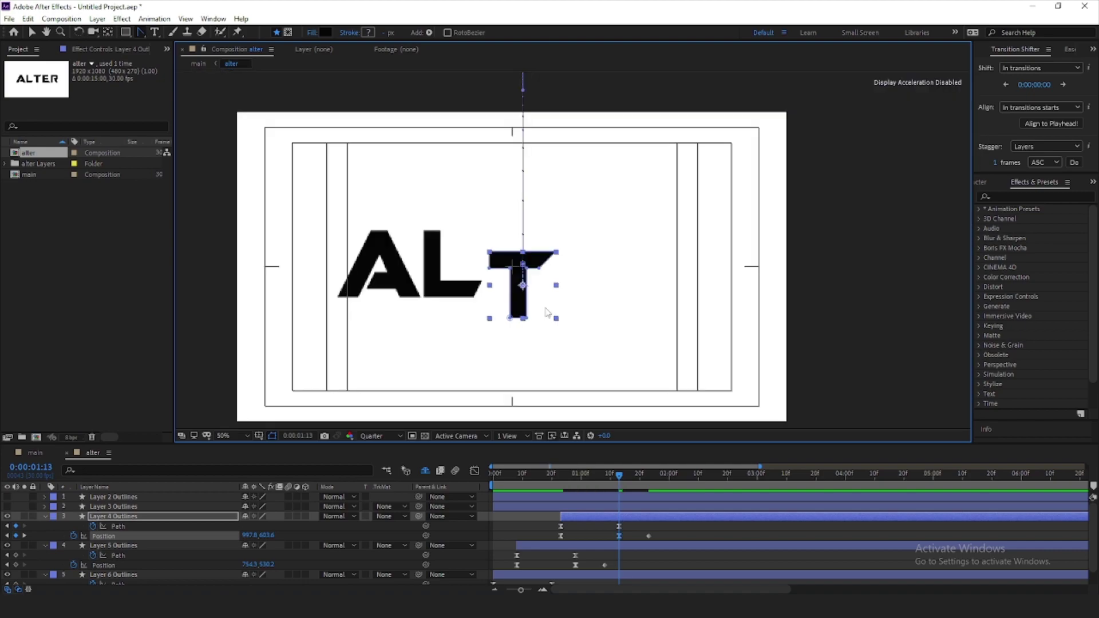
pyautogui.moveTo(607, 479); pyautogui.dragTo(557, 475)
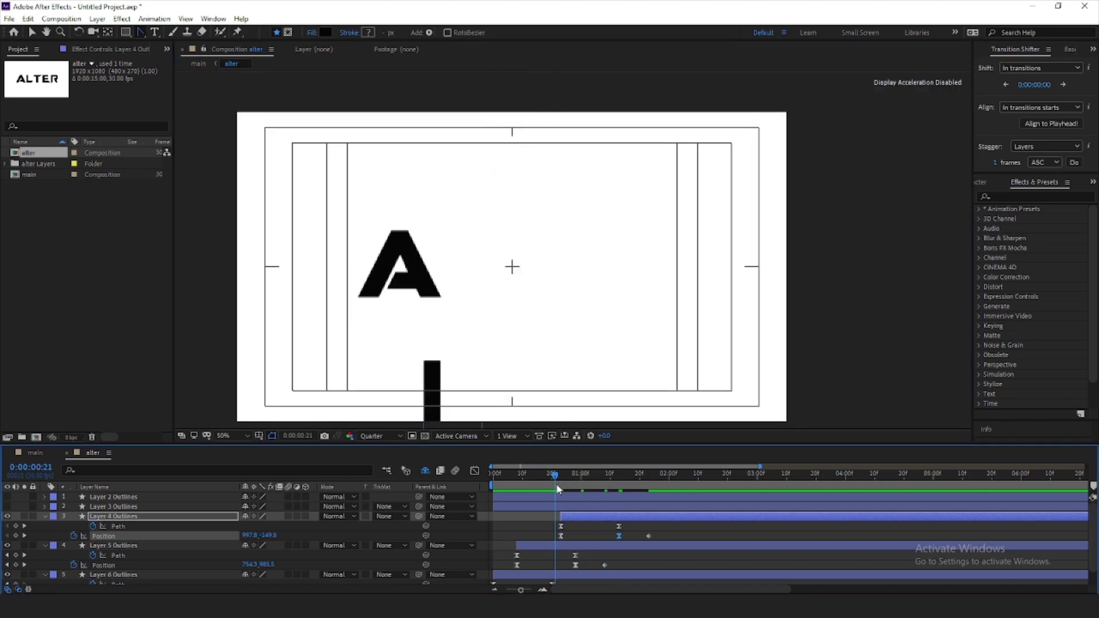
# Move the T's Layer 4 bar a few frames earlier and preview the ALT animation.
pyautogui.press('v')
pyautogui.moveTo(562, 521); pyautogui.dragTo(552, 523)
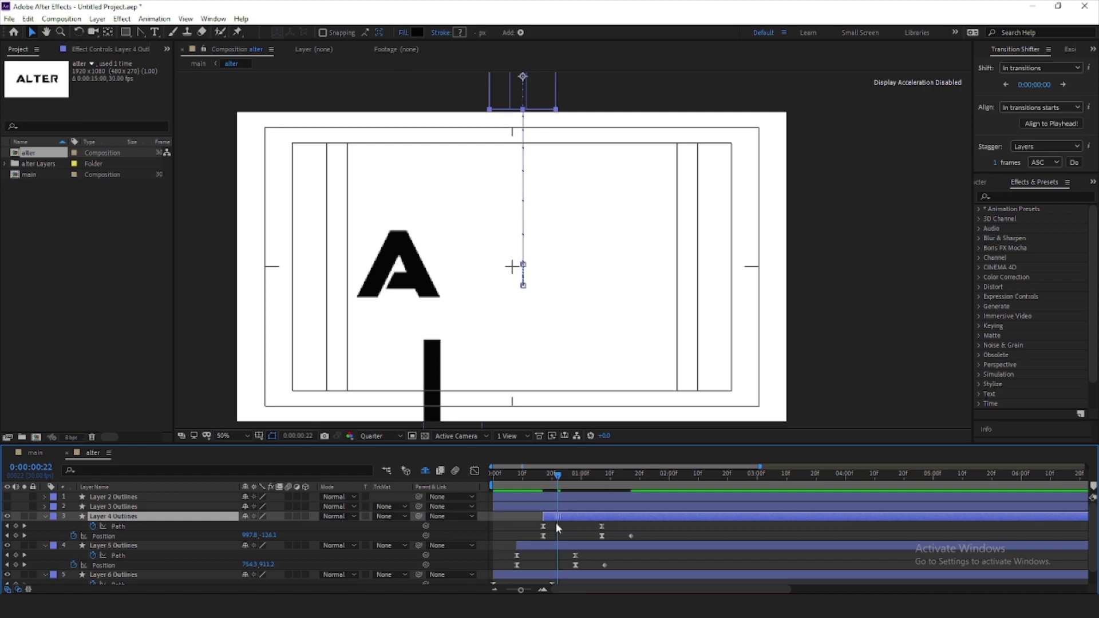
pyautogui.press('space')
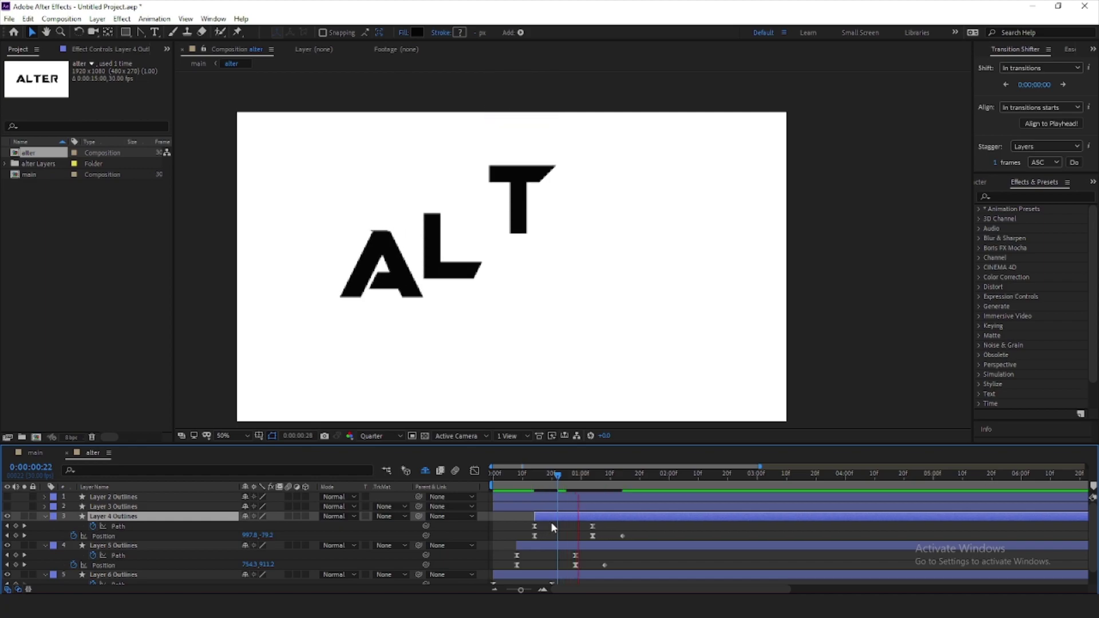
pyautogui.press('space')
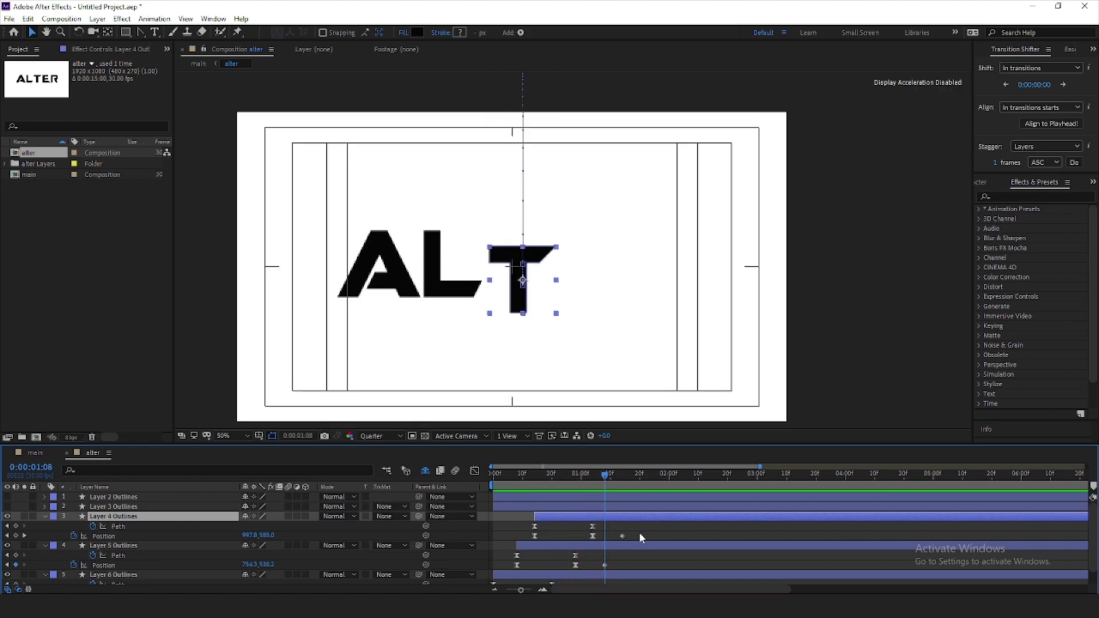
# Delay the T's final Path keyframe so it stays stretched longer, then preview from 0:00:00:25.
pyautogui.moveTo(606, 522); pyautogui.dragTo(580, 529)
pyautogui.hotkey('alt', 'shift', 'Right')
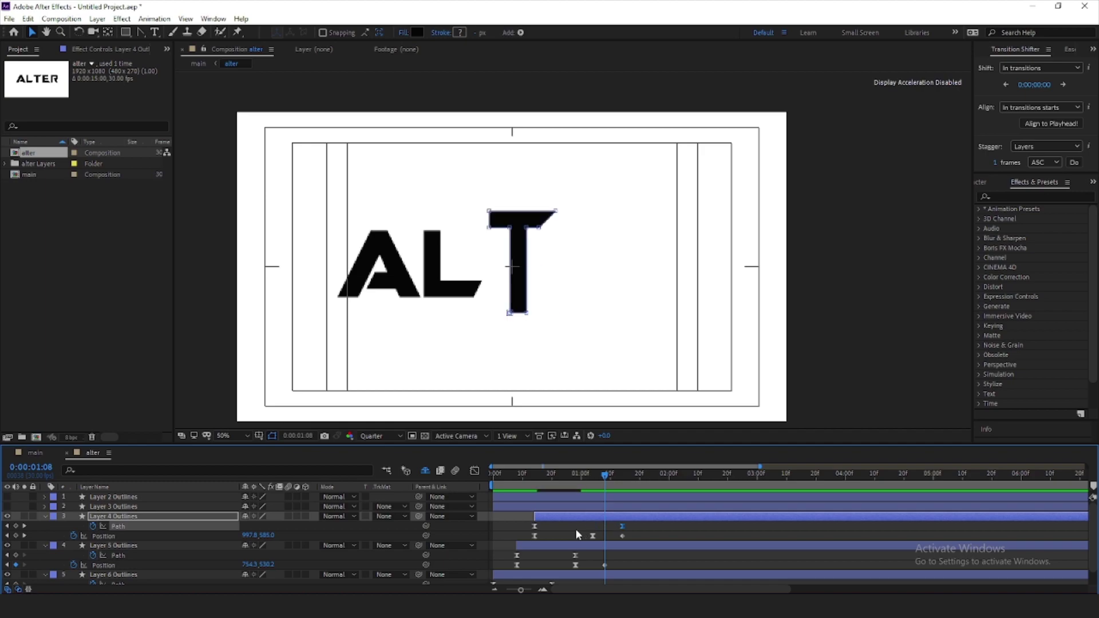
pyautogui.moveTo(593, 490); pyautogui.dragTo(567, 480)
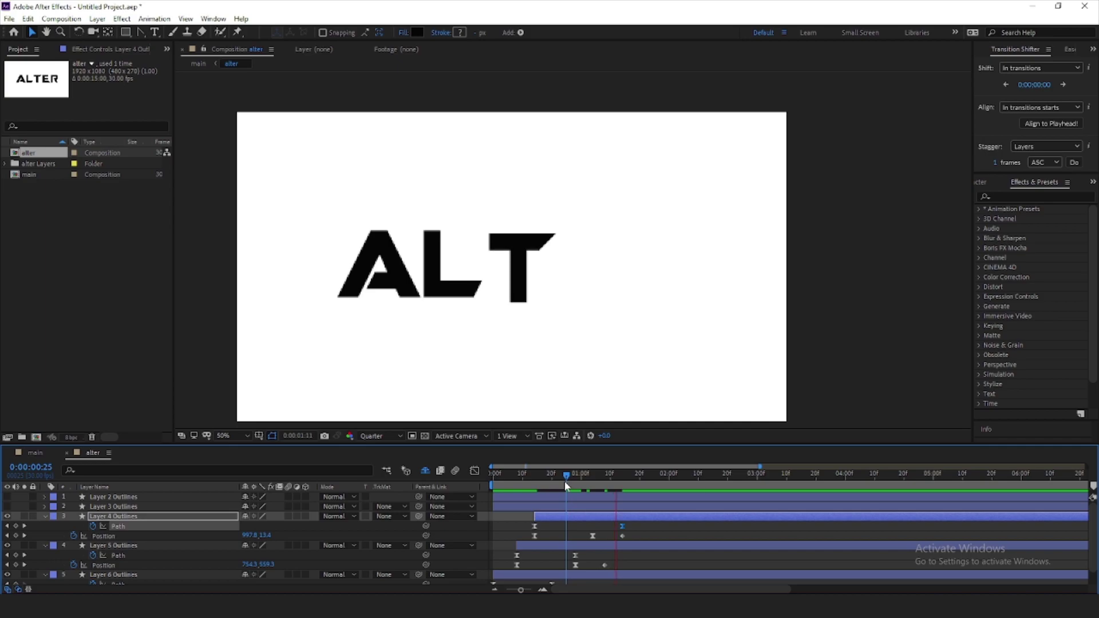
pyautogui.press('space')
pyautogui.moveTo(604, 482); pyautogui.dragTo(561, 488)
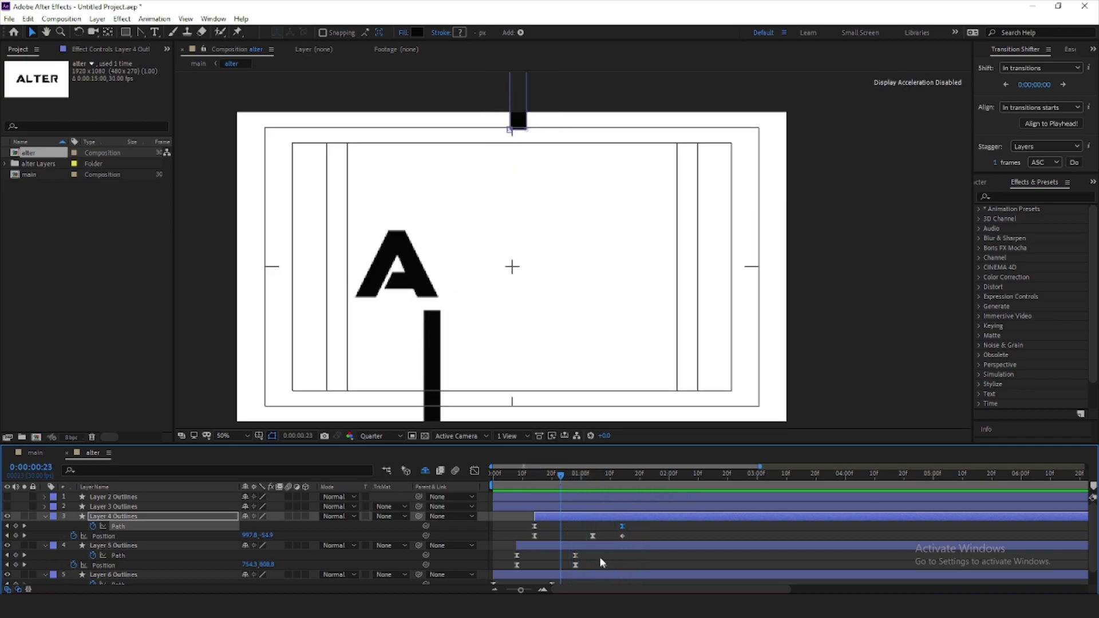
# Drag the L's final Path keyframe later and preview from 0:00:00:13.
pyautogui.moveTo(575, 555); pyautogui.dragTo(604, 555)
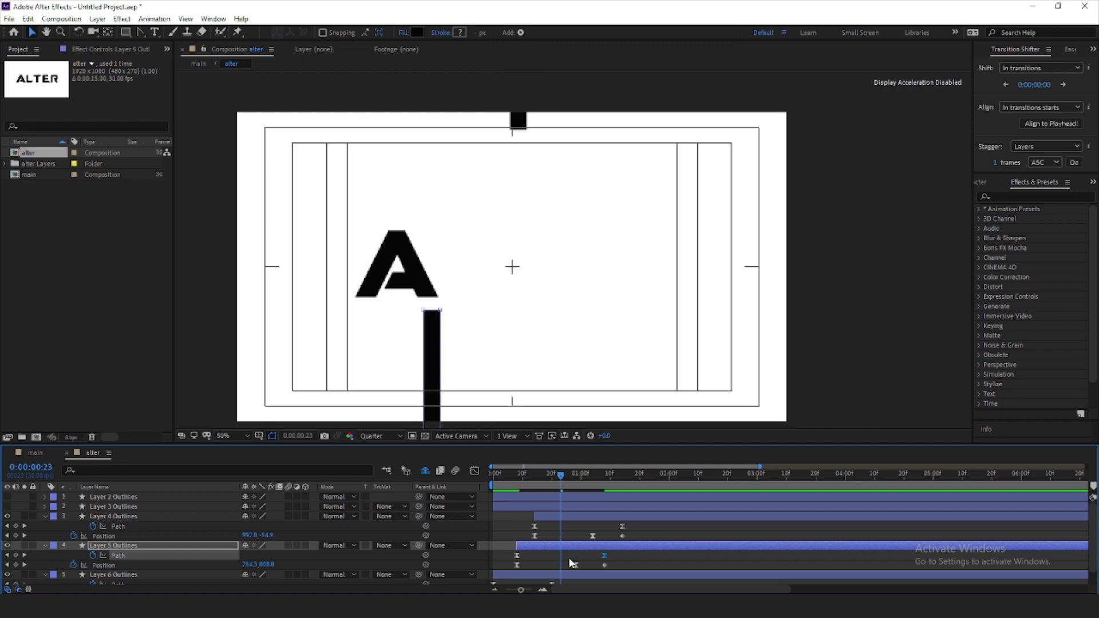
pyautogui.press('space')
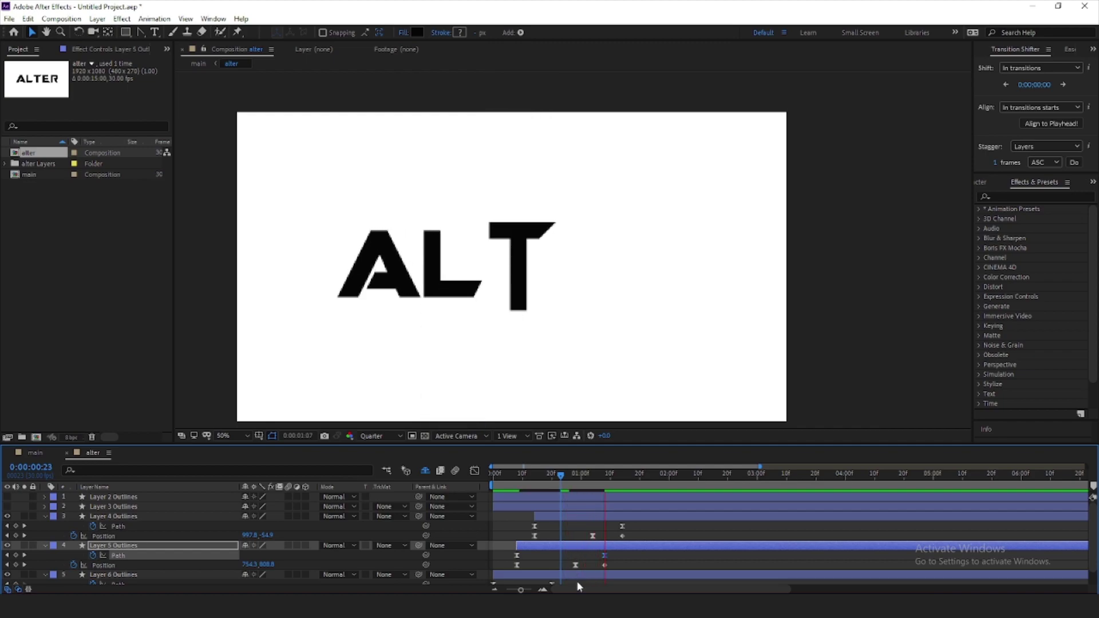
pyautogui.moveTo(569, 491); pyautogui.dragTo(535, 481)
pyautogui.press('space')
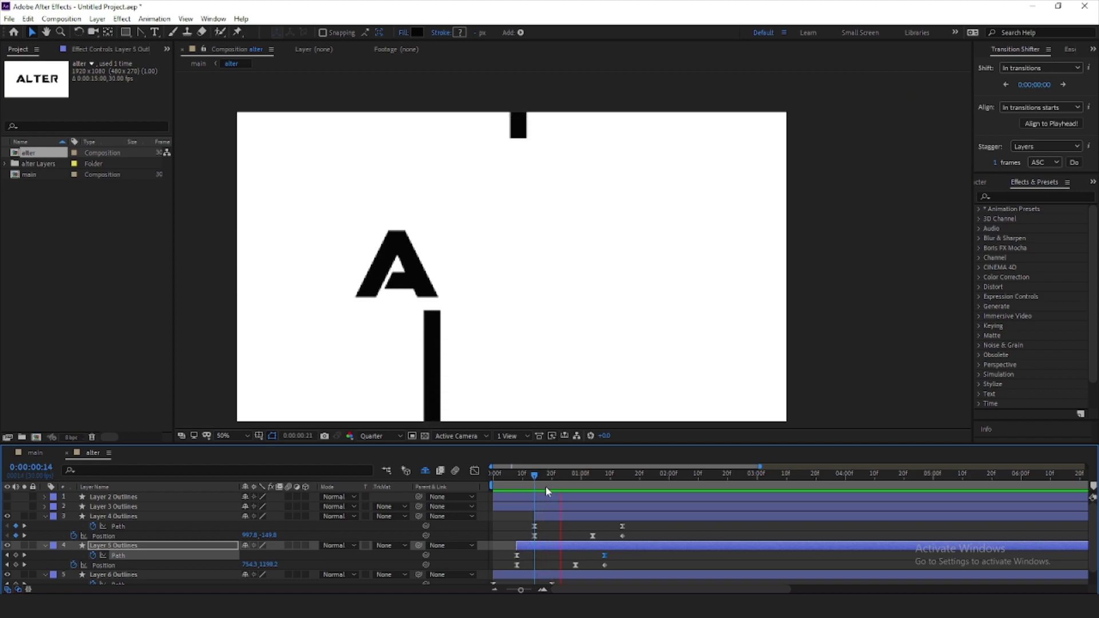
pyautogui.press('space')
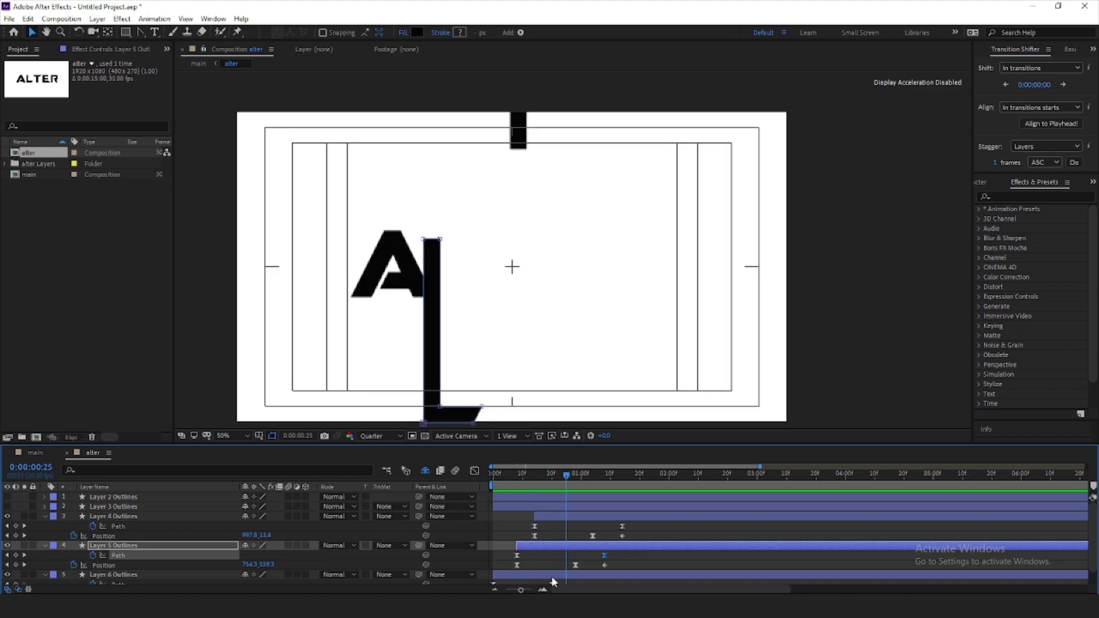
# Shift the A's final Path keyframe 10 frames later, review ALT settling by 1:11, and select Layer 3.
pyautogui.scroll(-1, 541, 555)
pyautogui.moveTo(565, 565); pyautogui.dragTo(543, 576)
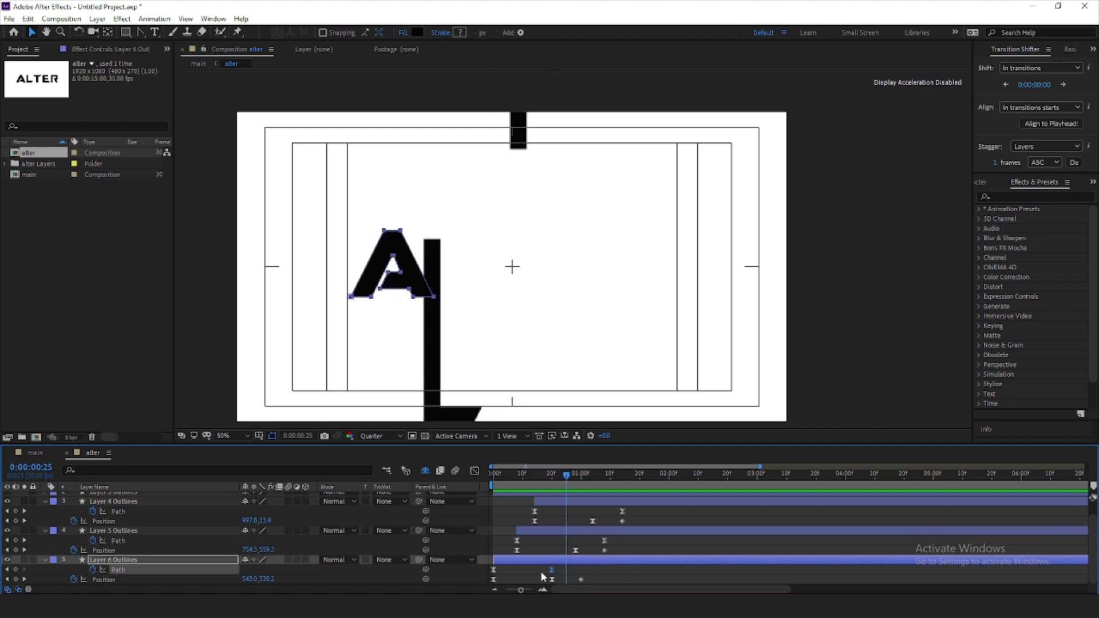
pyautogui.hotkey('alt', 'shift', 'Right')
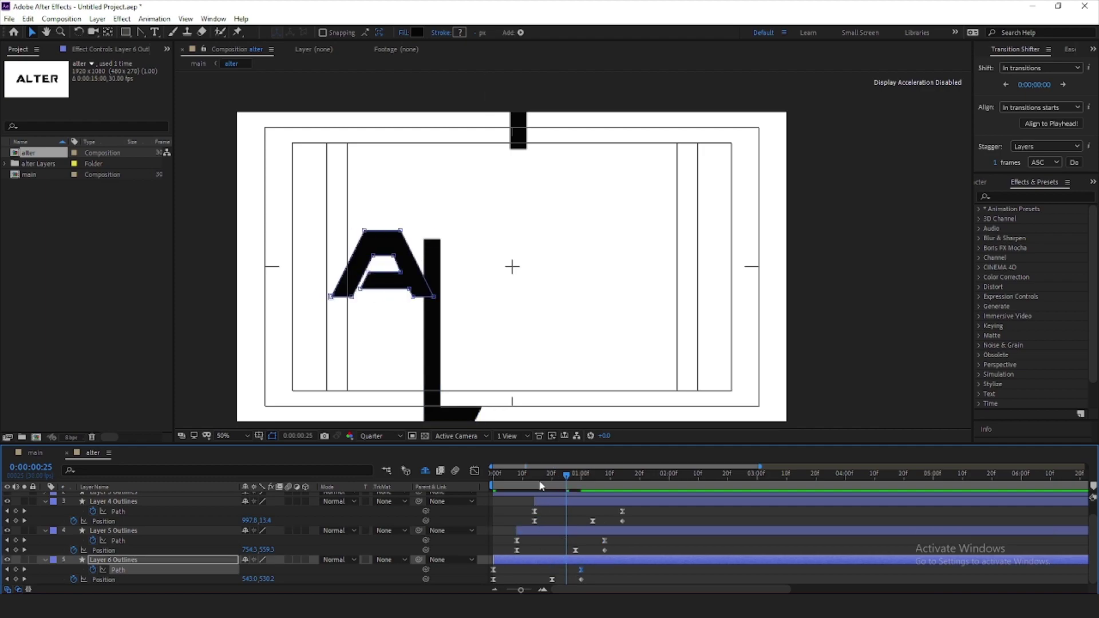
pyautogui.moveTo(540, 486); pyautogui.dragTo(532, 490)
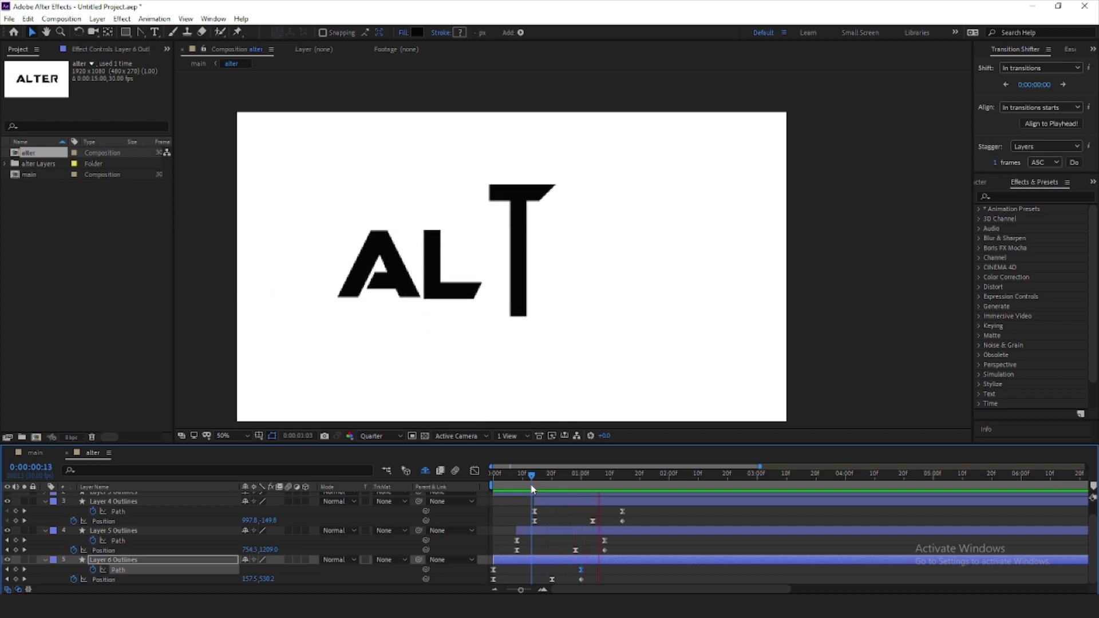
pyautogui.press('space')
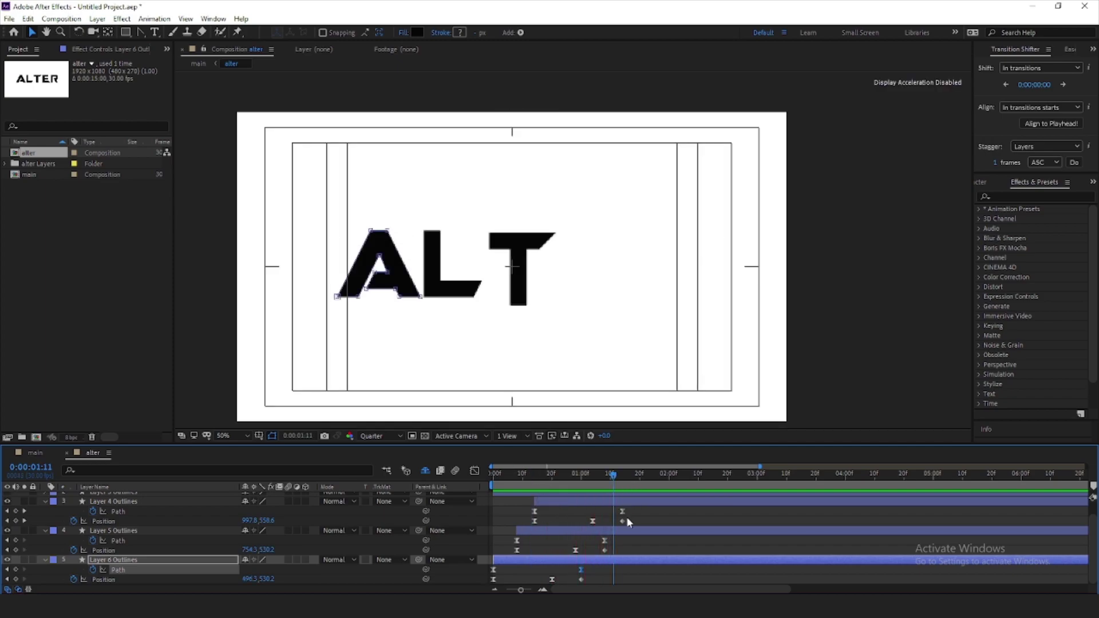
pyautogui.scroll(2, 627, 519)
pyautogui.click(596, 506)
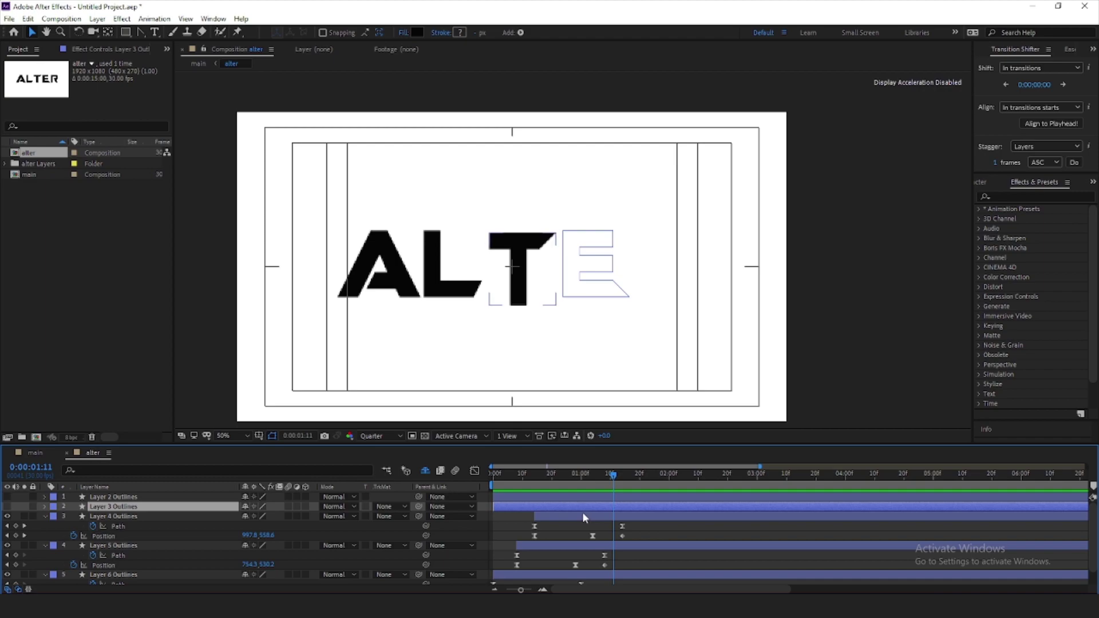
# Trim the E layer's start, move to 1:14, and turn on Layer 3 Outlines' visibility.
pyautogui.hotkey('alt', '[')
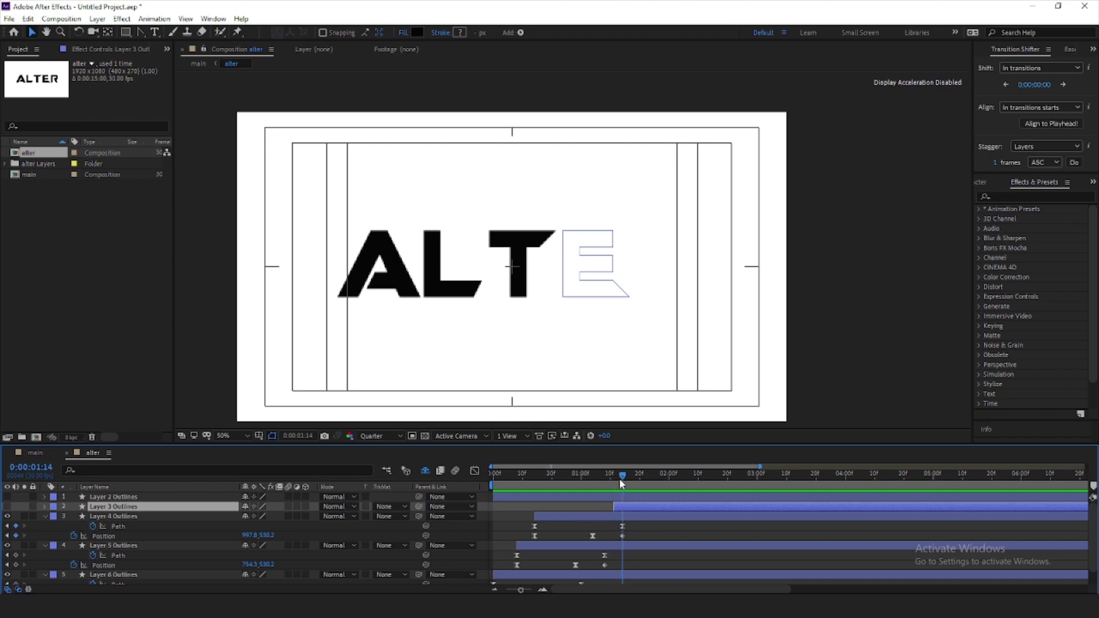
pyautogui.moveTo(614, 480); pyautogui.dragTo(622, 494)
pyautogui.press('h')
pyautogui.moveTo(733, 283); pyautogui.dragTo(752, 269)
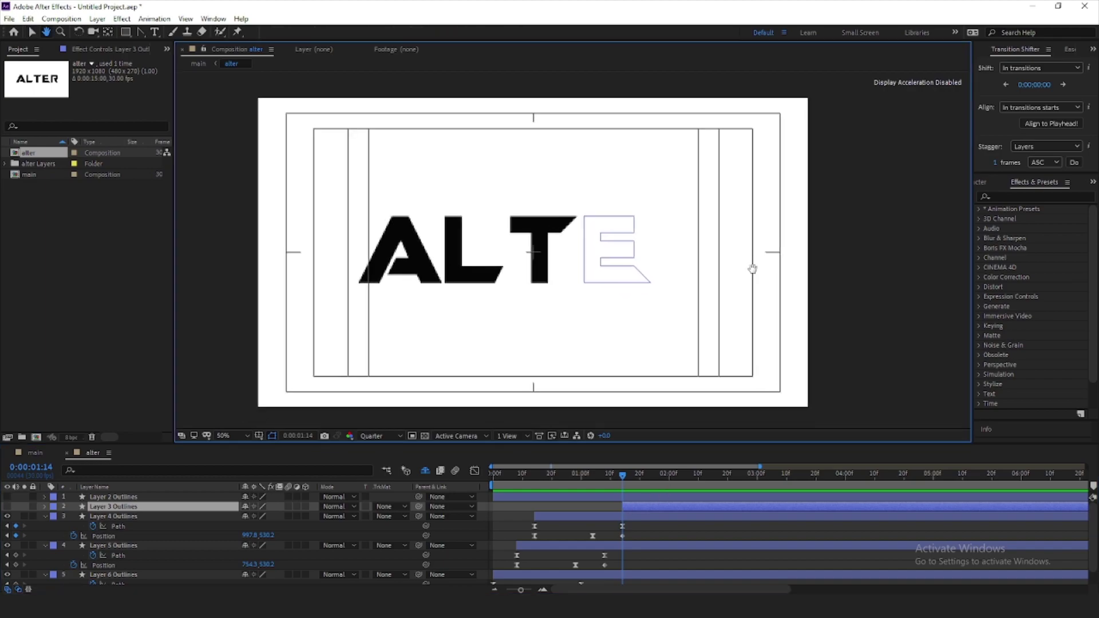
pyautogui.press('v')
pyautogui.click(588, 271)
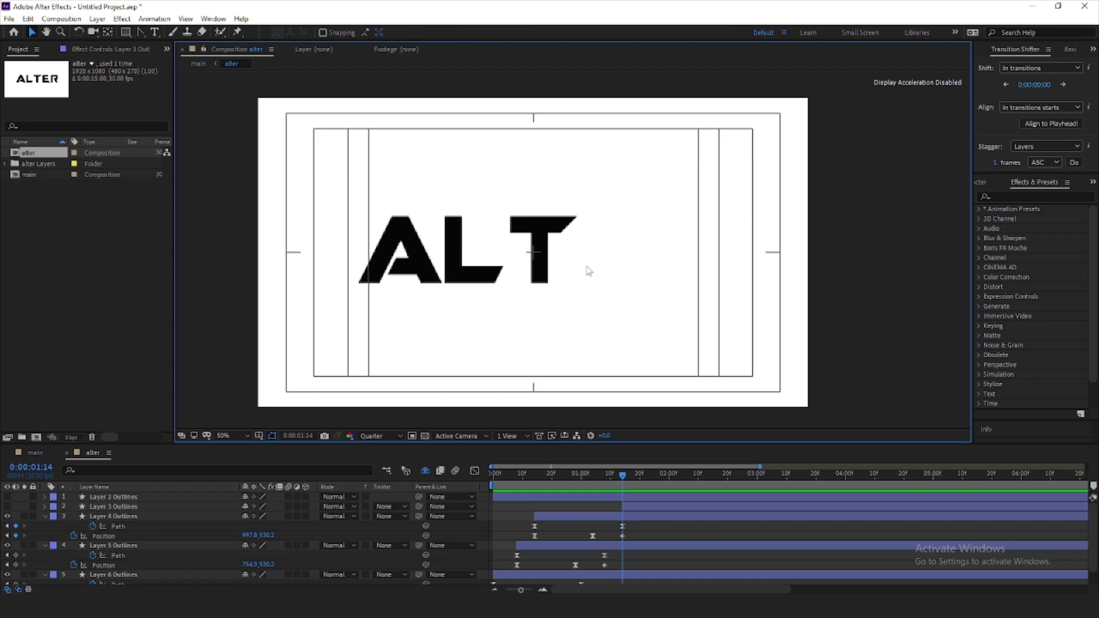
pyautogui.click(644, 505)
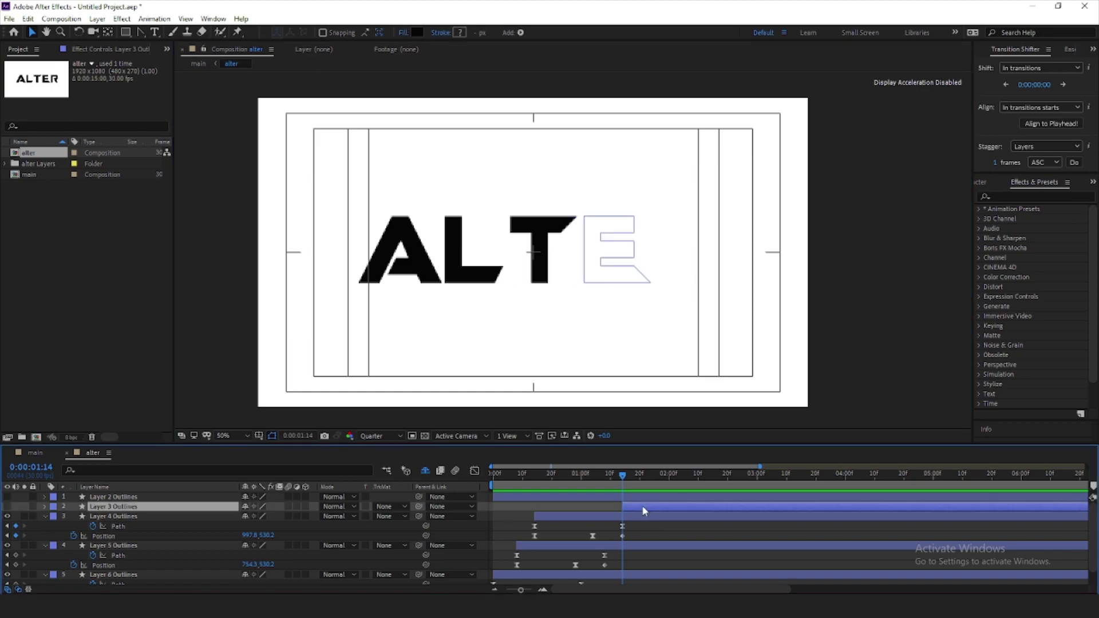
pyautogui.click(7, 507)
# Enable the E's Path stopwatch and add a Path keyframe at 1:14.
pyautogui.click(45, 506)
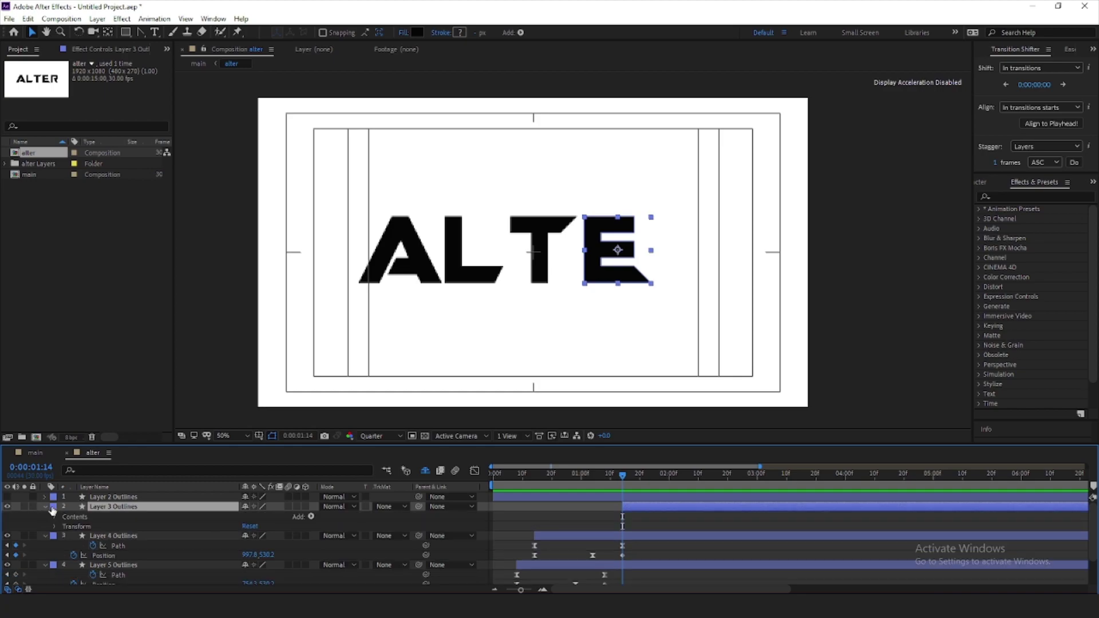
pyautogui.click(55, 517)
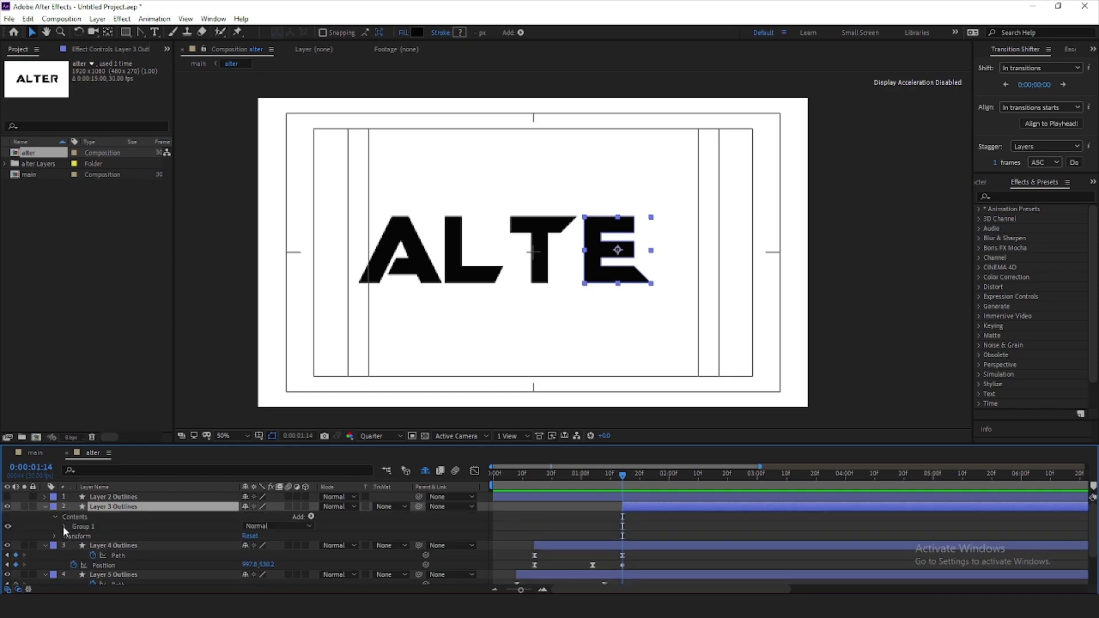
pyautogui.click(65, 527)
pyautogui.click(74, 536)
pyautogui.click(92, 545)
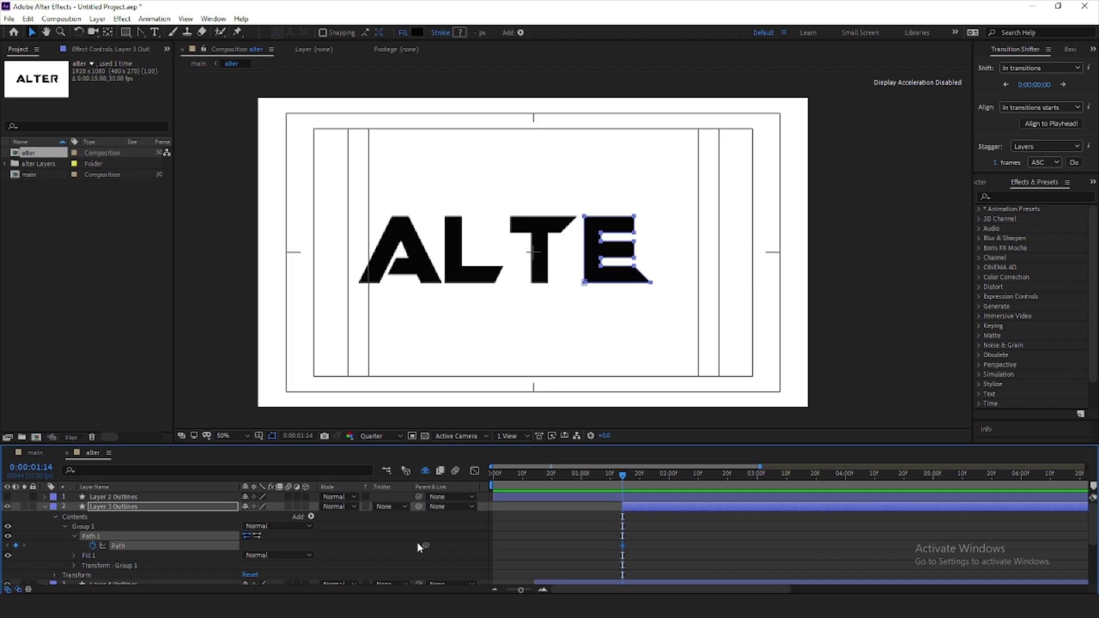
pyautogui.hotkey('alt', 'shift', 'Right')
pyautogui.click(16, 546)
# Stretch the E by moving its right-side points far past the frame's right edge.
pyautogui.moveTo(685, 194); pyautogui.dragTo(599, 310)
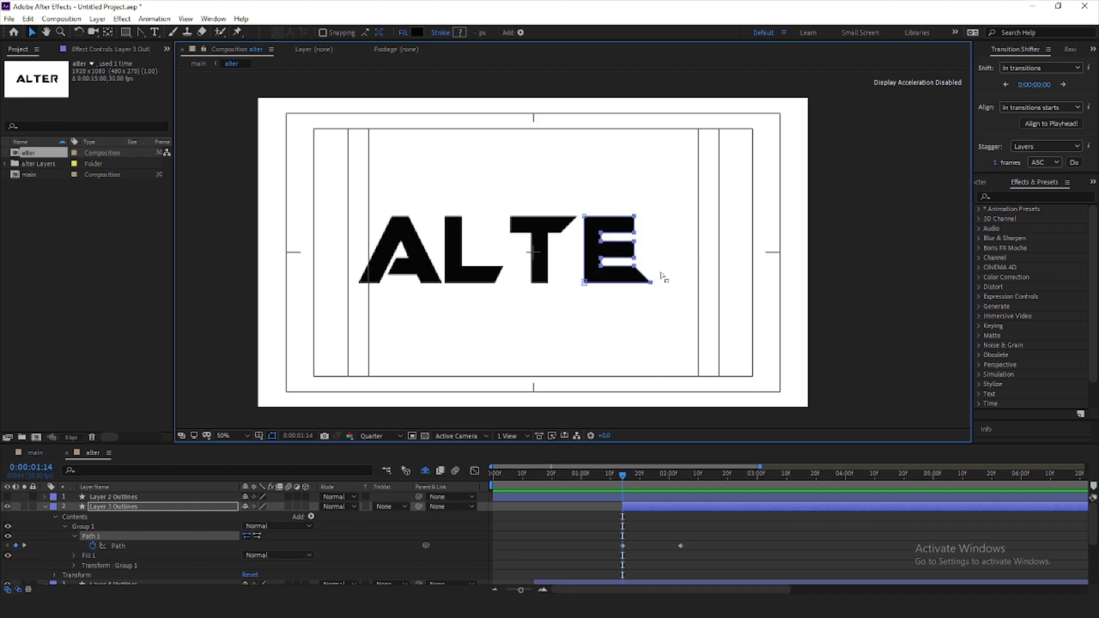
pyautogui.moveTo(667, 197); pyautogui.dragTo(617, 313)
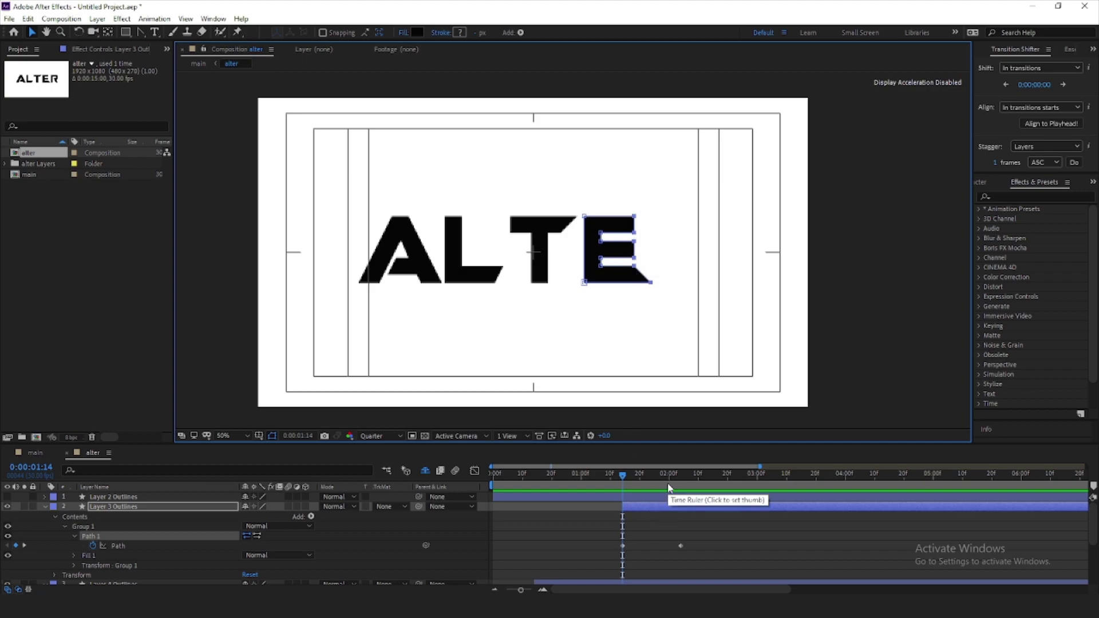
pyautogui.hotkey('shift', 'Right')
pyautogui.hotkey('shift', 'Right')
pyautogui.hotkey('shift', 'Right')
pyautogui.hotkey('shift', 'Right')
pyautogui.hotkey('shift', 'Right')
pyautogui.hotkey('shift', 'Right')
pyautogui.hotkey('shift', 'Right')
pyautogui.hotkey('shift', 'Right')
pyautogui.hotkey('shift', 'Right')
pyautogui.hotkey('shift', 'Right')
pyautogui.hotkey('shift', 'Right')
pyautogui.hotkey('shift', 'Right')
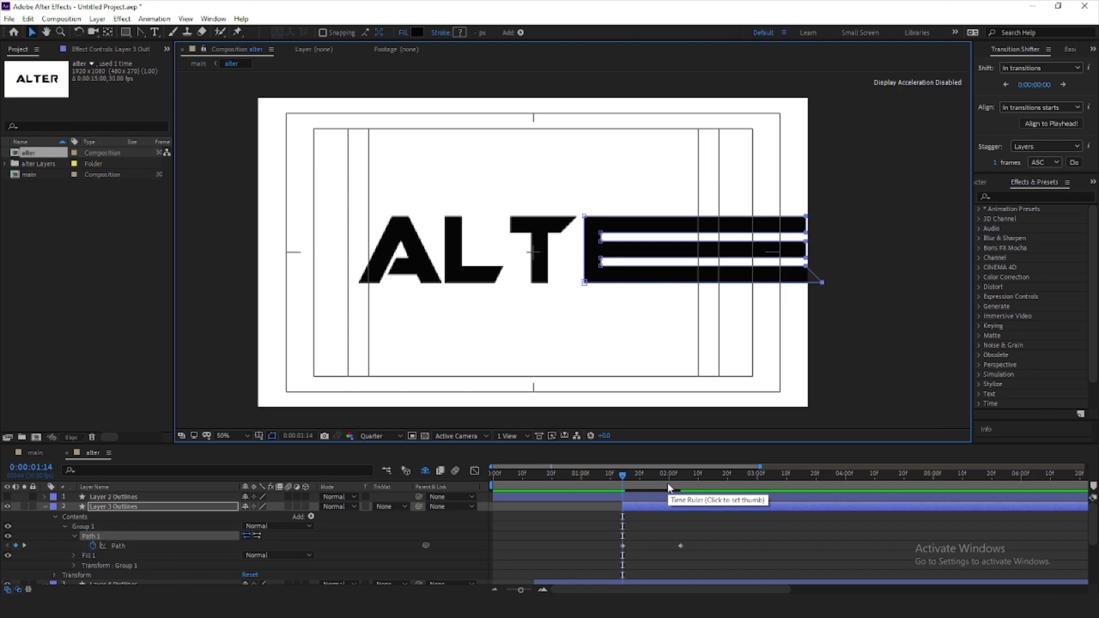
pyautogui.hotkey('shift', 'Right')
pyautogui.hotkey('shift', 'Right')
pyautogui.hotkey('shift', 'Right')
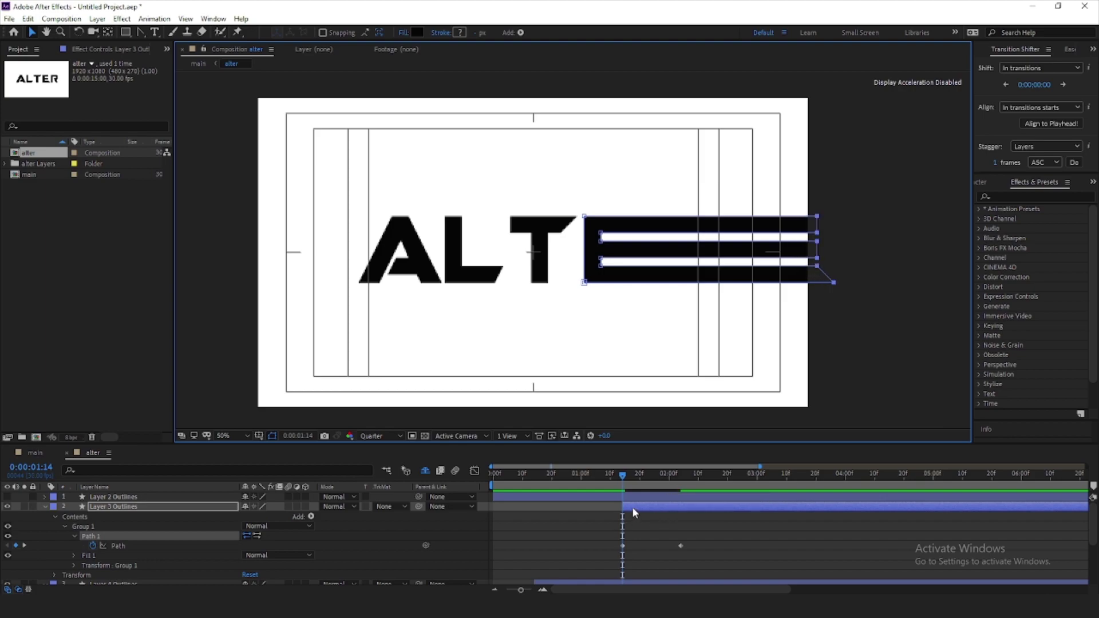
pyautogui.click(632, 507)
pyautogui.press('p')
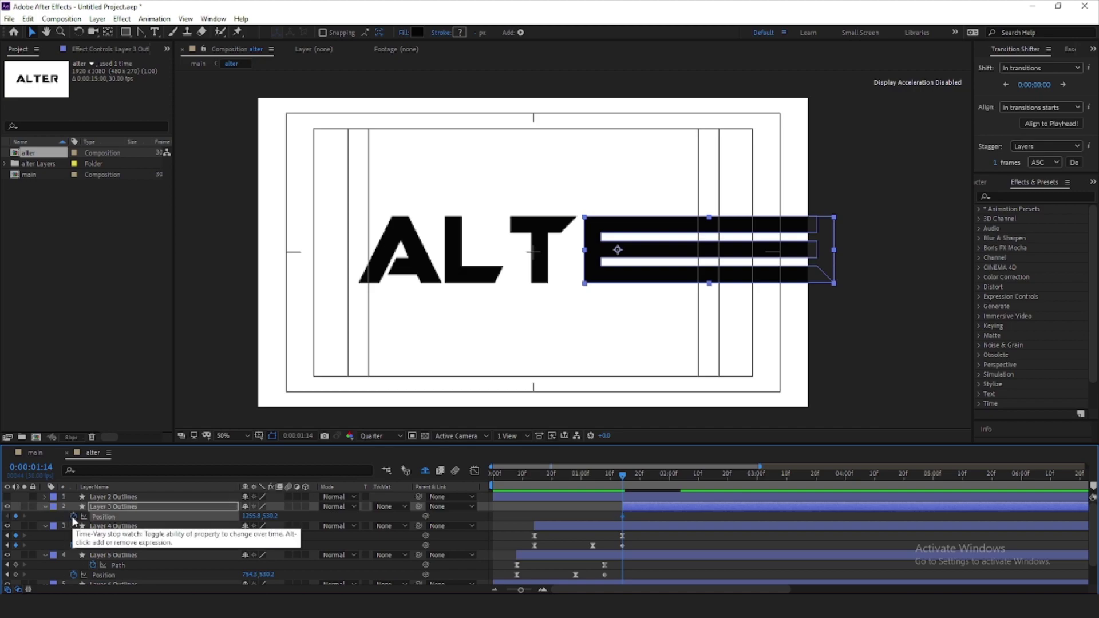
# Push the E off to the right with Position X 1792.8 at 1:14.
pyautogui.press('u')
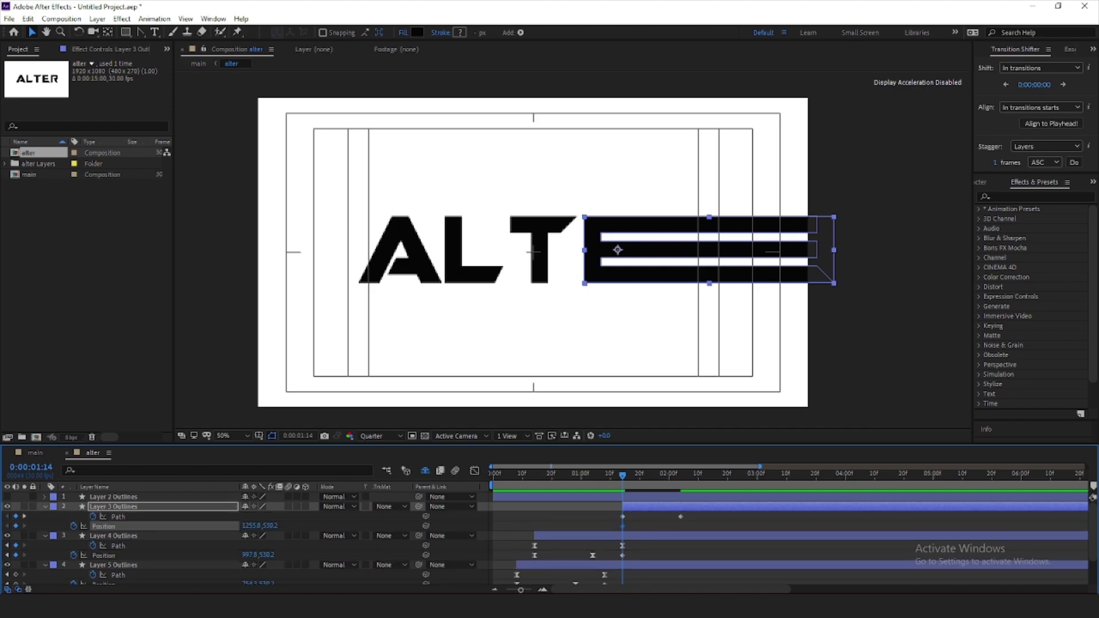
pyautogui.moveTo(623, 526); pyautogui.dragTo(680, 527)
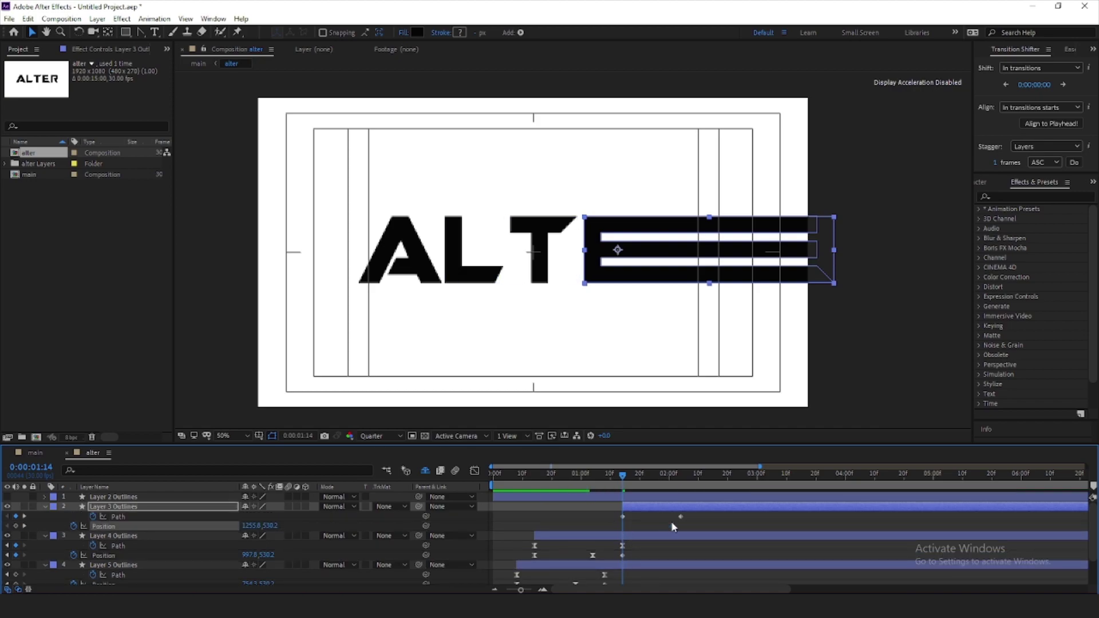
pyautogui.moveTo(249, 525); pyautogui.dragTo(703, 521)
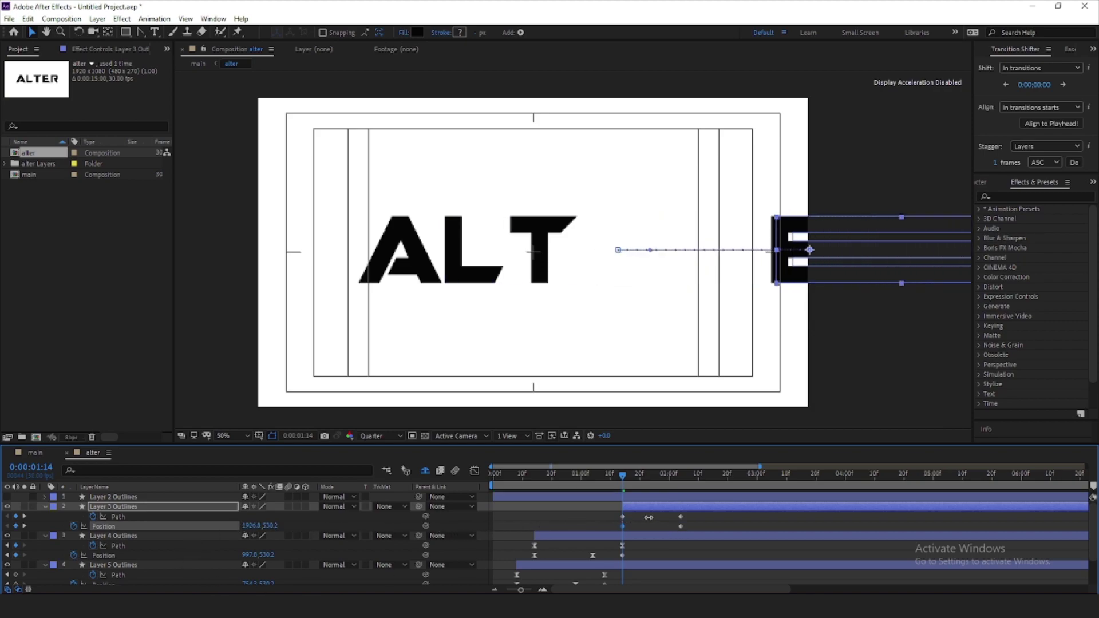
pyautogui.click(700, 517)
pyautogui.moveTo(624, 475); pyautogui.dragTo(676, 475)
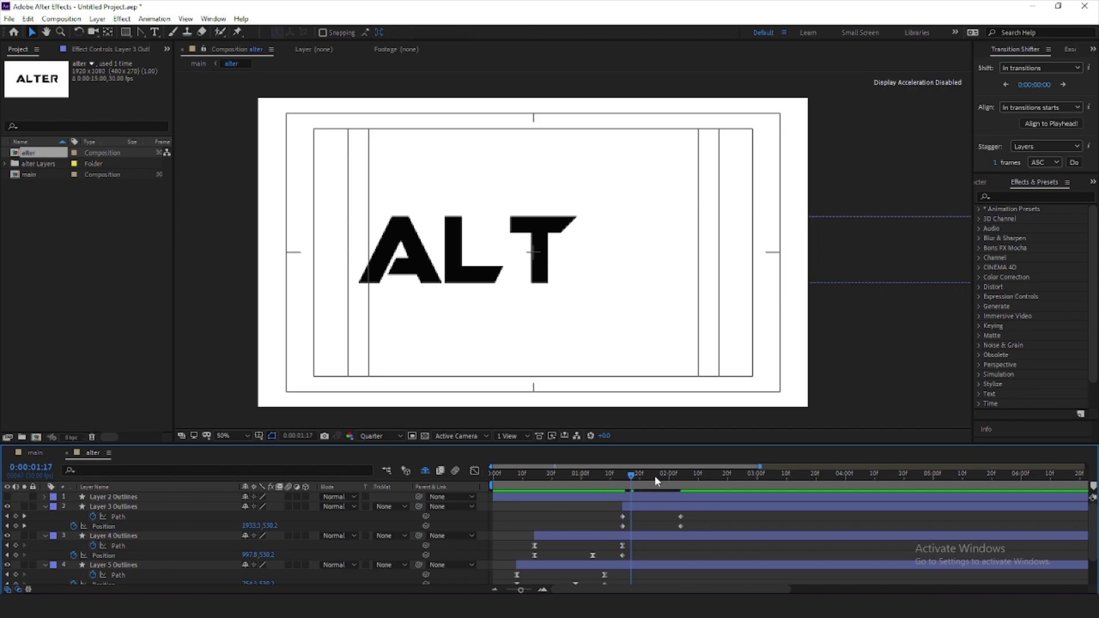
# Move the E's landing Position keyframe to 2:14.
pyautogui.press('pagedown')
pyautogui.press('pagedown')
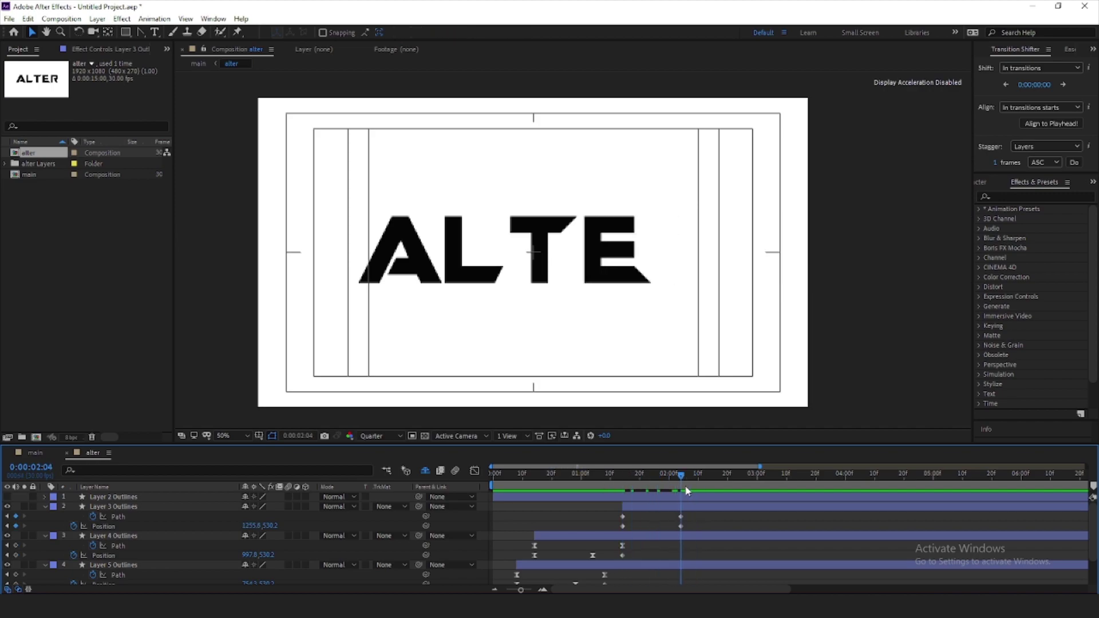
pyautogui.hotkey('shift', 'pagedown')
pyautogui.click(649, 527)
pyautogui.moveTo(680, 525); pyautogui.dragTo(710, 526)
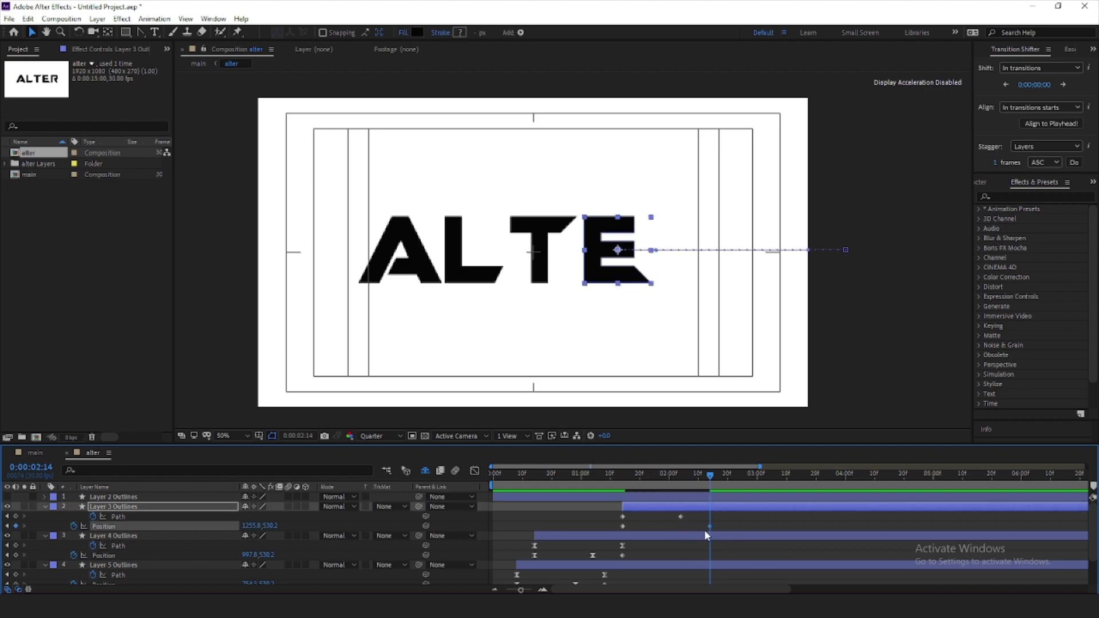
# At 2:04, nudge the E left to 1241.5, 530.2 for the overshoot and select its keyframes.
pyautogui.click(692, 484)
pyautogui.press('pageup')
pyautogui.press('pageup')
pyautogui.press('pageup')
pyautogui.hotkey('shift', 'Left')
pyautogui.hotkey('shift', 'Left')
pyautogui.hotkey('shift', 'Left')
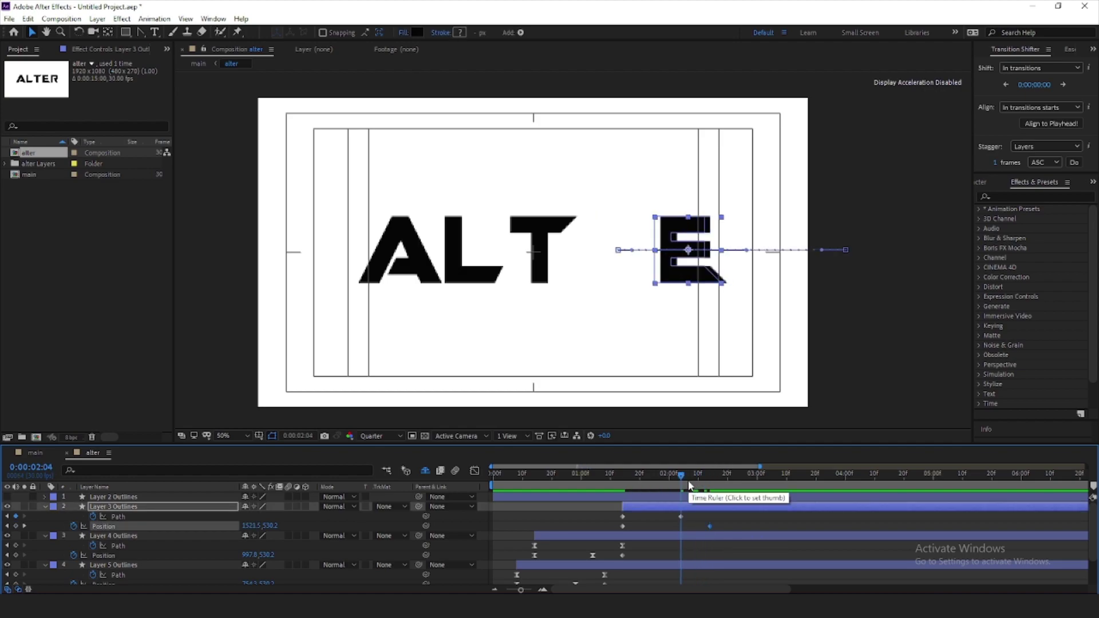
pyautogui.hotkey('shift', 'Left')
pyautogui.hotkey('shift', 'Left')
pyautogui.hotkey('shift', 'Left')
pyautogui.hotkey('shift', 'Left')
pyautogui.hotkey('shift', 'Left')
pyautogui.hotkey('shift', 'Left')
pyautogui.hotkey('shift', 'Left')
pyautogui.hotkey('shift', 'Left')
pyautogui.hotkey('shift', 'Left')
pyautogui.hotkey('shift', 'Left')
pyautogui.hotkey('shift', 'Left')
pyautogui.hotkey('shift', 'Left')
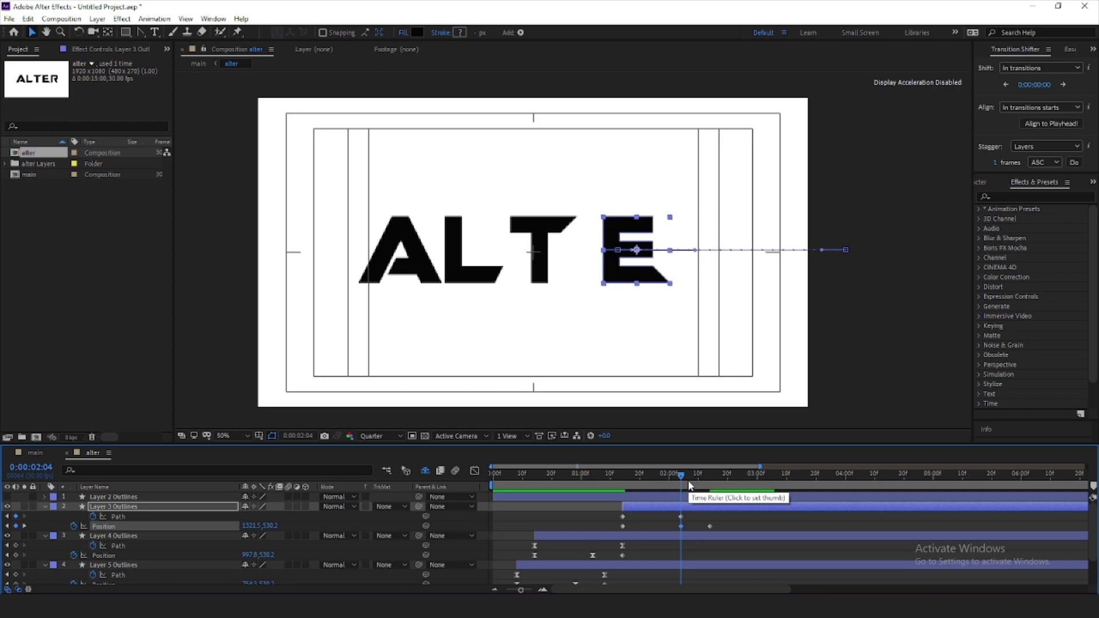
pyautogui.hotkey('shift', 'Left')
pyautogui.hotkey('shift', 'Left')
pyautogui.hotkey('shift', 'Left')
pyautogui.hotkey('shift', 'Left')
pyautogui.hotkey('shift', 'Left')
pyautogui.hotkey('shift', 'Left')
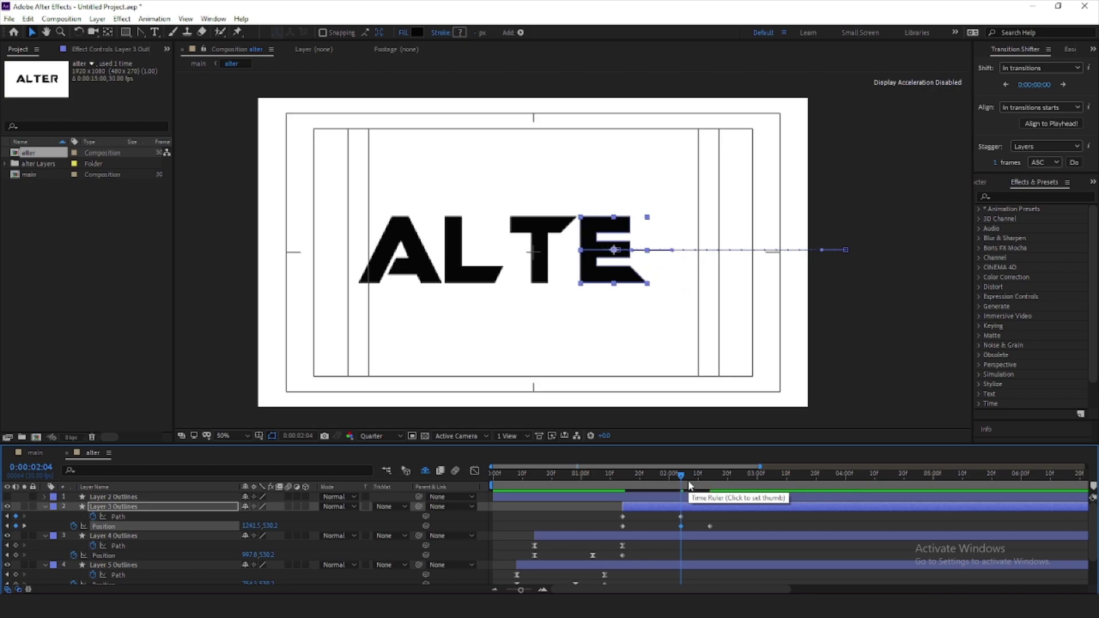
pyautogui.moveTo(686, 533); pyautogui.dragTo(620, 515)
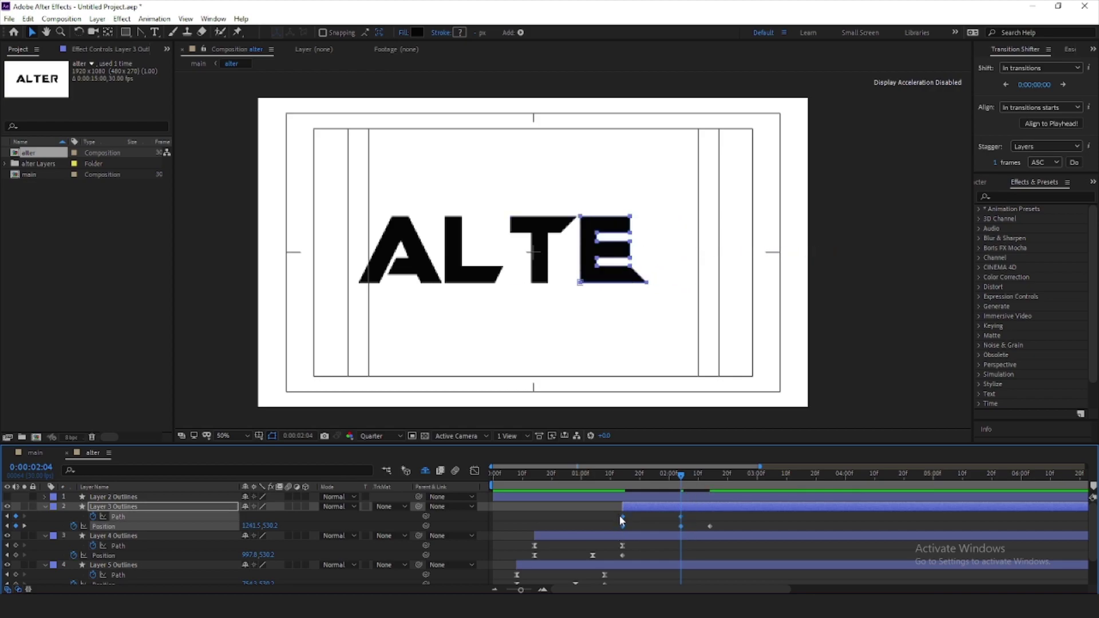
# Apply Easy Ease In to the E's selected Path and Position keyframes.
pyautogui.rightClick(620, 517)
pyautogui.moveTo(674, 509)
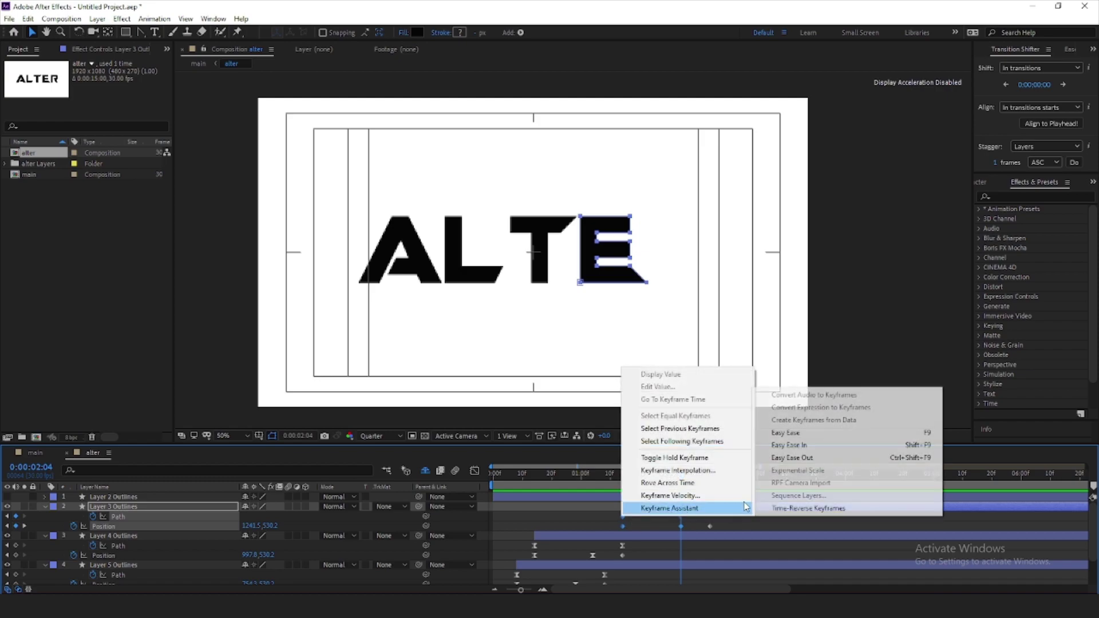
pyautogui.click(794, 433)
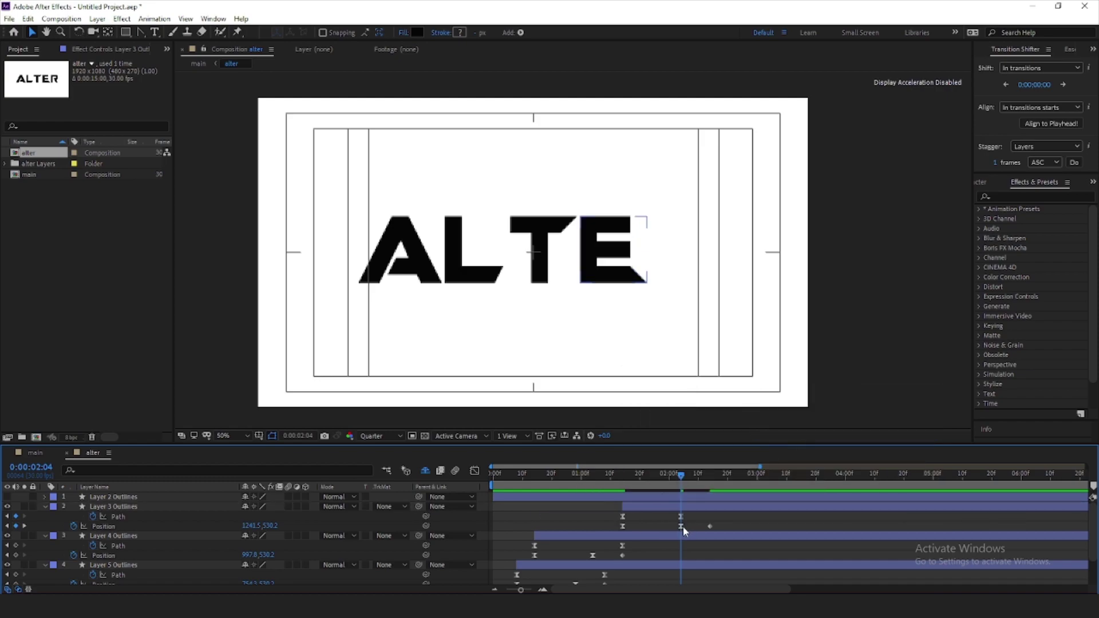
# Select the E's 2:04 position keyframe and adjust its motion path curve with the Pen tool.
pyautogui.click(681, 526)
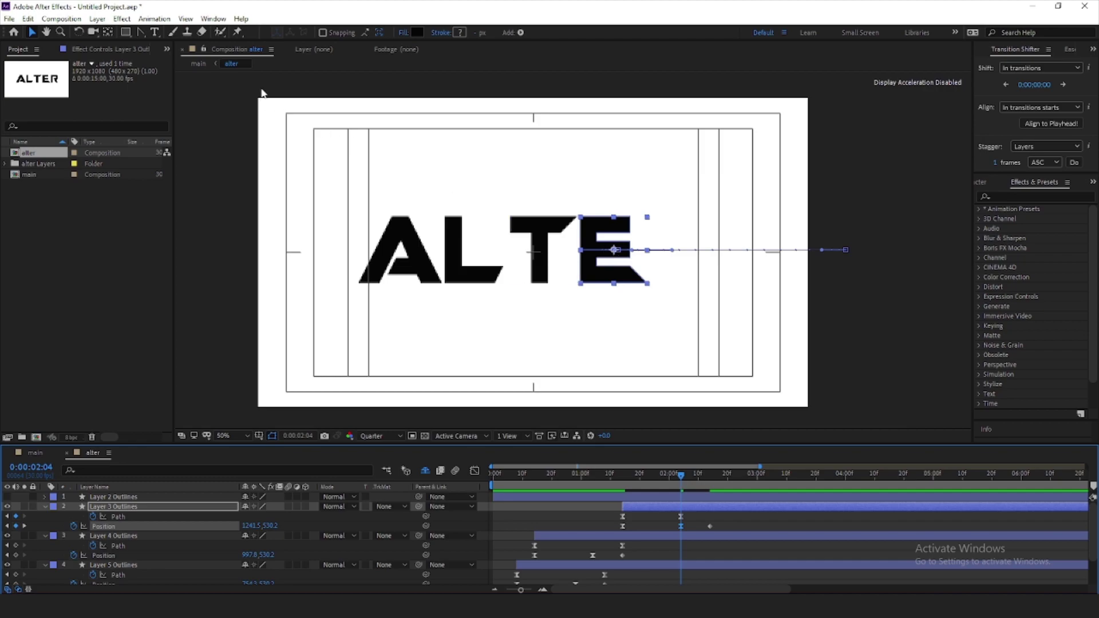
pyautogui.click(142, 32)
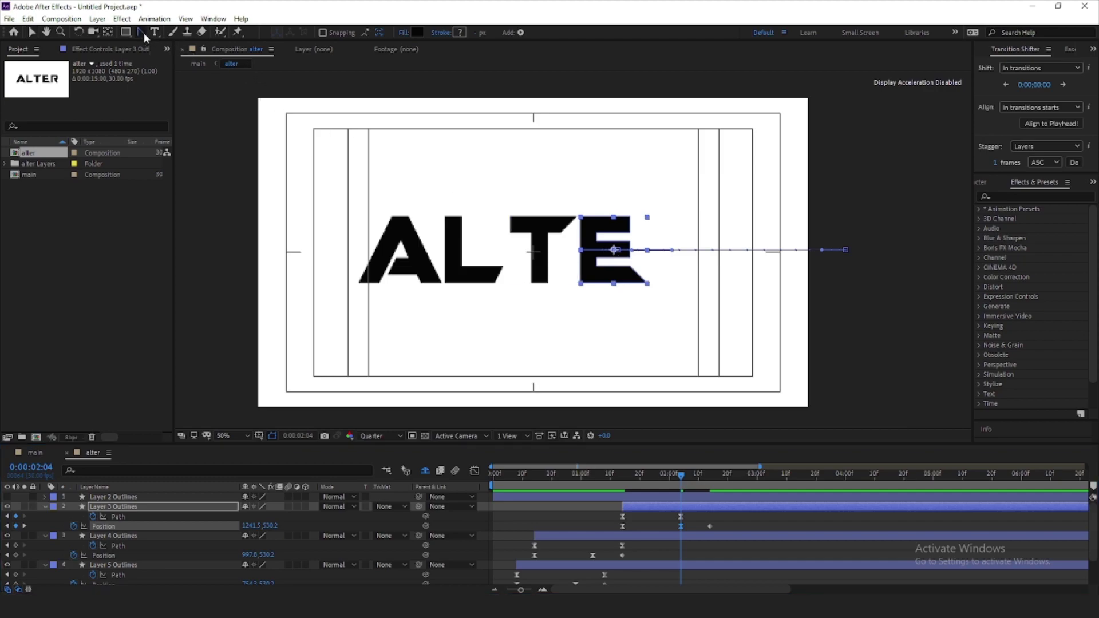
pyautogui.click(648, 255)
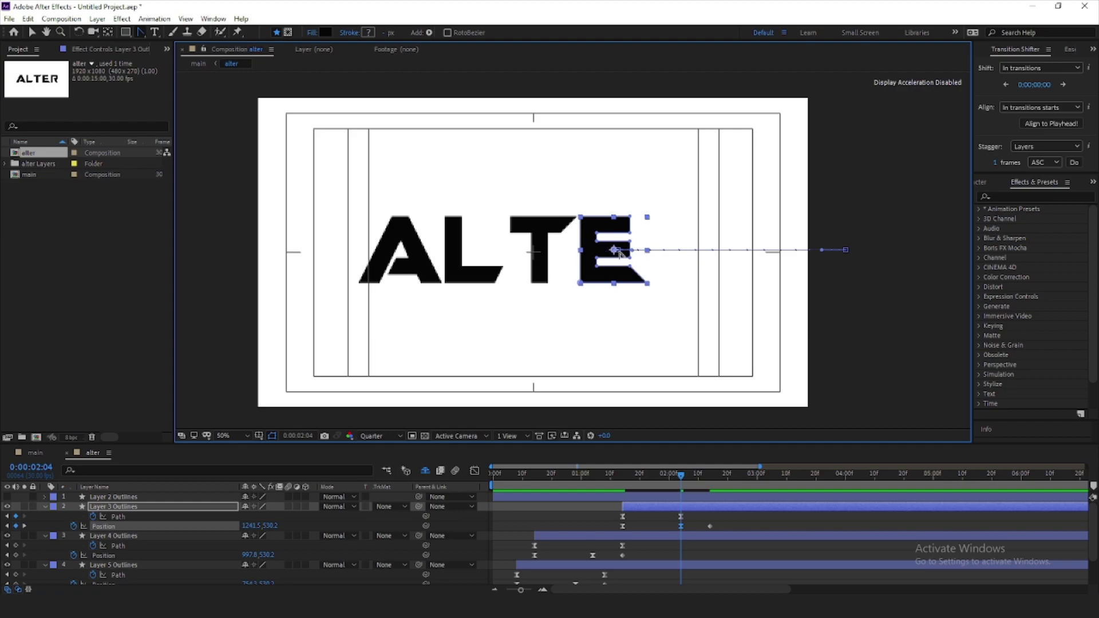
# Retime the E's animation by shifting its Path keyframe and layer bar, previewing the result.
pyautogui.scroll(2, 651, 255)
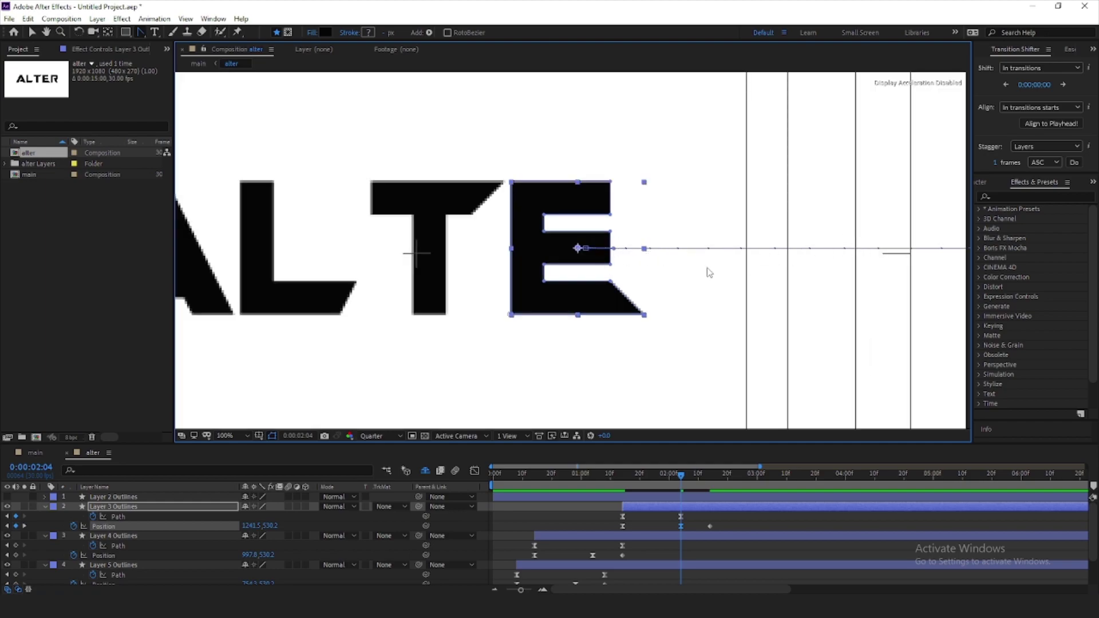
pyautogui.scroll(-2, 587, 252)
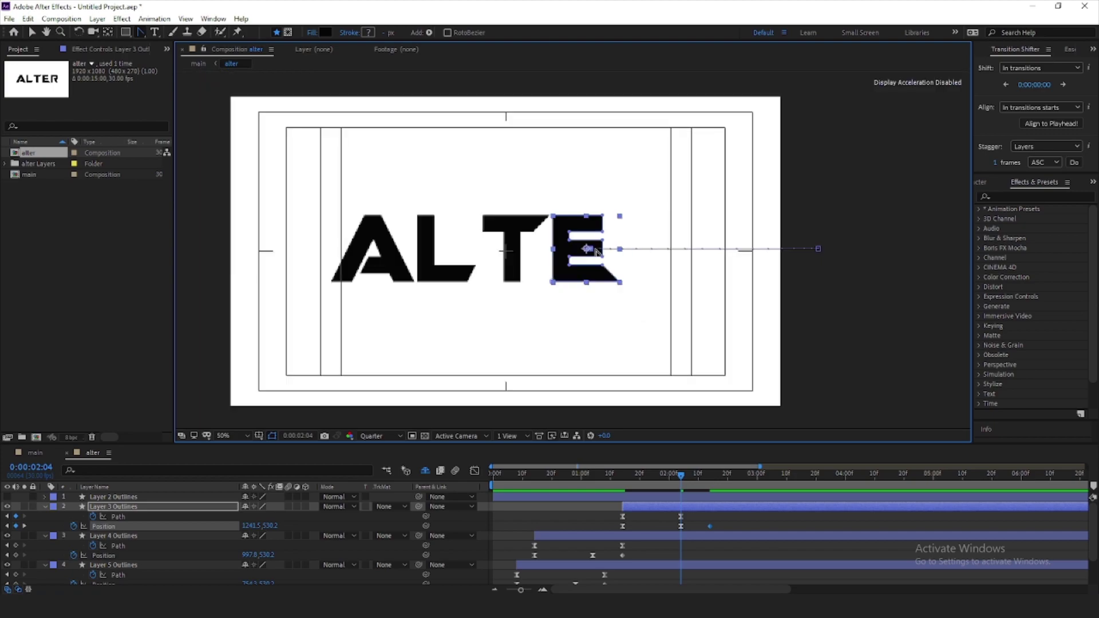
pyautogui.scroll(-2, 587, 252)
pyautogui.moveTo(681, 481)
pyautogui.mouseDown()
pyautogui.moveTo(607, 481)
pyautogui.moveTo(616, 511)
pyautogui.moveTo(603, 506)
pyautogui.mouseUp()
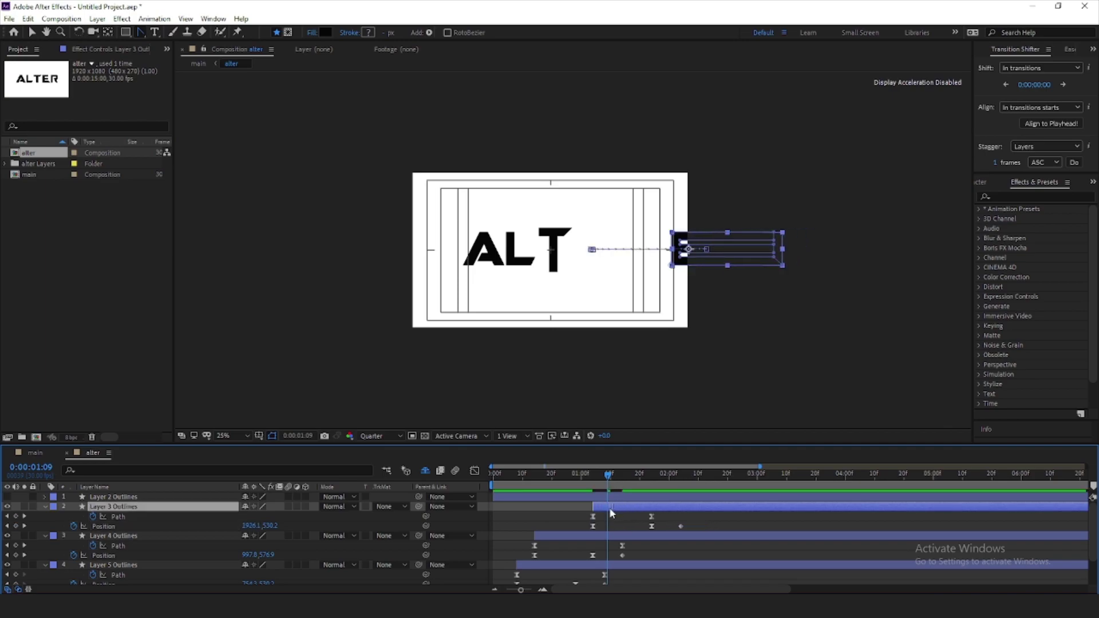
pyautogui.press('space')
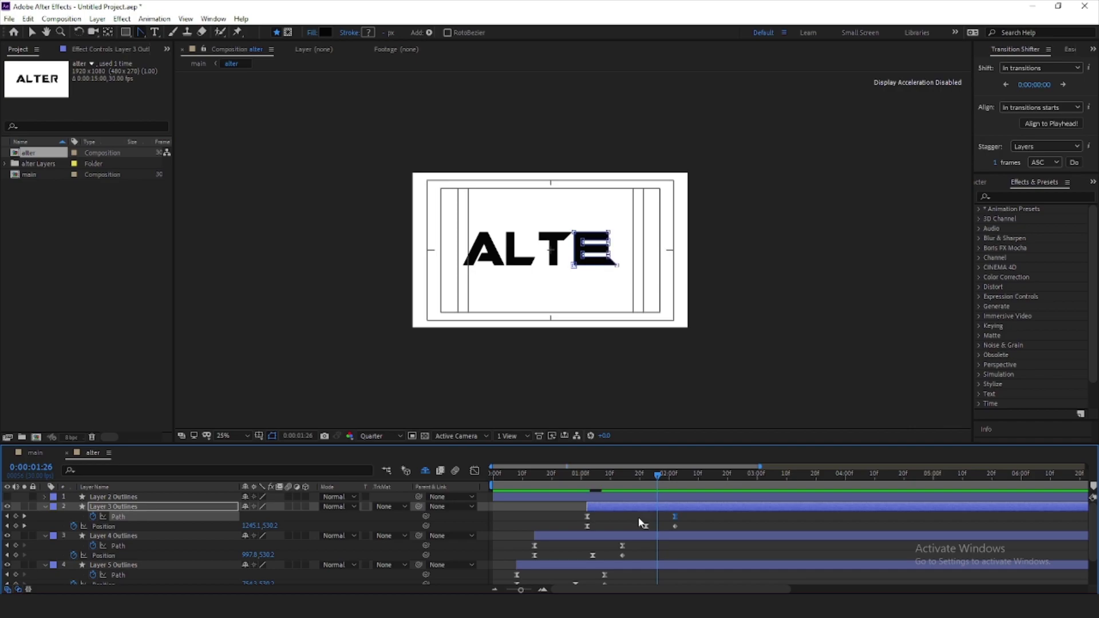
pyautogui.moveTo(646, 516); pyautogui.dragTo(674, 517)
pyautogui.moveTo(640, 478)
pyautogui.mouseDown()
pyautogui.moveTo(608, 481)
pyautogui.moveTo(579, 512)
pyautogui.mouseUp()
# Preview the letters from 15 frames and make Layer 2 Outlines (the R) start at 1:19.
pyautogui.press('space')
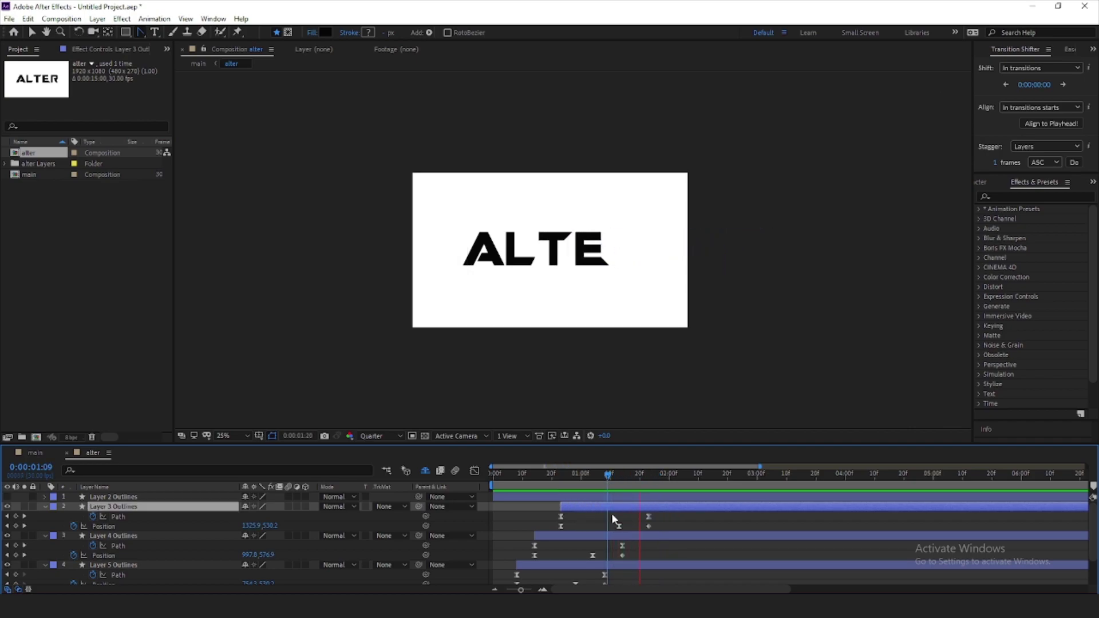
pyautogui.moveTo(599, 473); pyautogui.dragTo(538, 476)
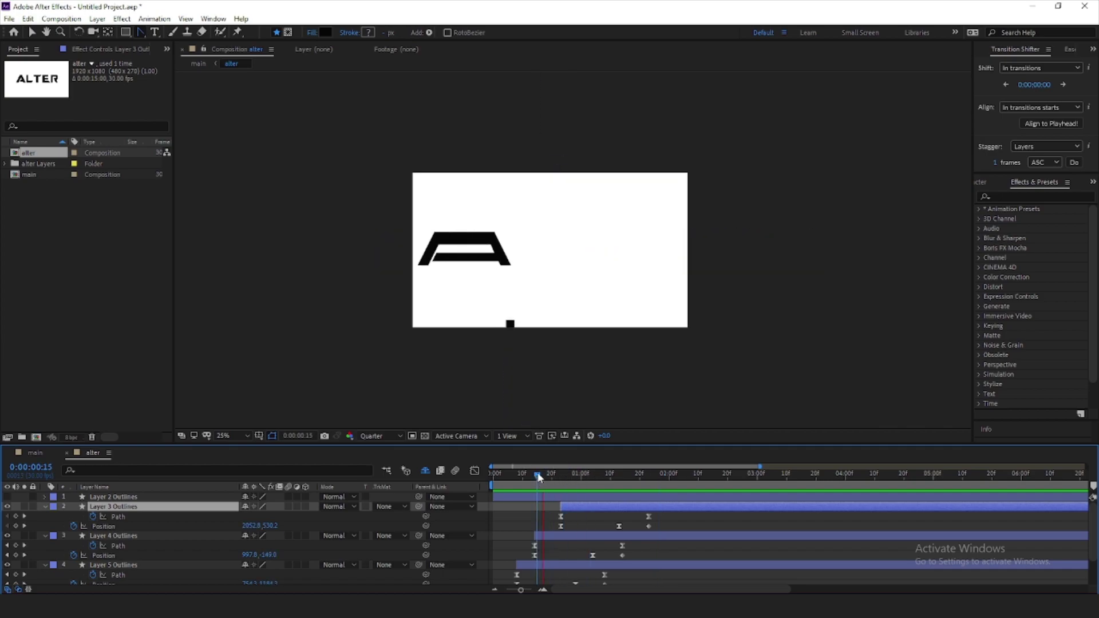
pyautogui.press('space')
pyautogui.press('space')
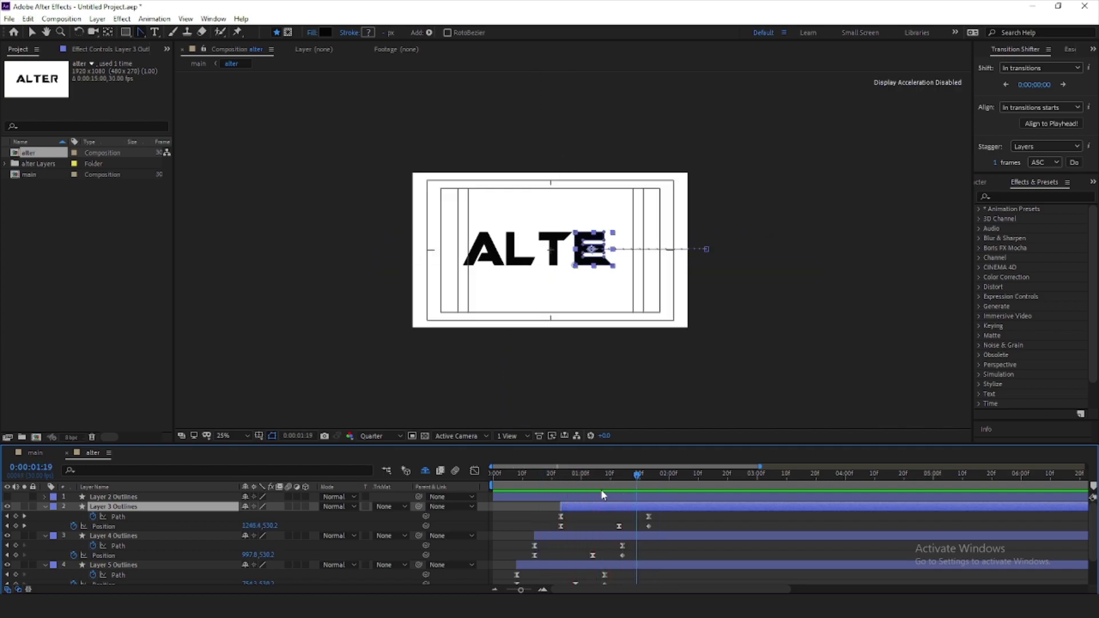
pyautogui.moveTo(593, 500); pyautogui.dragTo(736, 497)
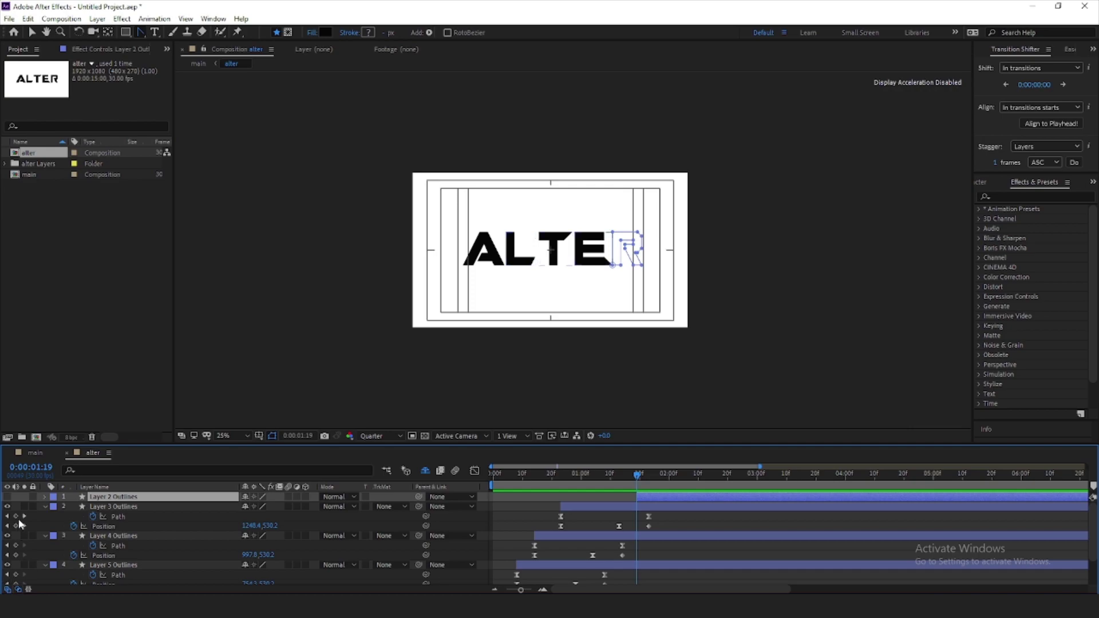
# Set Path keyframes on the R's Layer 2 > Contents > Group 1 > Path 1 at 1:19 and 2:09.
pyautogui.click(45, 497)
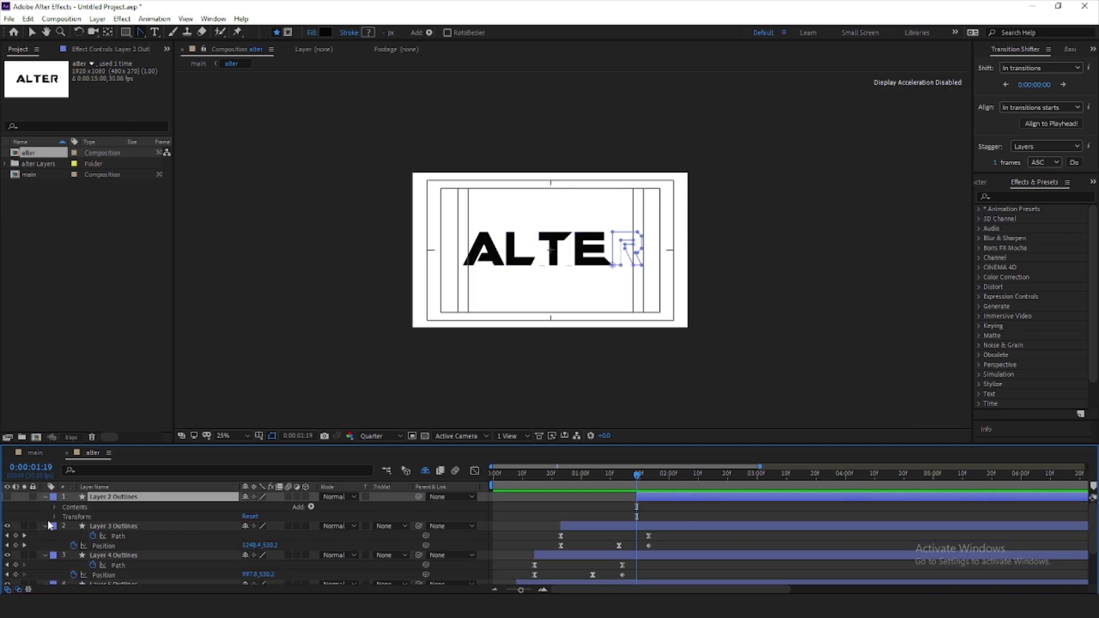
pyautogui.click(7, 497)
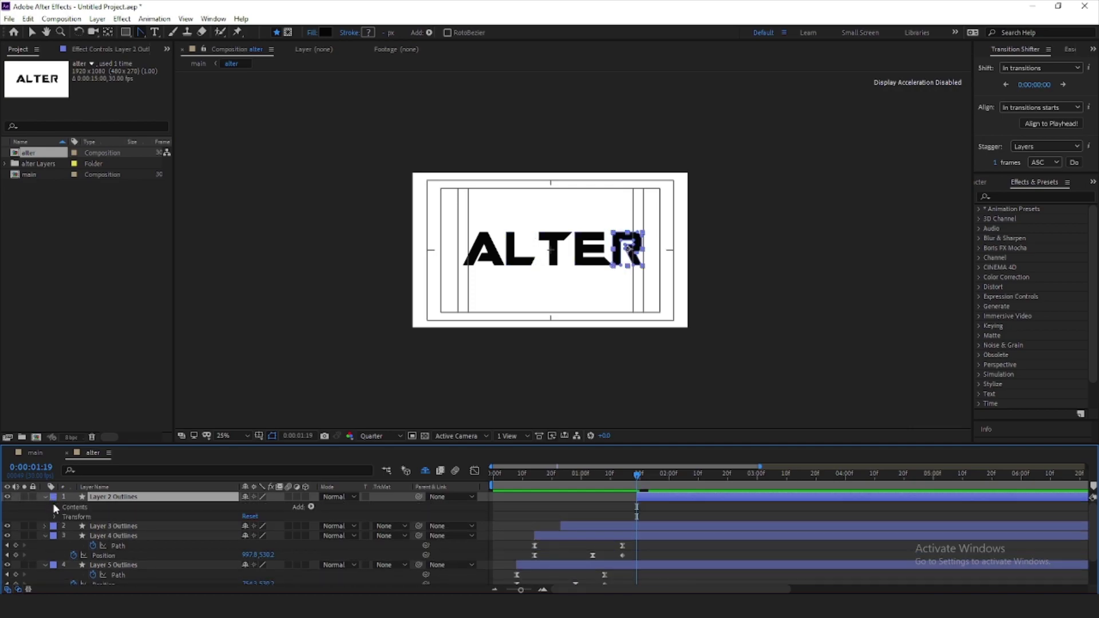
pyautogui.click(54, 507)
pyautogui.click(66, 517)
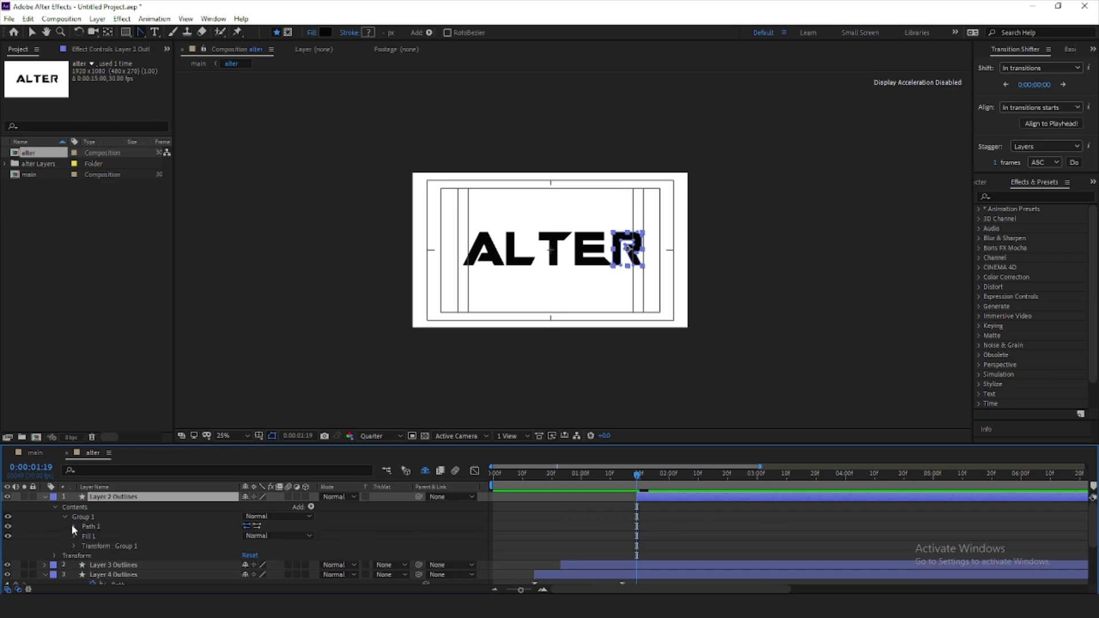
pyautogui.click(73, 527)
pyautogui.click(93, 536)
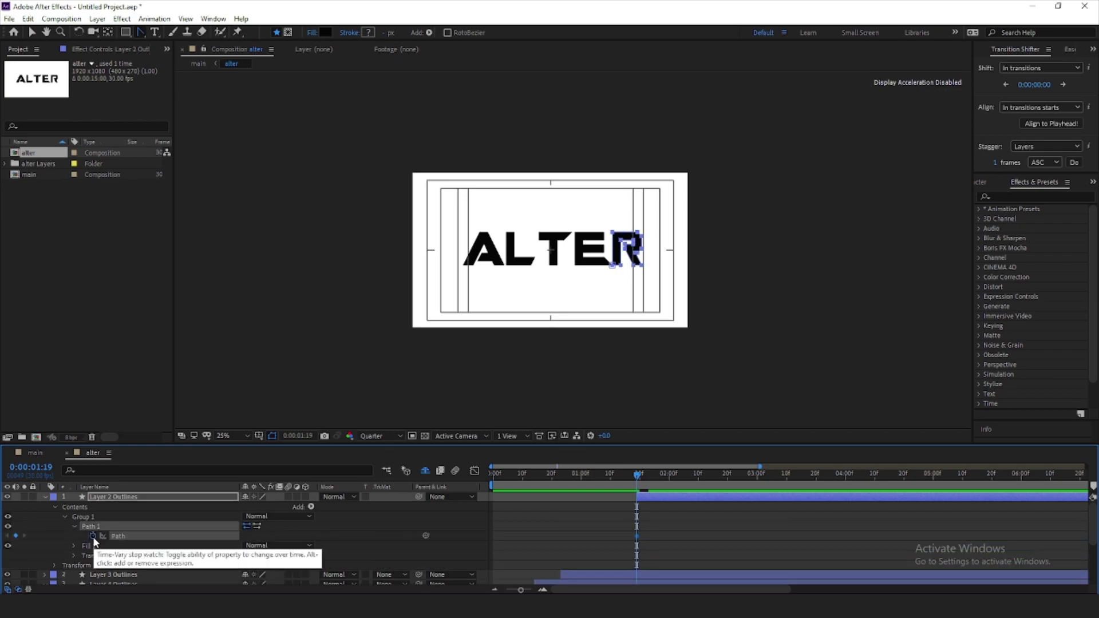
pyautogui.hotkey('shift', 'pagedown')
pyautogui.hotkey('shift', 'pagedown')
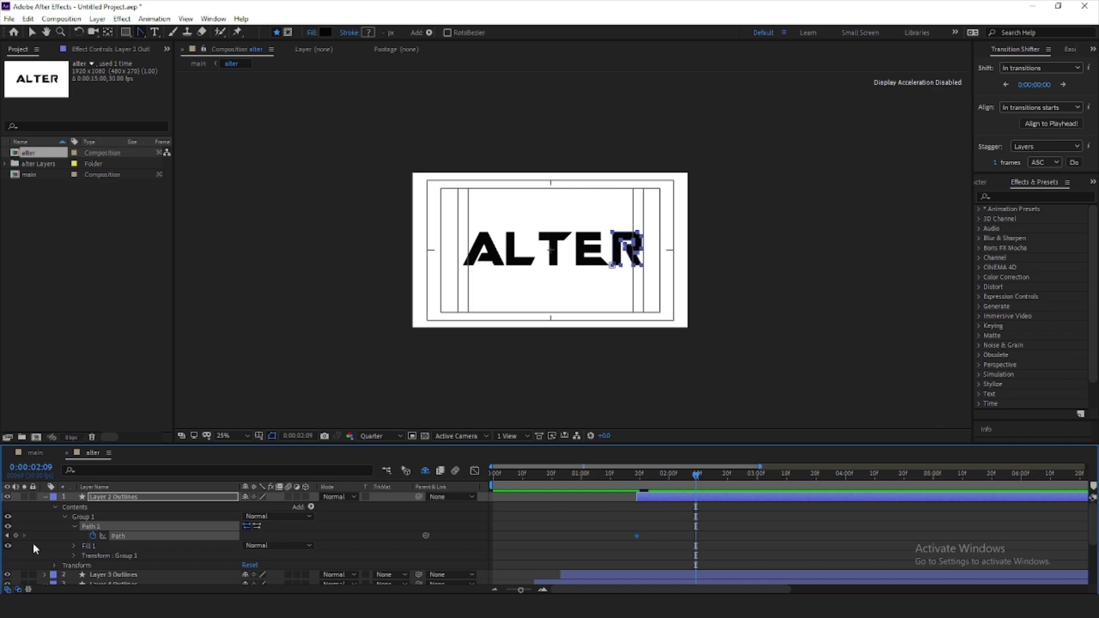
pyautogui.click(16, 536)
pyautogui.moveTo(666, 475); pyautogui.dragTo(640, 483)
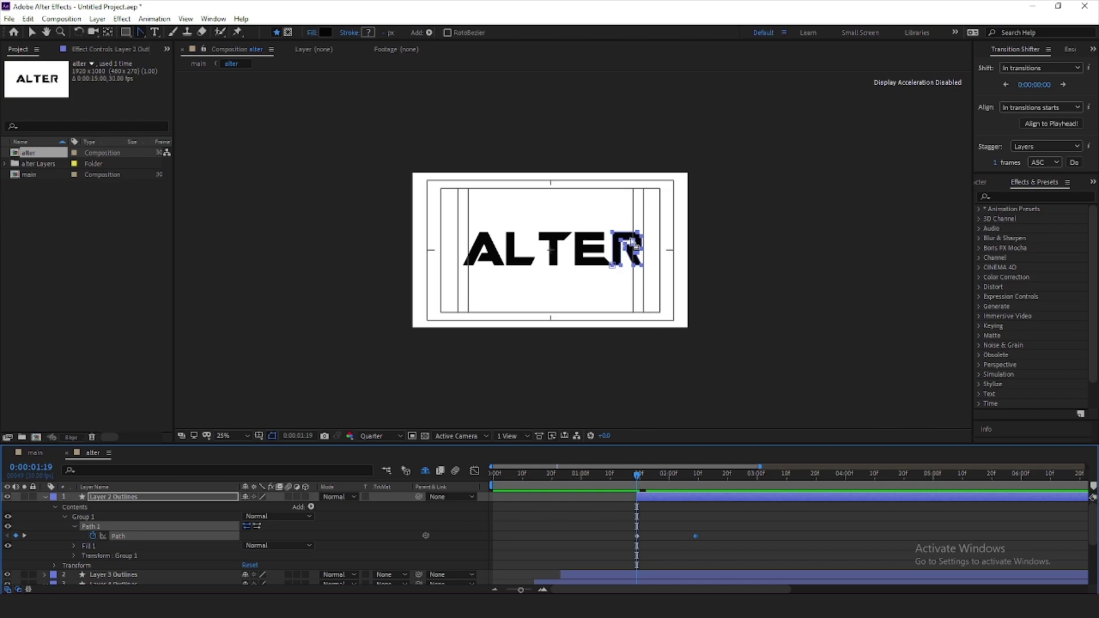
# At 1:19, select the R's lower points and push them far downward with Shift+Down.
pyautogui.scroll(1, 687, 238)
pyautogui.scroll(1, 681, 235)
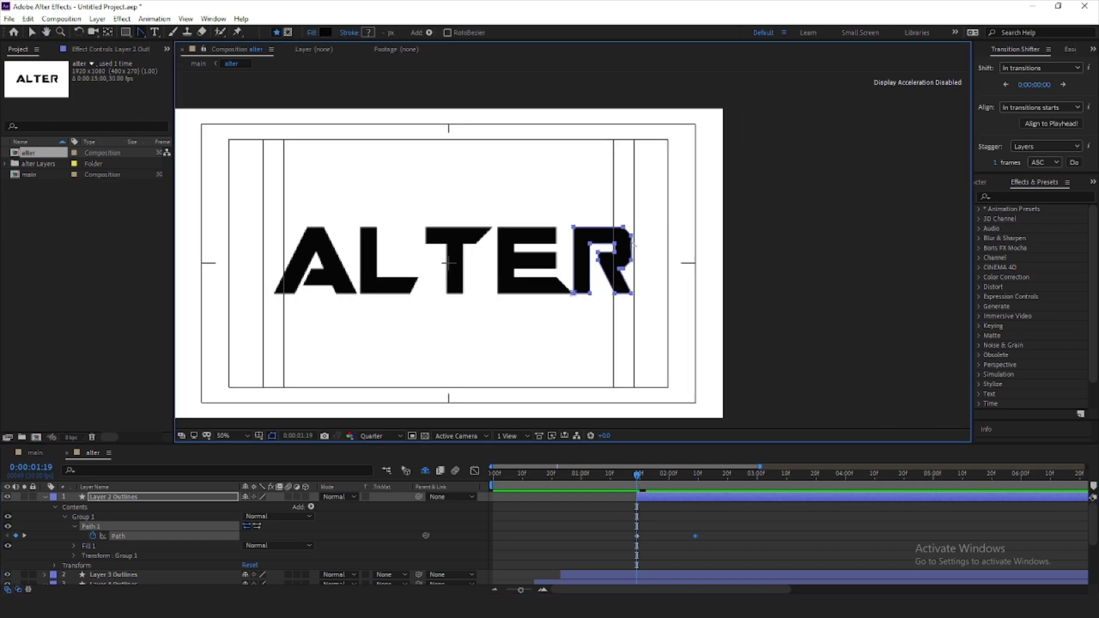
pyautogui.moveTo(656, 252); pyautogui.dragTo(569, 300)
pyautogui.scroll(2, 615, 248)
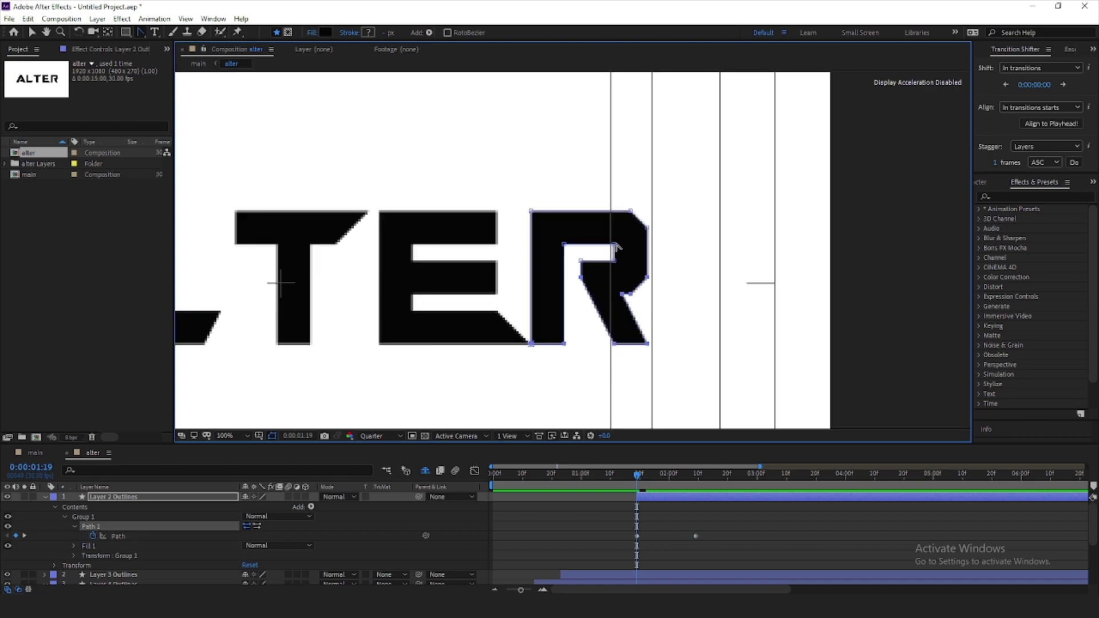
pyautogui.moveTo(687, 262); pyautogui.dragTo(515, 365)
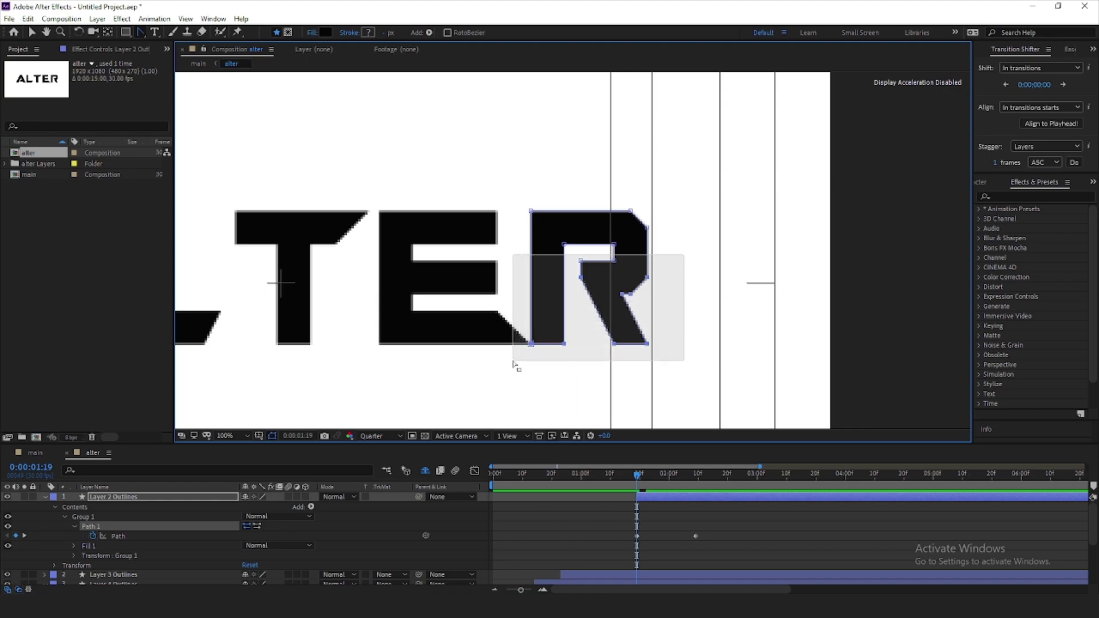
pyautogui.scroll(-2, 601, 312)
pyautogui.scroll(-2, 652, 312)
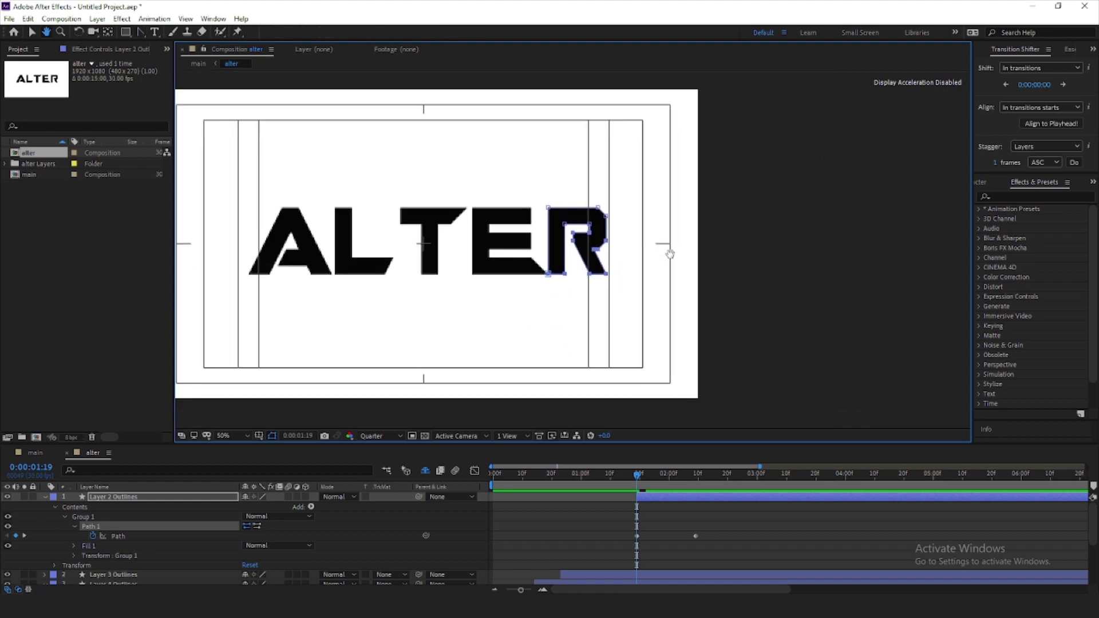
pyautogui.hotkey('shift', 'Down')
pyautogui.hotkey('shift', 'Down')
pyautogui.hotkey('shift', 'Down')
pyautogui.hotkey('shift', 'Down')
pyautogui.hotkey('shift', 'Down')
pyautogui.hotkey('shift', 'Down')
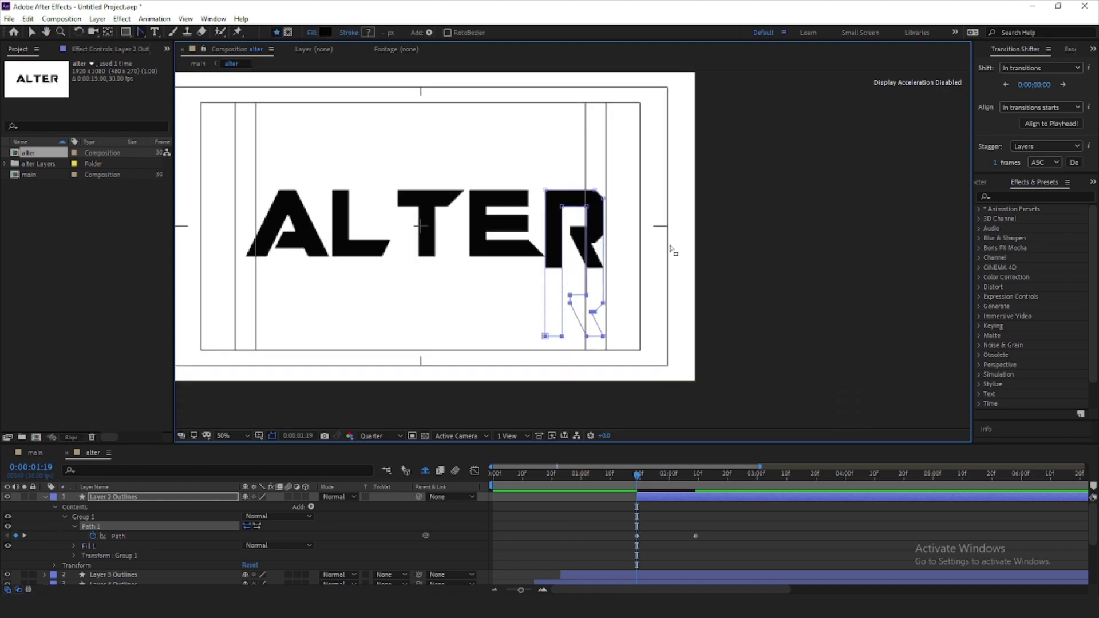
pyautogui.hotkey('shift', 'Down')
pyautogui.hotkey('shift', 'Down')
pyautogui.hotkey('shift', 'Down')
pyautogui.hotkey('shift', 'Down')
pyautogui.hotkey('shift', 'Down')
pyautogui.hotkey('shift', 'Down')
pyautogui.hotkey('shift', 'Down')
pyautogui.hotkey('shift', 'Down')
pyautogui.hotkey('shift', 'Down')
pyautogui.hotkey('shift', 'Down')
pyautogui.hotkey('shift', 'Down')
pyautogui.hotkey('shift', 'Down')
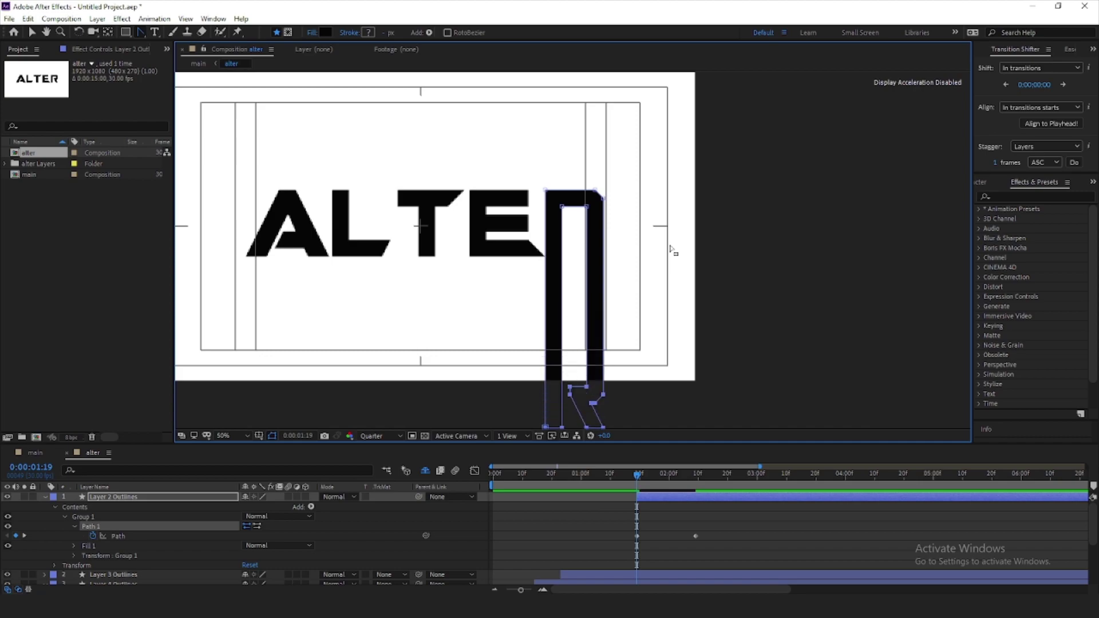
pyautogui.hotkey('shift', 'Down')
pyautogui.hotkey('shift', 'Down')
pyautogui.press(',')
pyautogui.press(',')
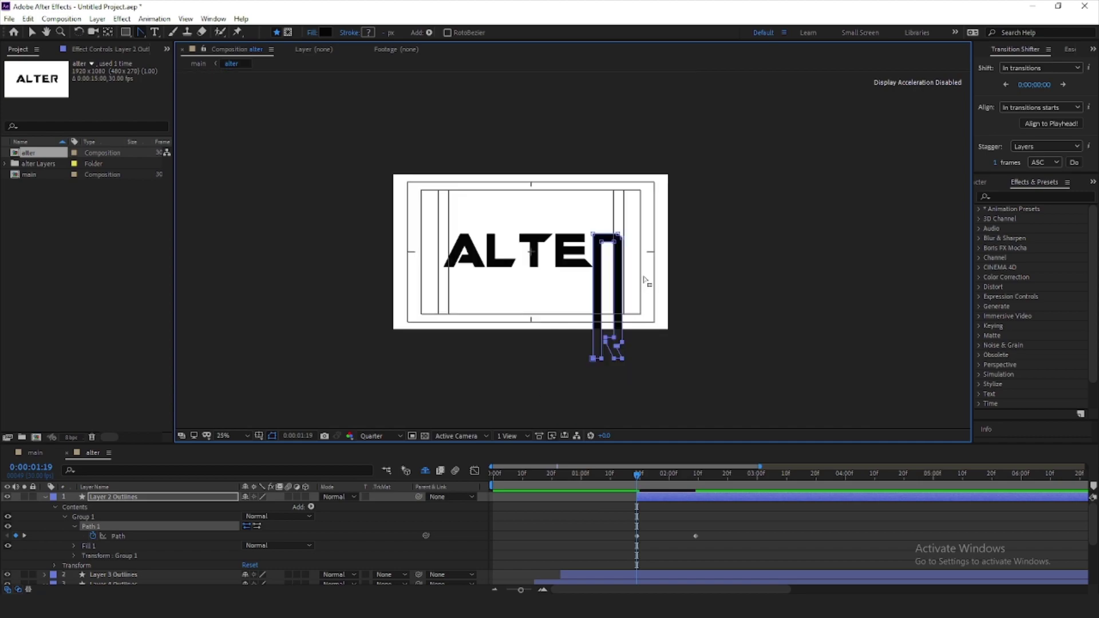
# Add Position keyframes so the R starts far below the frame and lands at 2:09.
pyautogui.click(99, 502)
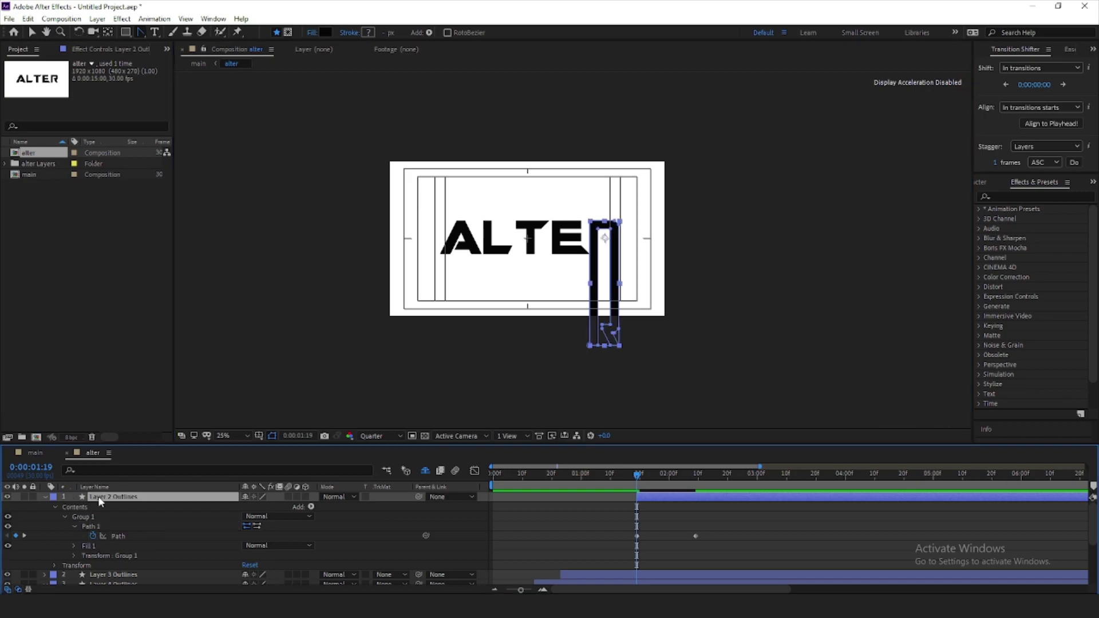
pyautogui.press('p')
pyautogui.click(73, 508)
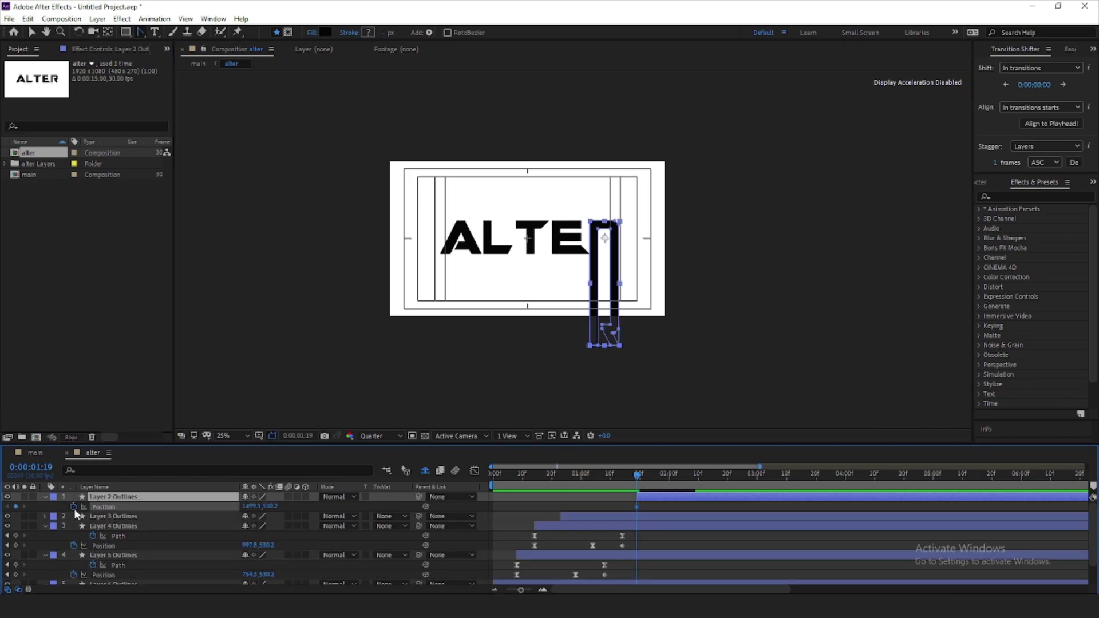
pyautogui.press('u')
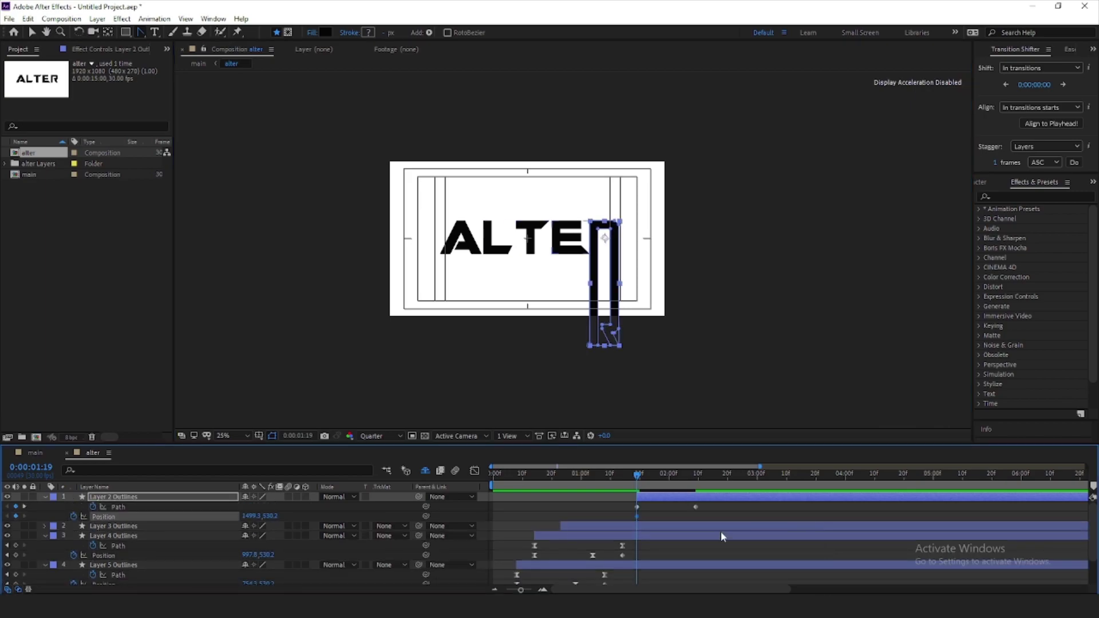
pyautogui.moveTo(636, 517); pyautogui.dragTo(695, 517)
pyautogui.hotkey('shift', 'Down')
pyautogui.hotkey('shift', 'Down')
pyautogui.hotkey('shift', 'Down')
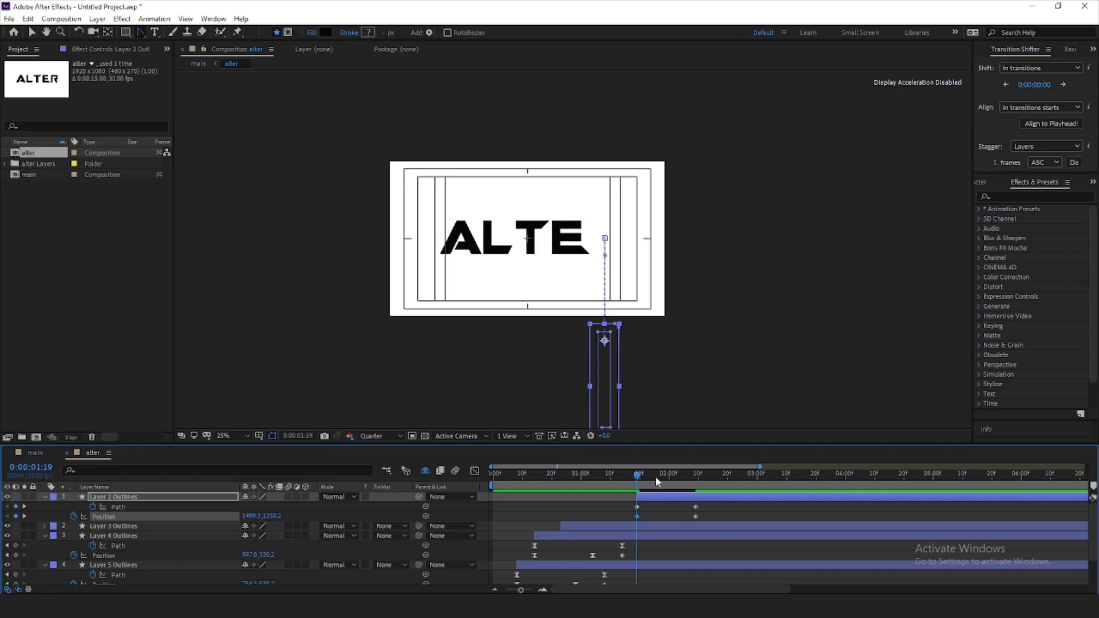
pyautogui.moveTo(655, 476); pyautogui.dragTo(702, 482)
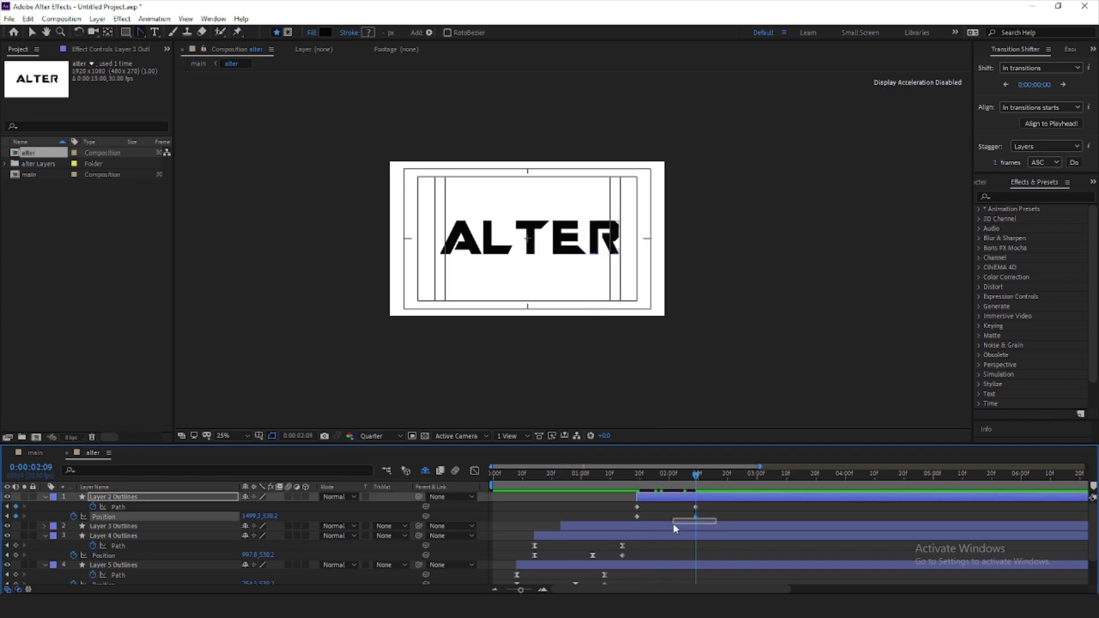
pyautogui.click(695, 517)
# Move the R's landing keyframe to 2:19 and raise the R at 2:09 for an overshoot bounce.
pyautogui.hotkey('shift', 'pagedown')
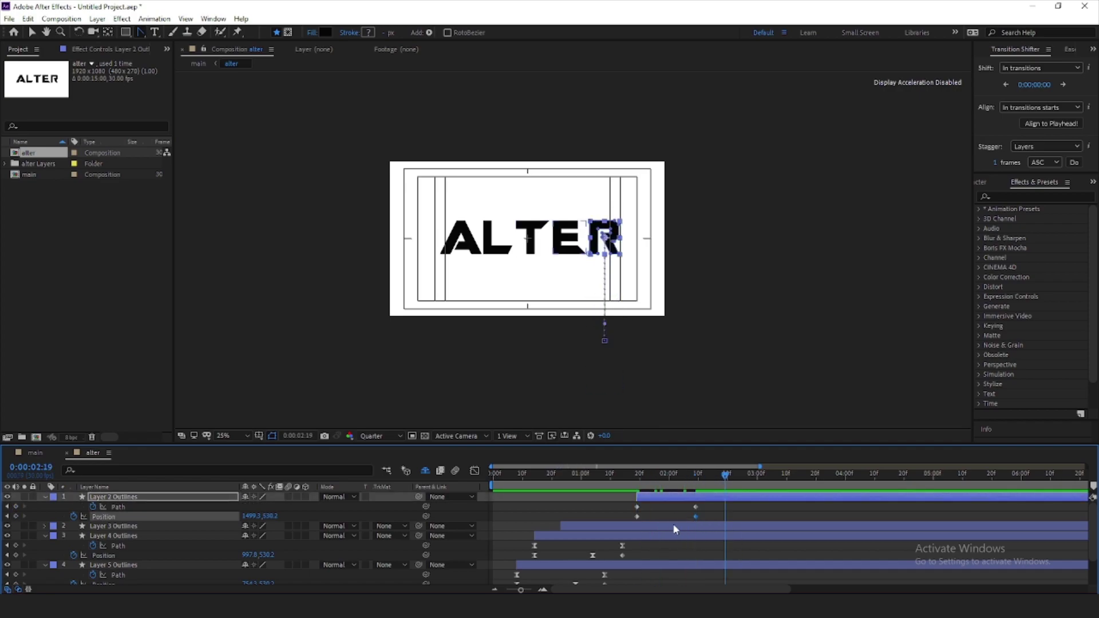
pyautogui.click(711, 517)
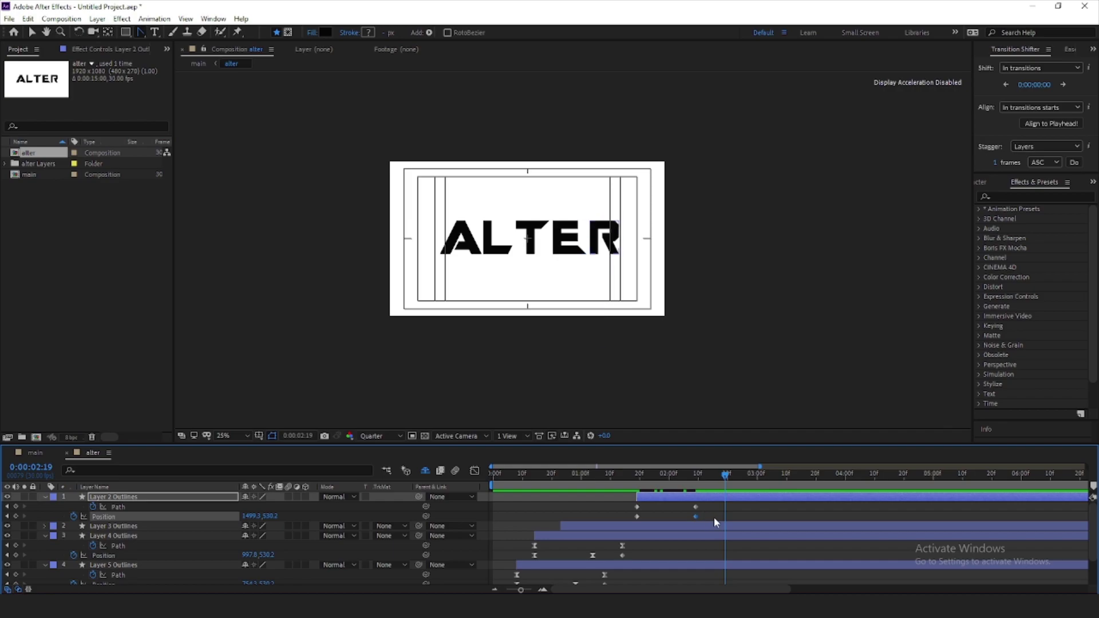
pyautogui.click(695, 516)
pyautogui.moveTo(695, 517); pyautogui.dragTo(725, 516)
pyautogui.click(698, 484)
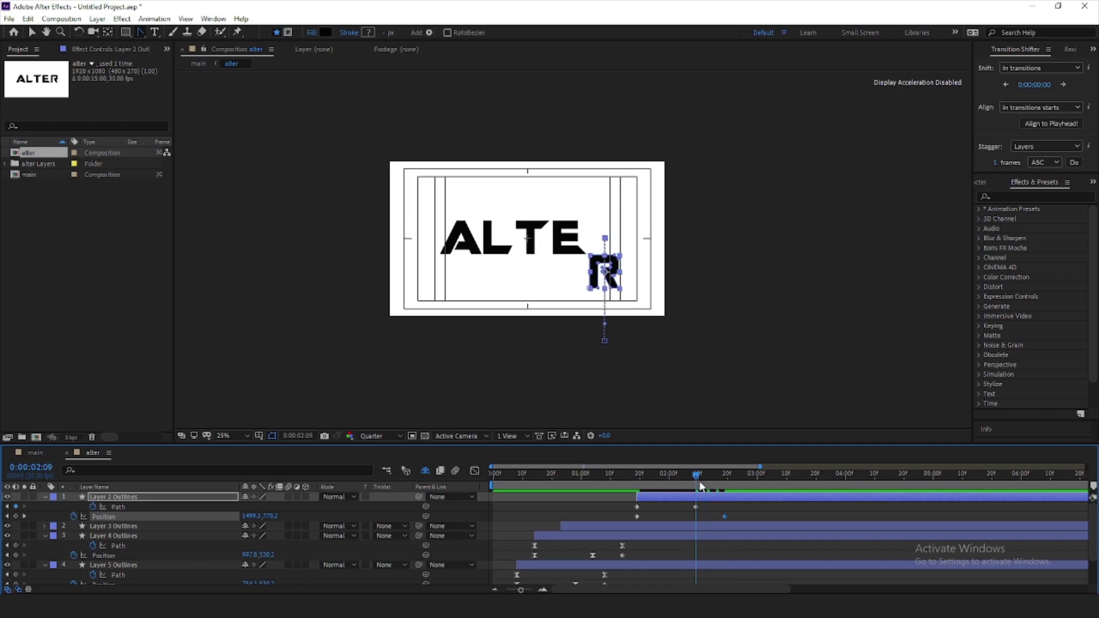
pyautogui.hotkey('shift', 'Up')
pyautogui.hotkey('shift', 'Up')
pyautogui.hotkey('shift', 'Up')
pyautogui.hotkey('shift', 'Up')
pyautogui.hotkey('shift', 'Up')
pyautogui.hotkey('shift', 'Up')
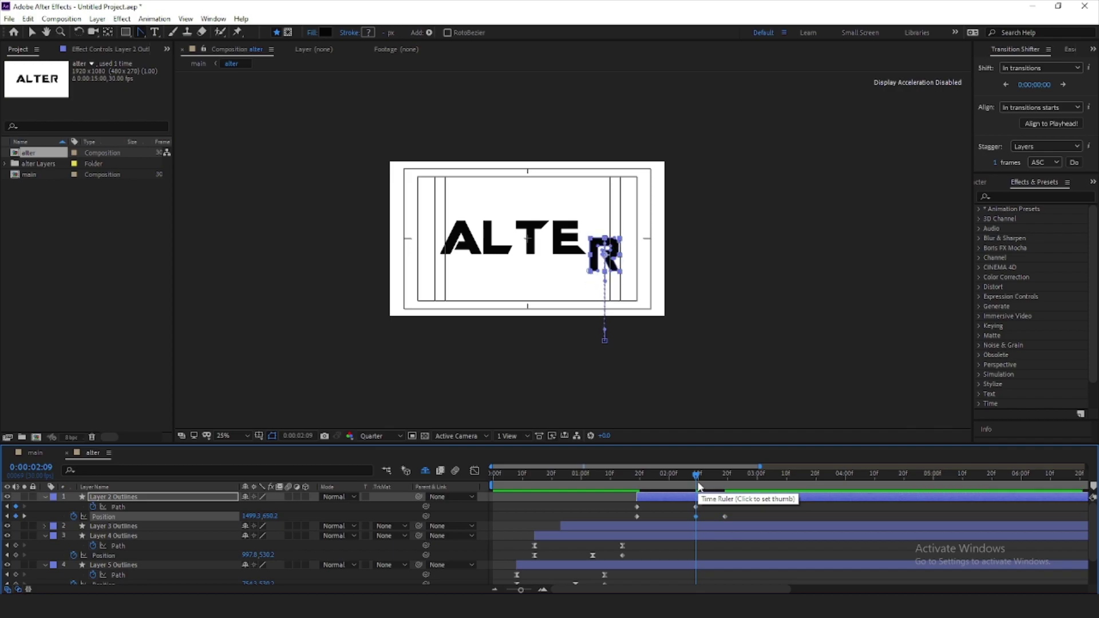
pyautogui.hotkey('shift', 'Up')
pyautogui.hotkey('shift', 'Up')
pyautogui.hotkey('shift', 'Up')
pyautogui.hotkey('shift', 'Up')
pyautogui.hotkey('shift', 'Up')
pyautogui.hotkey('shift', 'Up')
pyautogui.press('space')
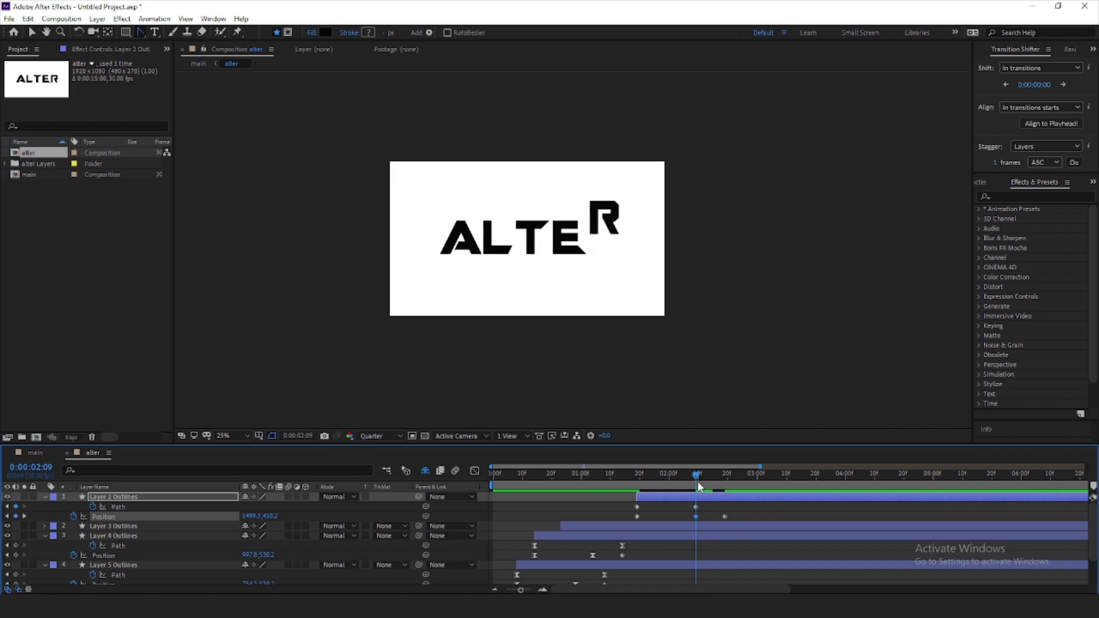
pyautogui.press('space')
pyautogui.press('space')
pyautogui.press('space')
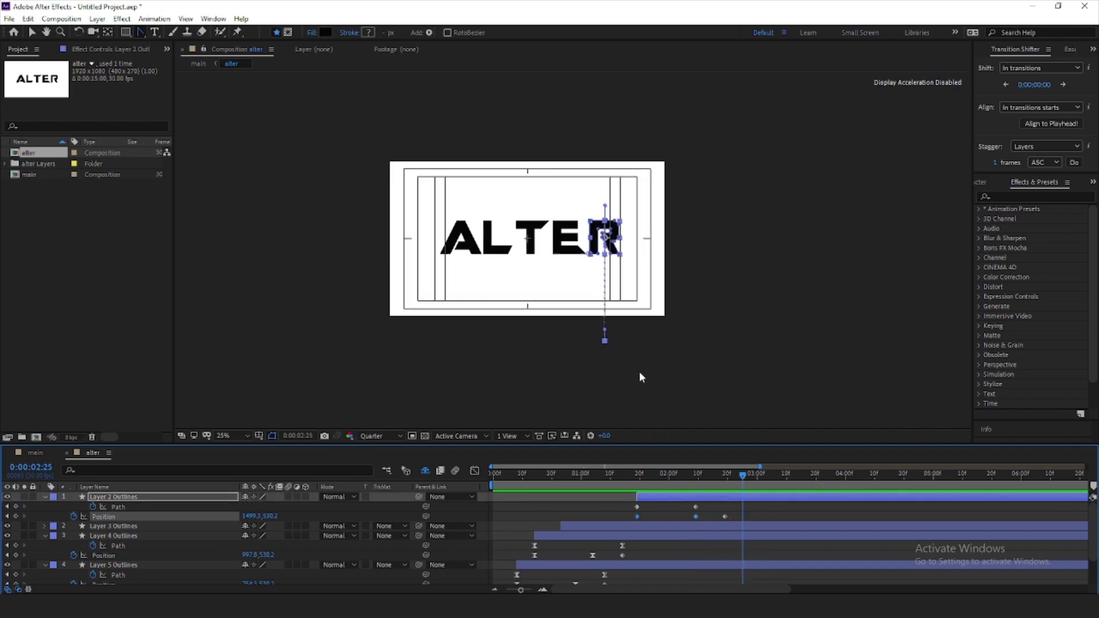
# Try reshaping the R's path at the current frame, then undo the new path keyframe.
pyautogui.scroll(2, 593, 235)
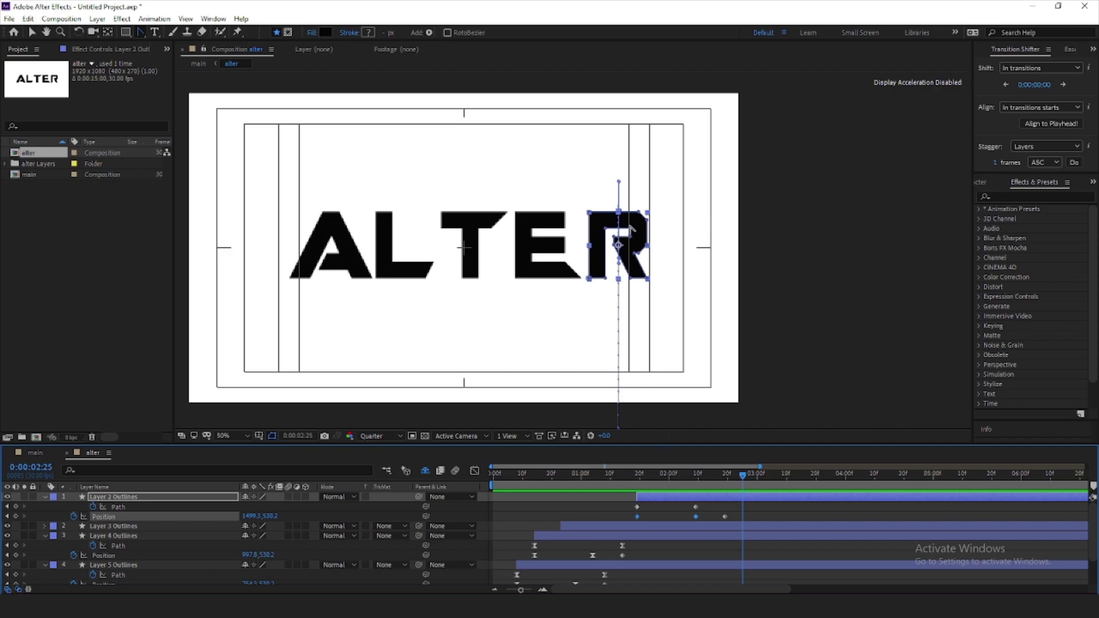
pyautogui.moveTo(619, 246); pyautogui.dragTo(628, 236)
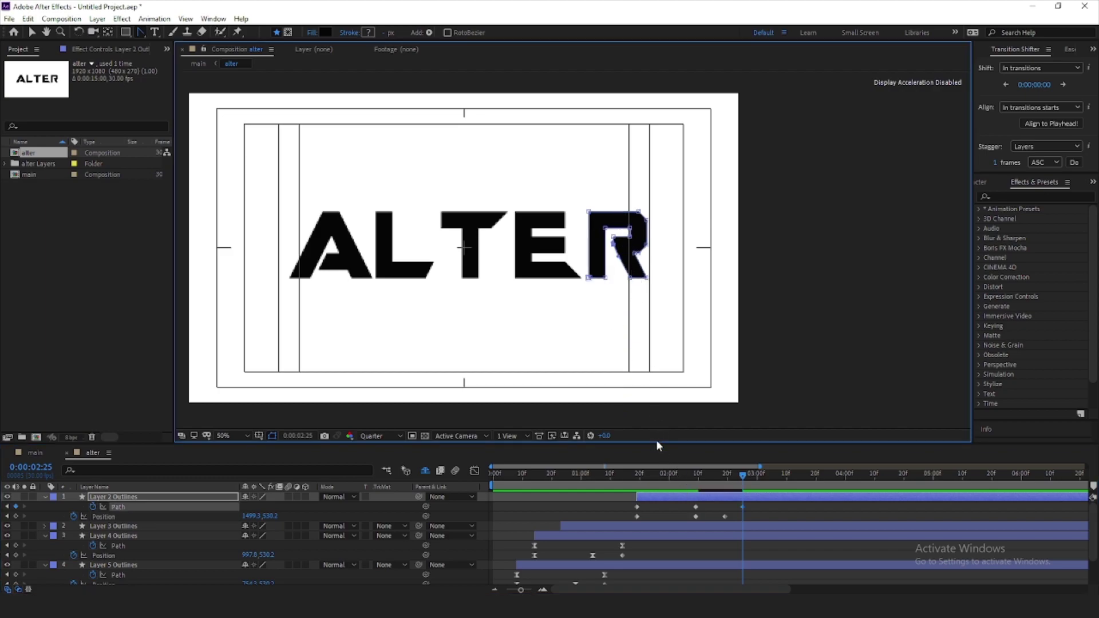
pyautogui.click(700, 513)
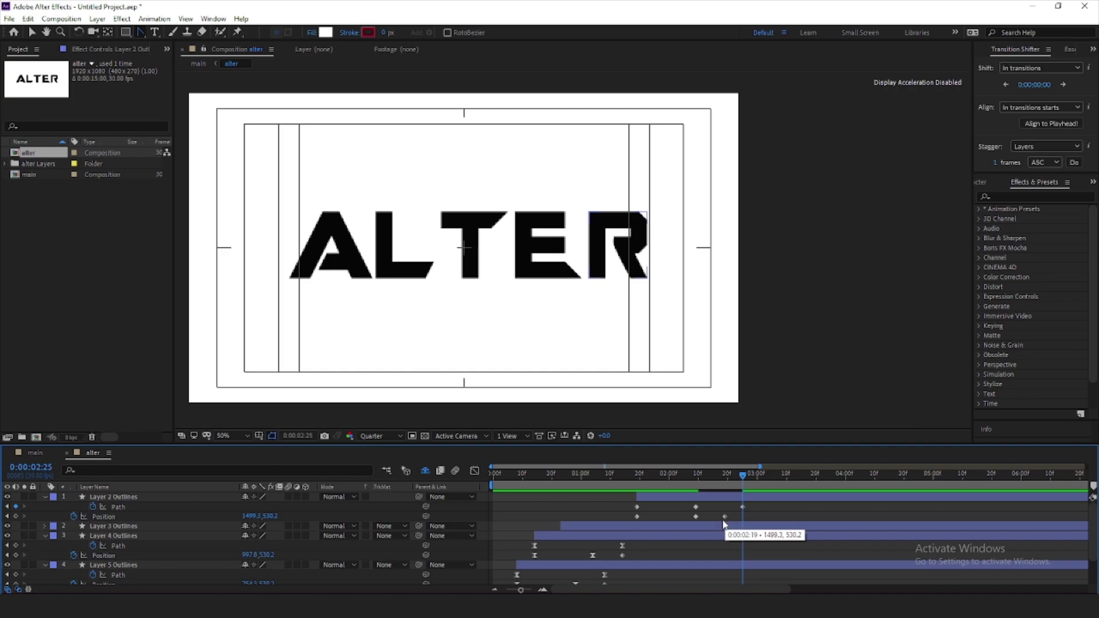
pyautogui.click(723, 497)
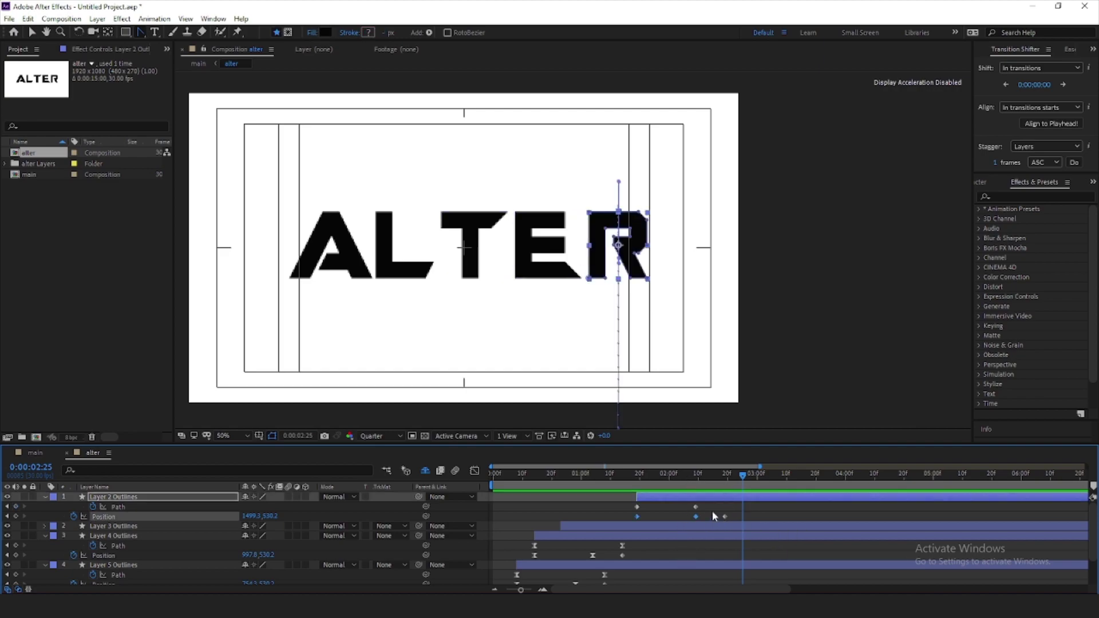
pyautogui.click(694, 518)
pyautogui.click(696, 517)
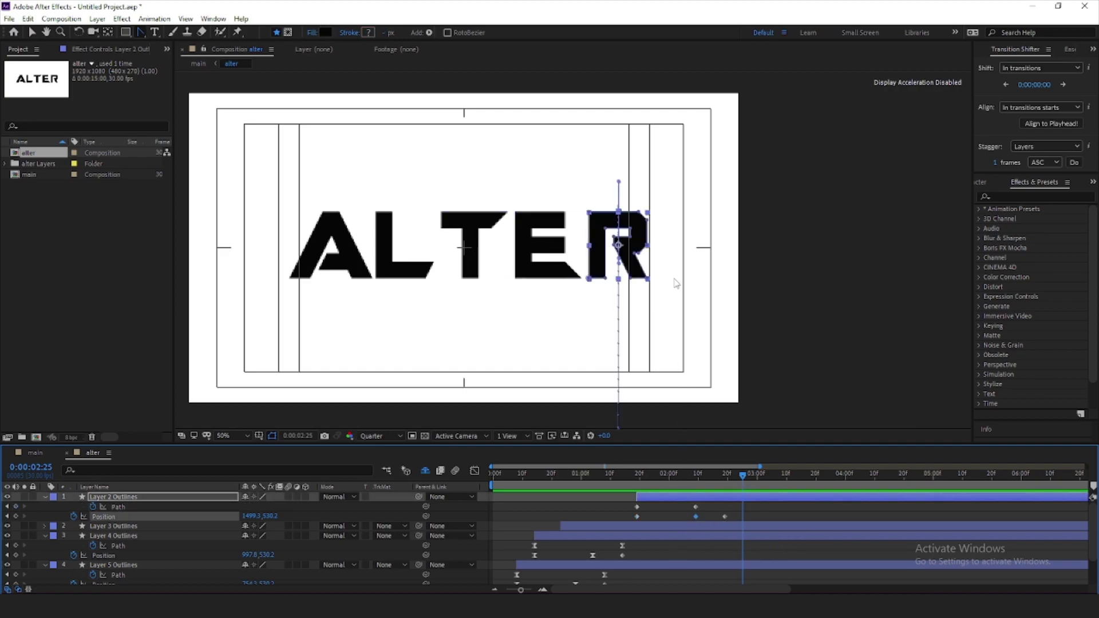
pyautogui.click(618, 246)
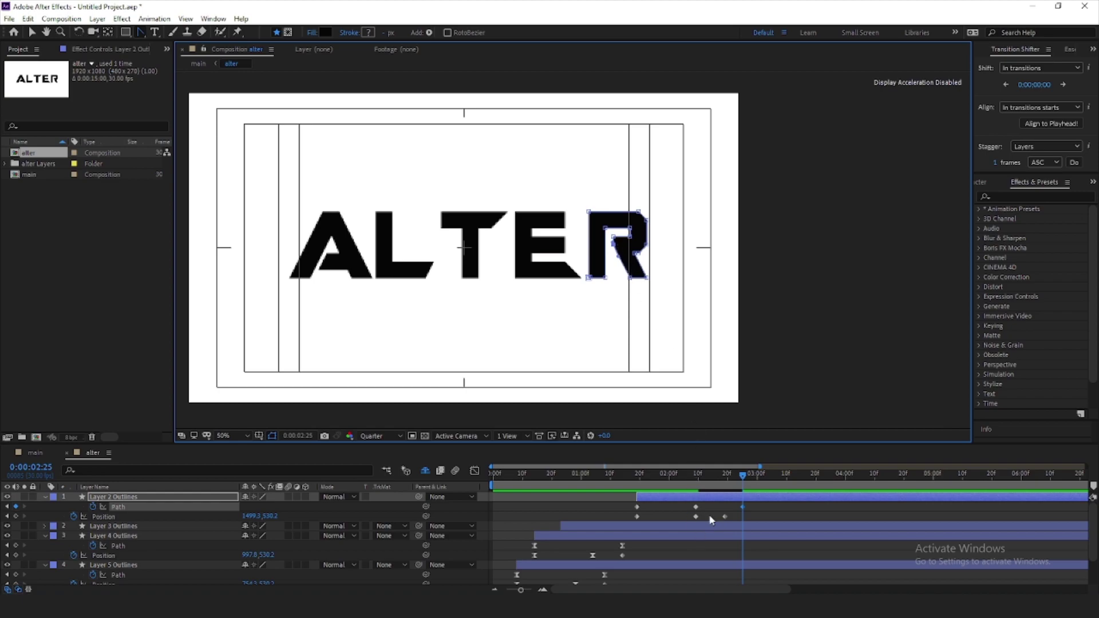
pyautogui.hotkey('ctrl', 'z')
# Zoom the viewer to 200%, check the R's motion path, and select its 2:08 Position keyframe.
pyautogui.scroll(2, 637, 255)
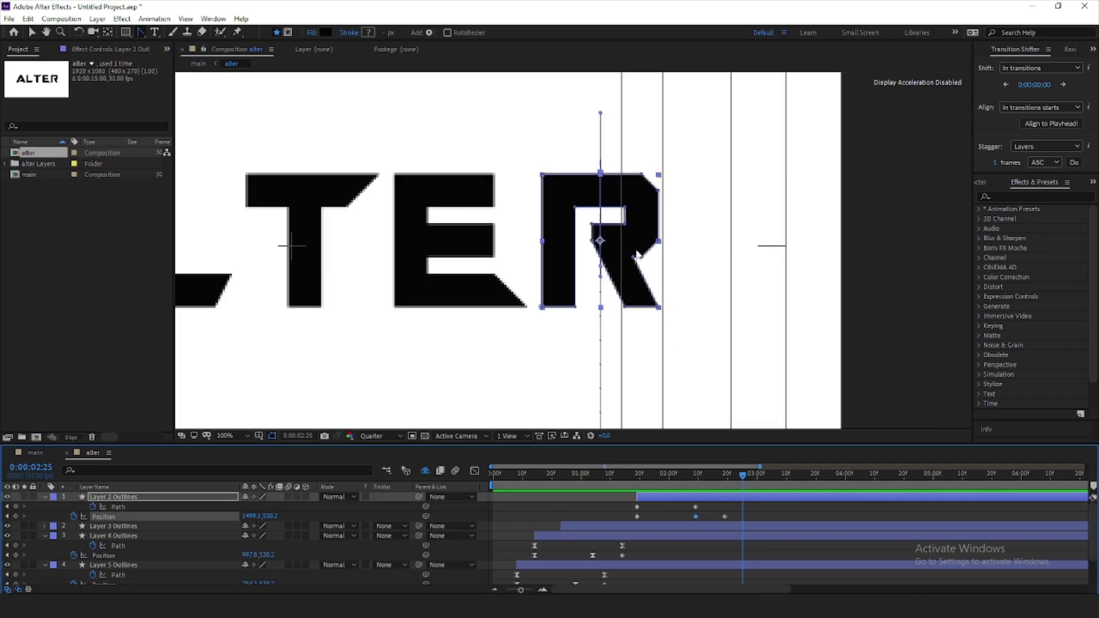
pyautogui.scroll(2, 617, 309)
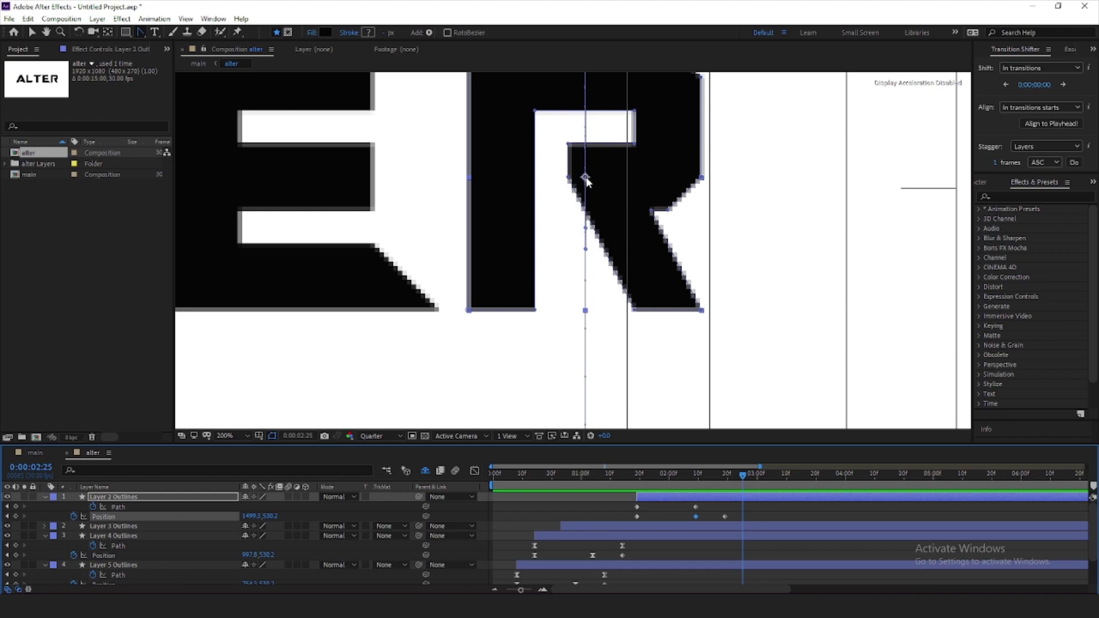
pyautogui.click(704, 518)
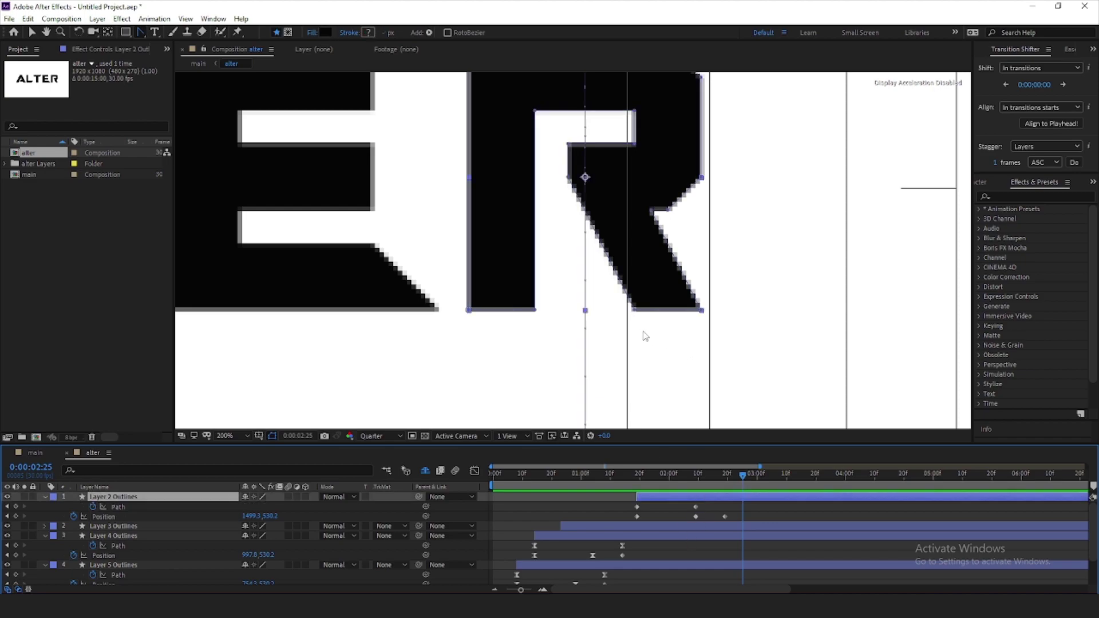
pyautogui.scroll(1, 613, 274)
pyautogui.scroll(3, 616, 252)
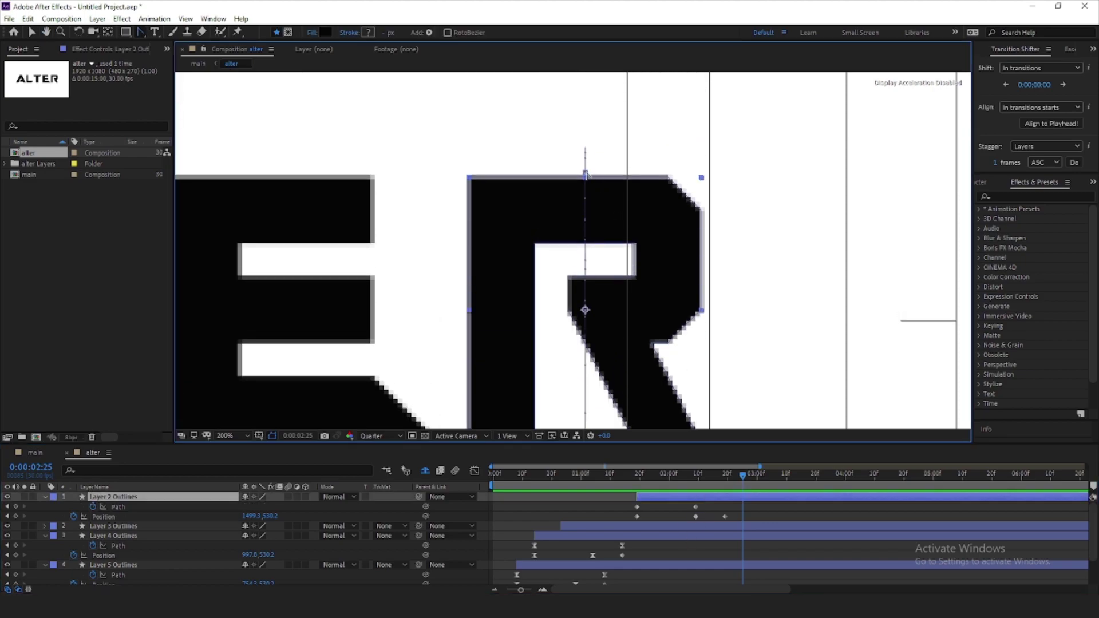
pyautogui.click(585, 174)
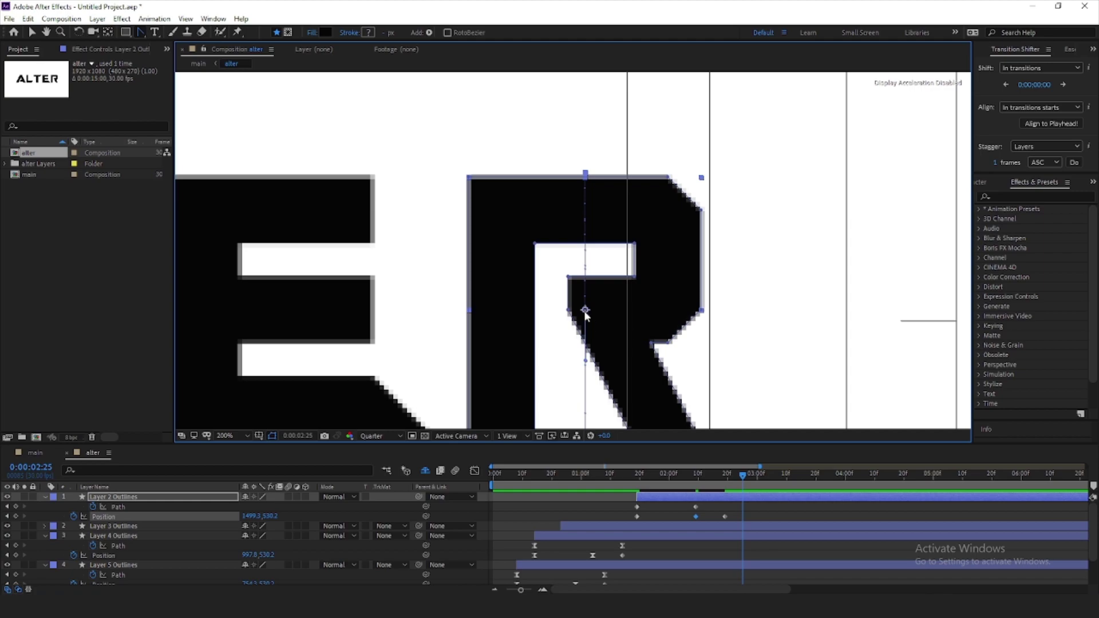
pyautogui.click(672, 505)
pyautogui.click(693, 474)
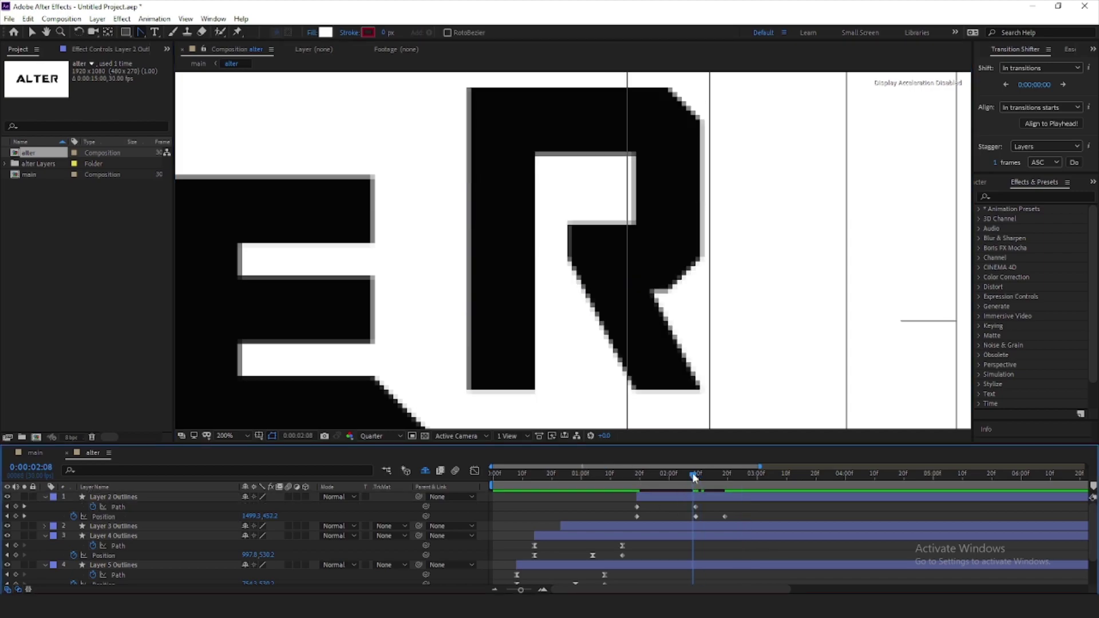
pyautogui.click(695, 517)
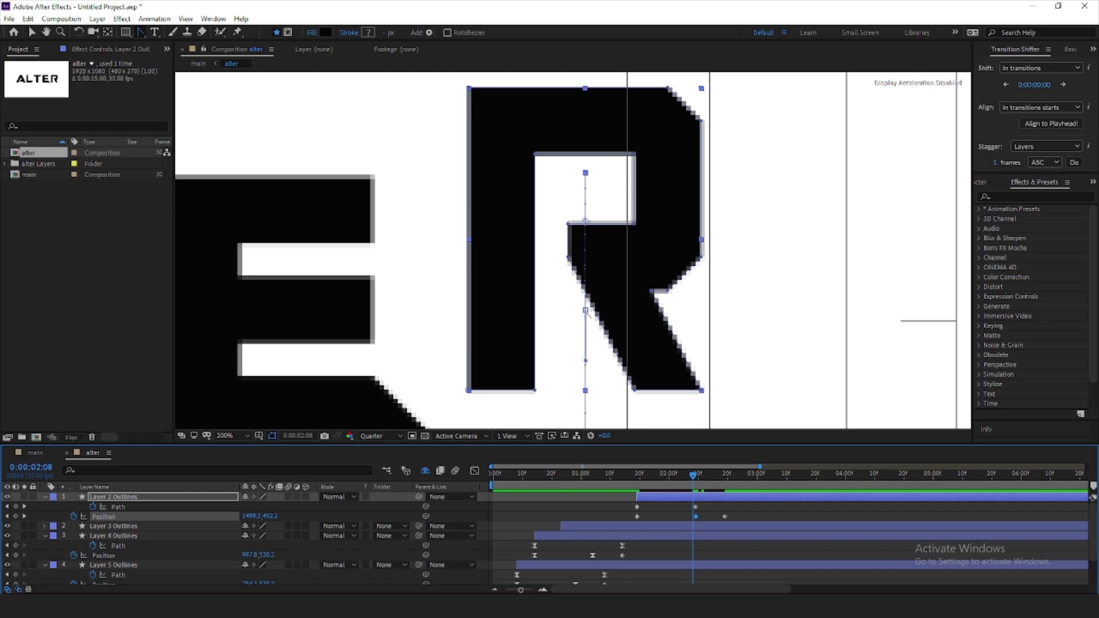
pyautogui.scroll(-6, 589, 313)
# Easy Ease the R's keyframes with F9 and drag speed-graph influence handles right to sharpen the curve.
pyautogui.moveTo(708, 475)
pyautogui.mouseDown()
pyautogui.moveTo(659, 490)
pyautogui.moveTo(624, 522)
pyautogui.mouseUp()
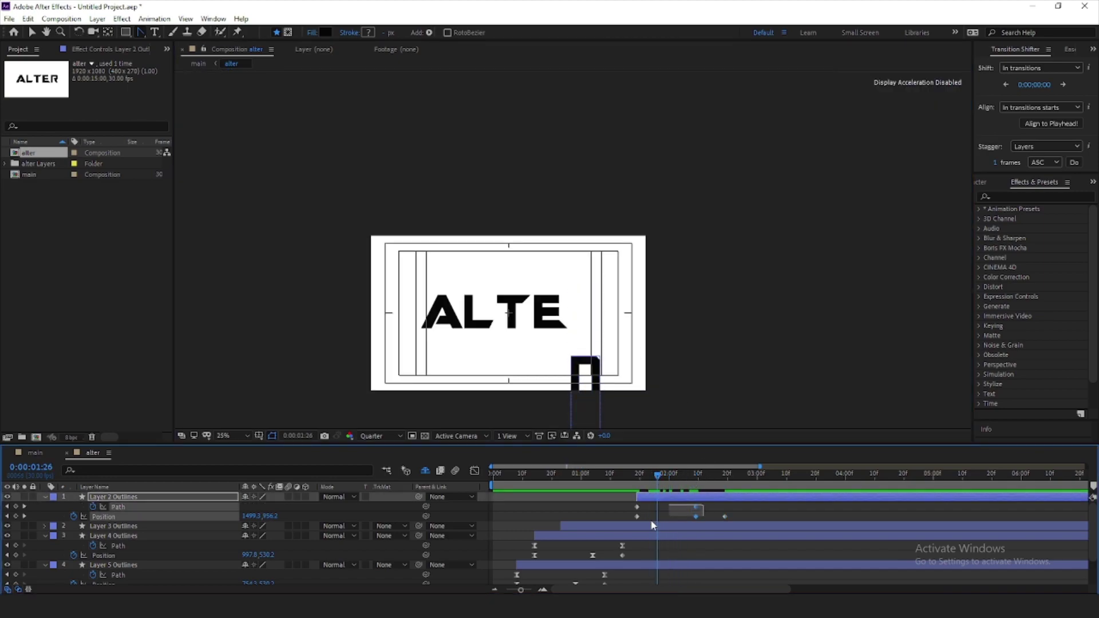
pyautogui.press('F9')
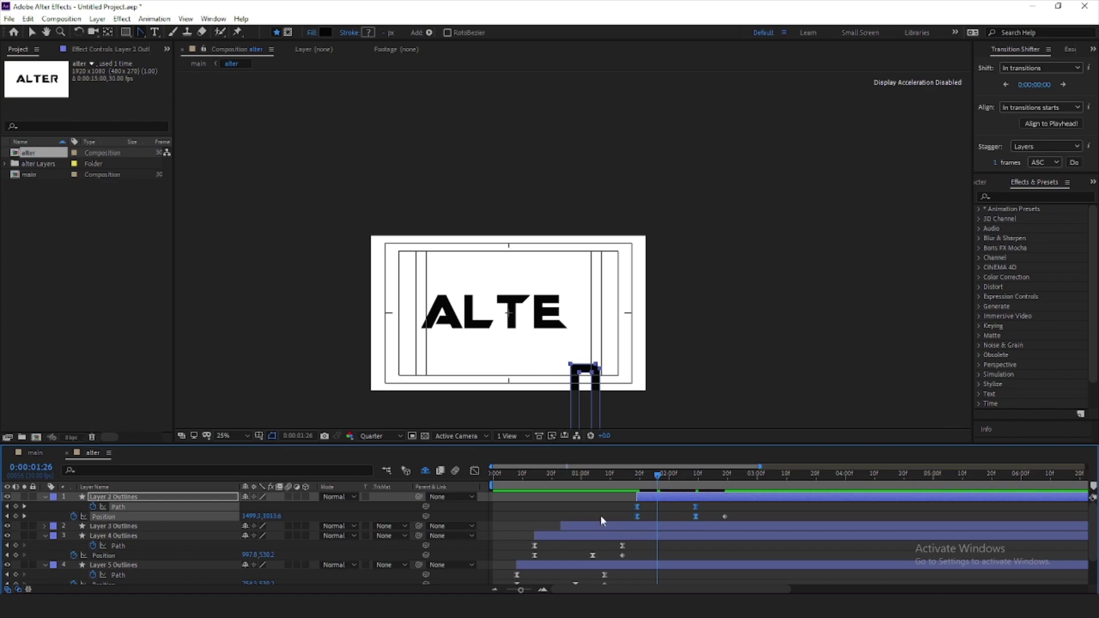
pyautogui.click(475, 471)
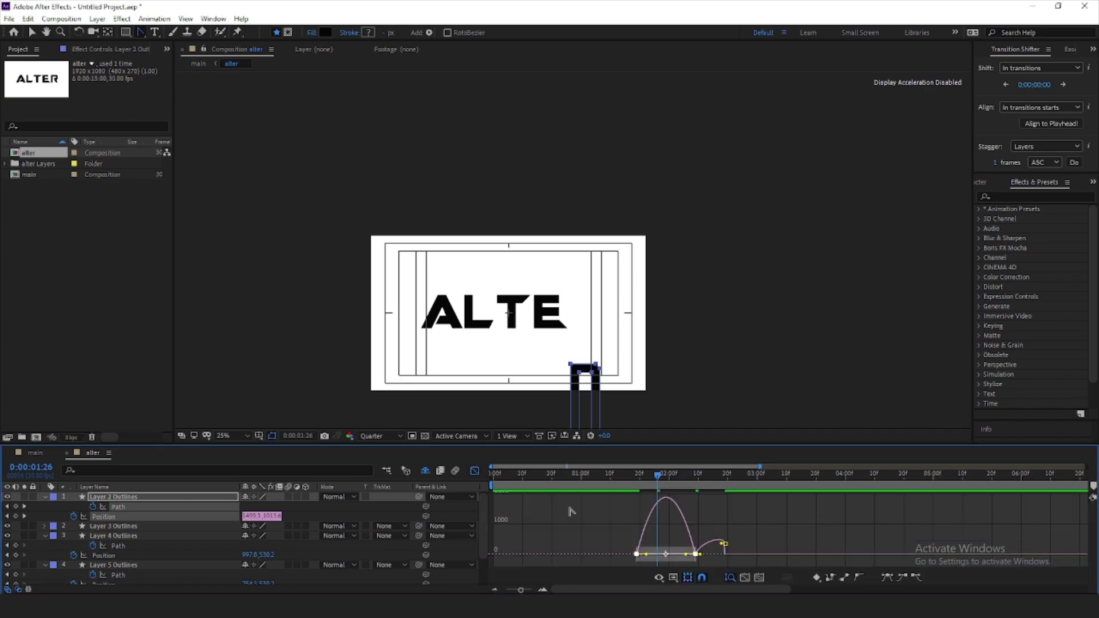
pyautogui.click(658, 550)
pyautogui.moveTo(646, 559); pyautogui.dragTo(654, 561)
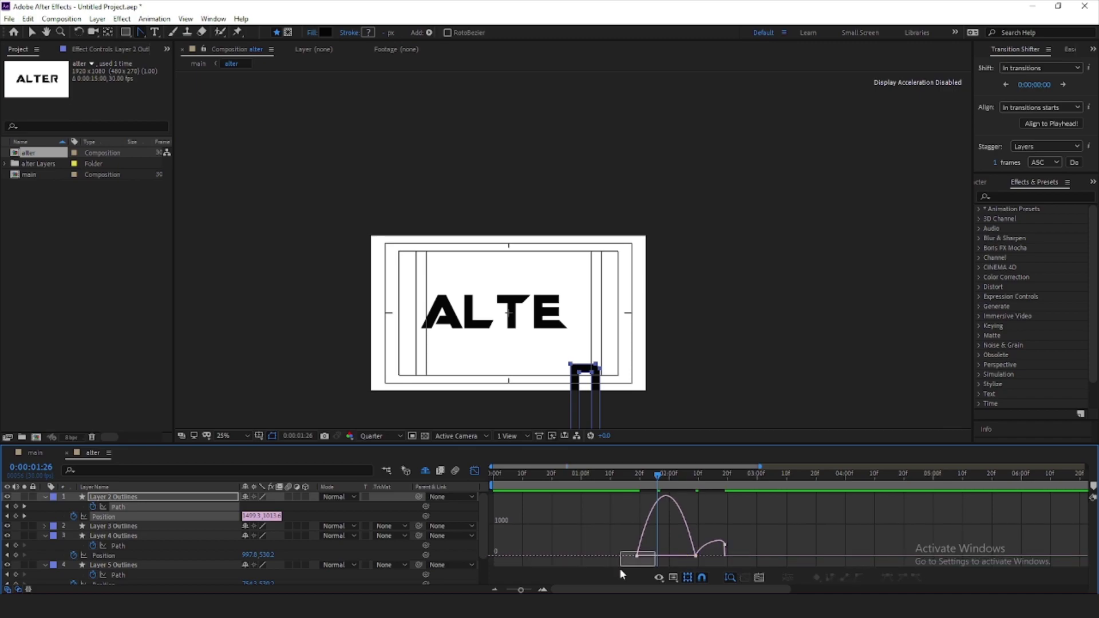
pyautogui.scroll(2, 647, 562)
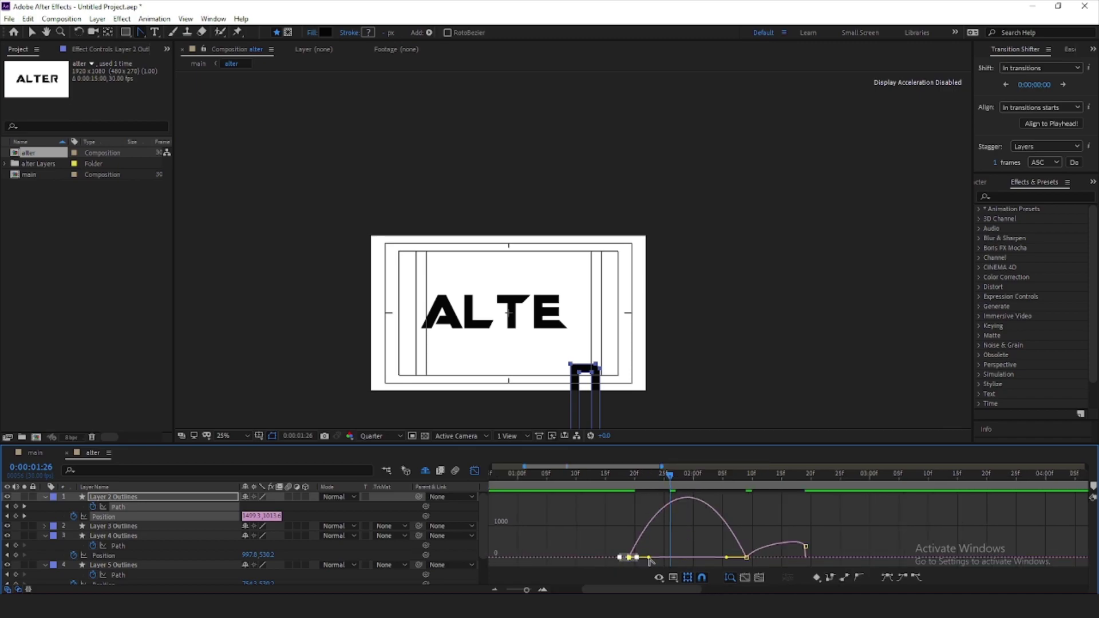
pyautogui.moveTo(650, 558); pyautogui.dragTo(676, 558)
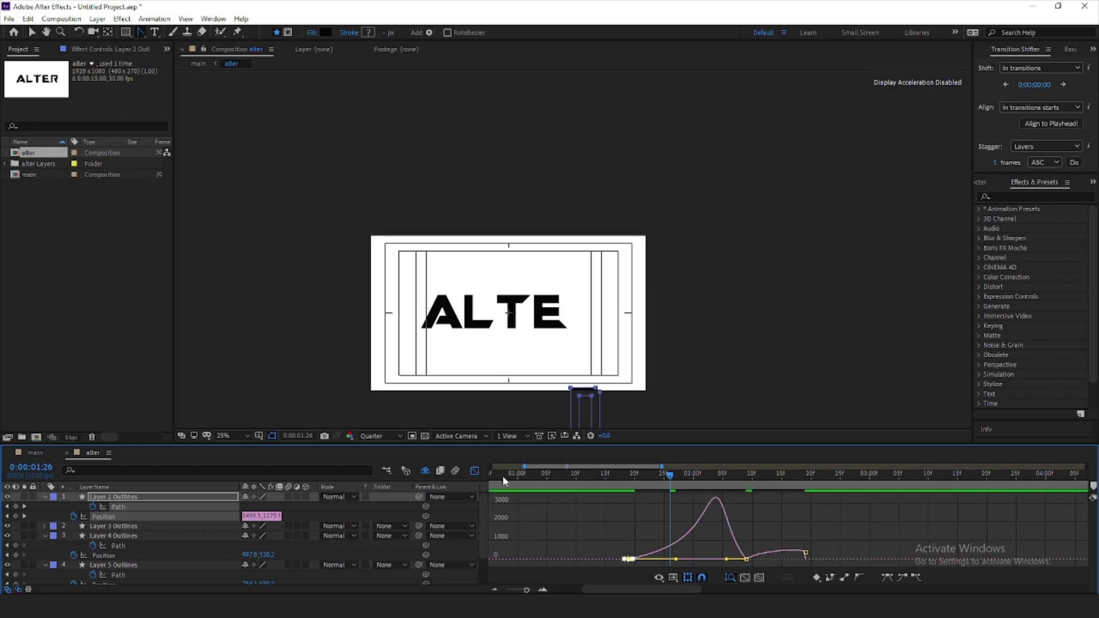
pyautogui.click(474, 471)
pyautogui.moveTo(681, 477)
pyautogui.mouseDown()
pyautogui.moveTo(604, 477)
pyautogui.moveTo(593, 499)
pyautogui.mouseUp()
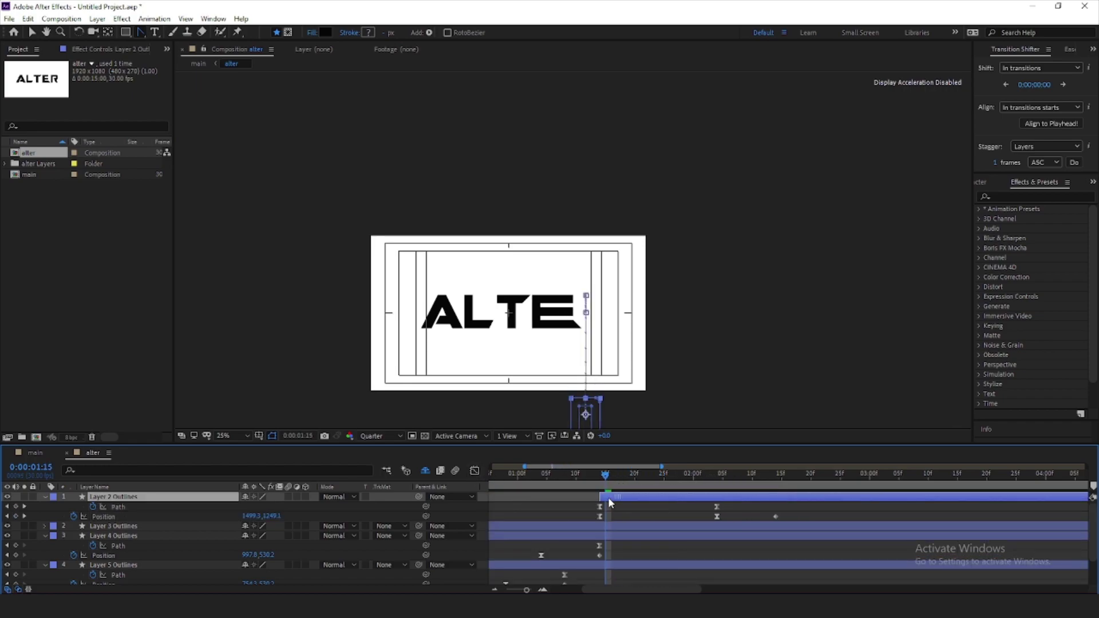
pyautogui.press('space')
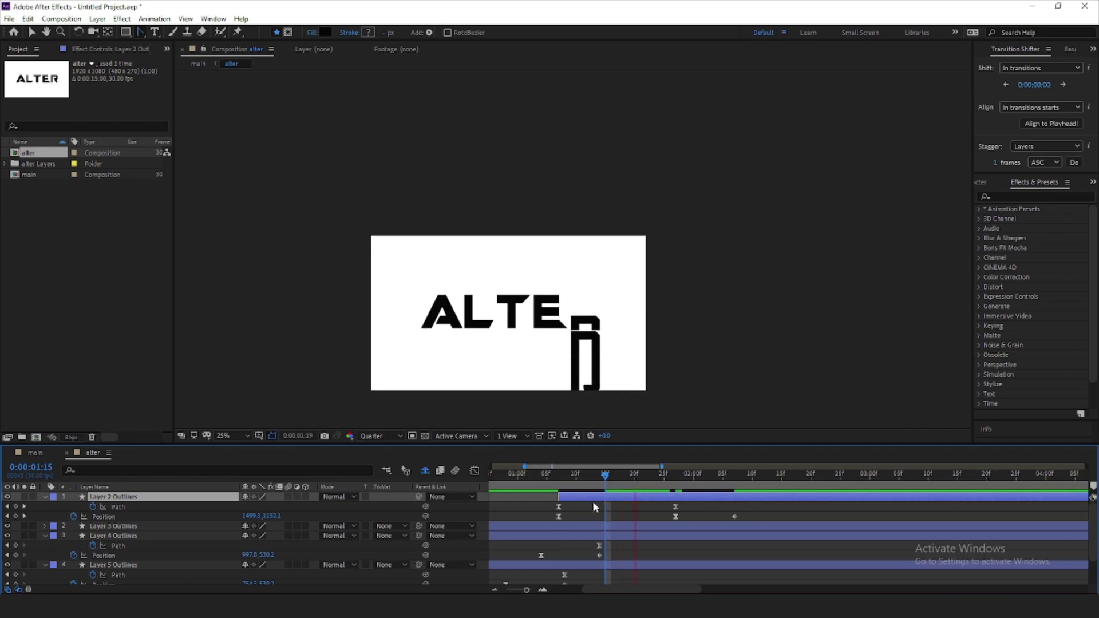
pyautogui.press('space')
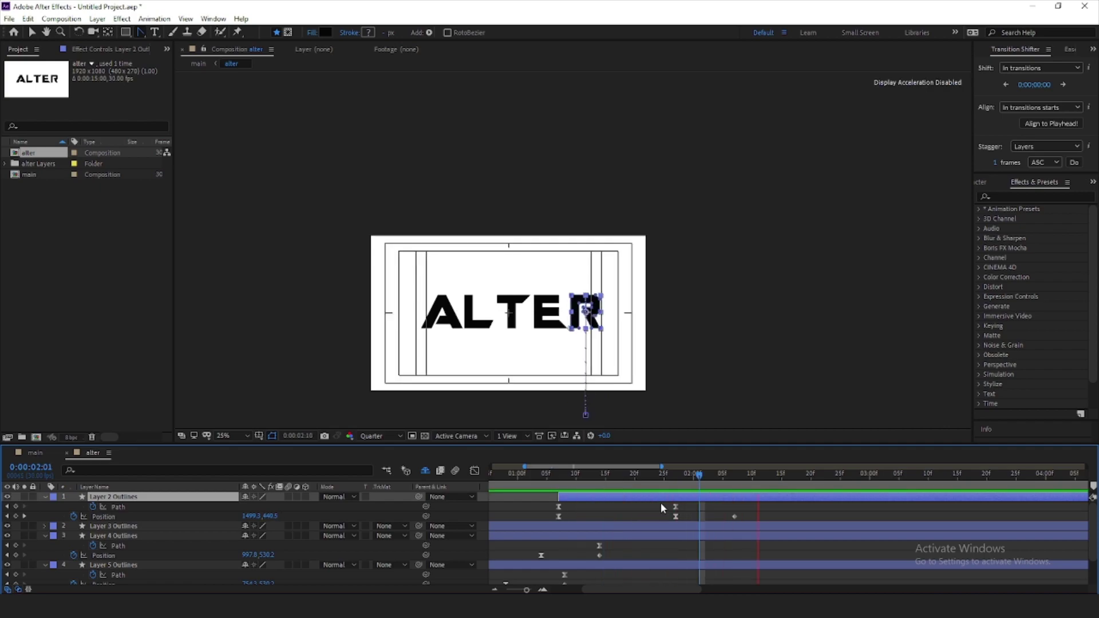
pyautogui.moveTo(695, 471); pyautogui.dragTo(634, 474)
pyautogui.press(';')
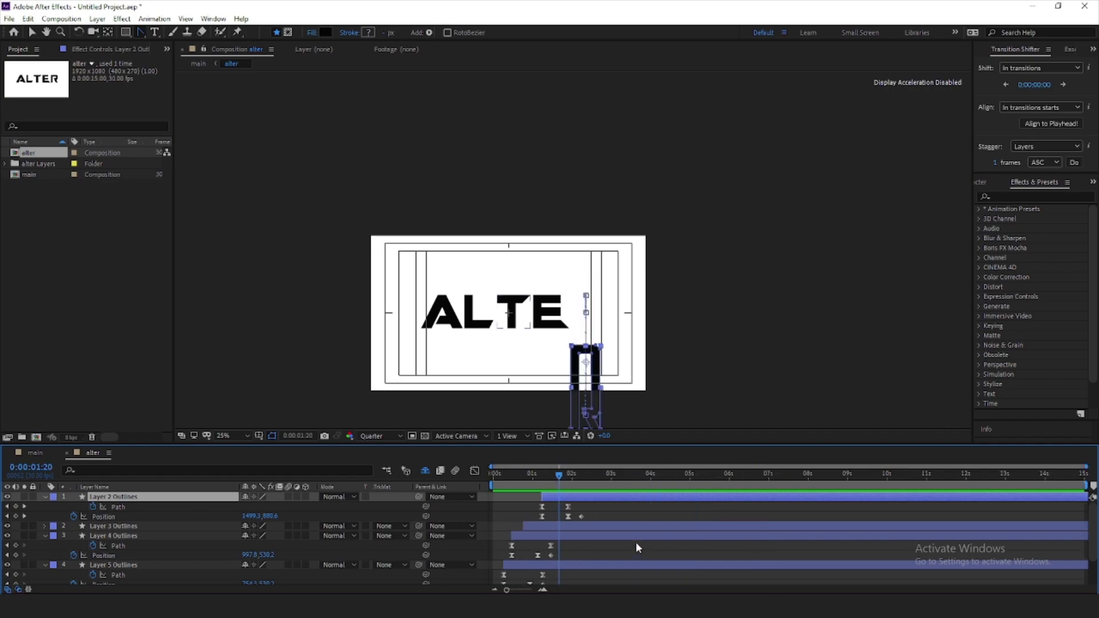
pyautogui.hotkey('ctrl', 'a')
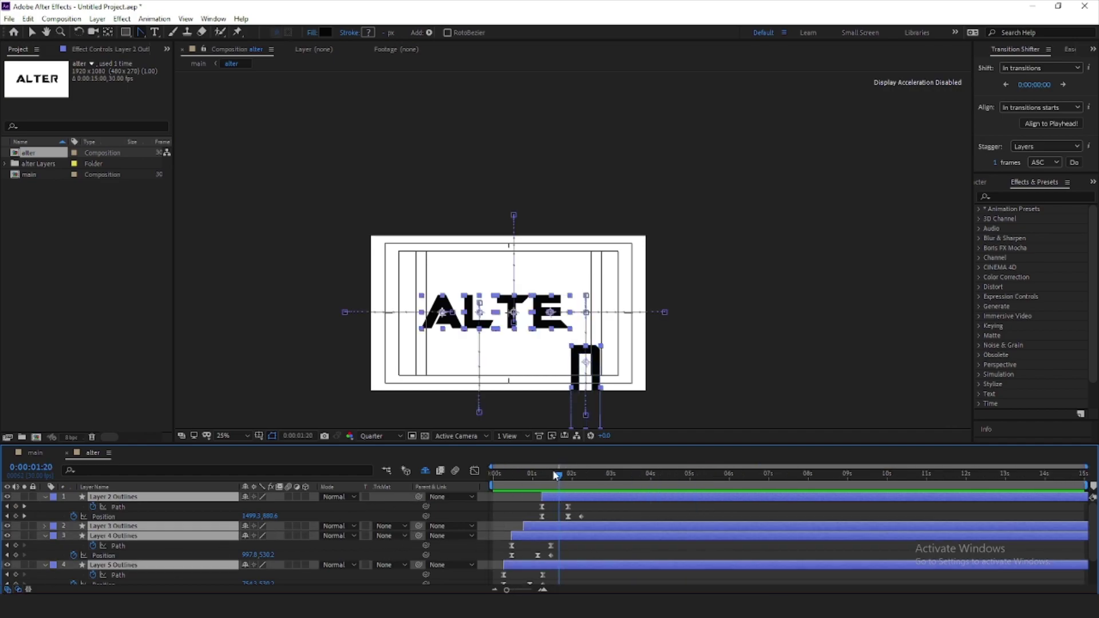
pyautogui.moveTo(555, 474); pyautogui.dragTo(440, 474)
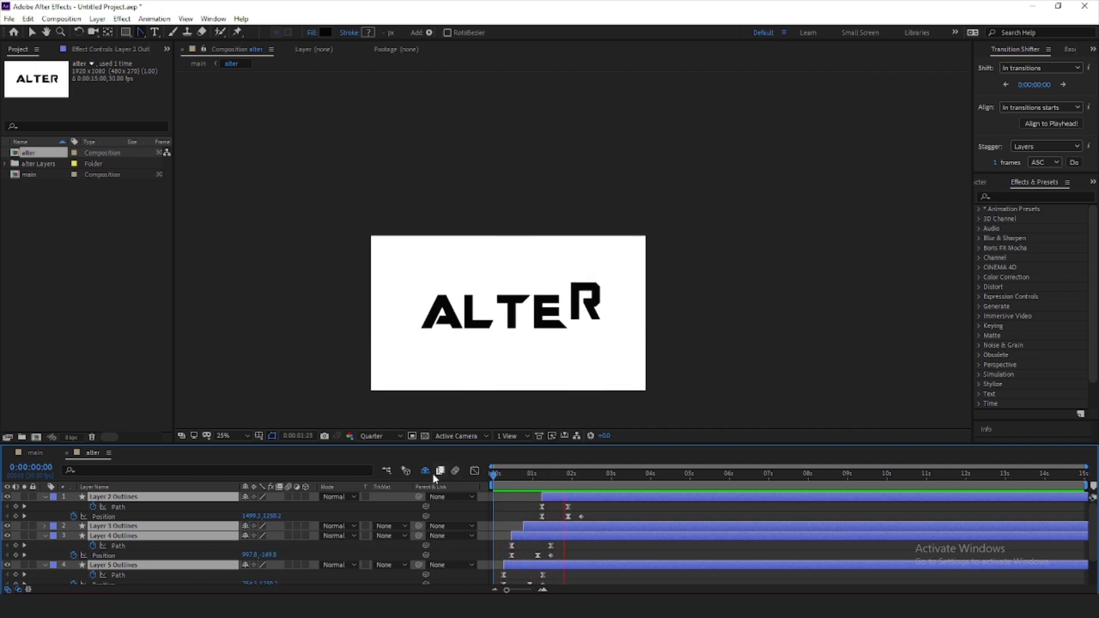
pyautogui.press('space')
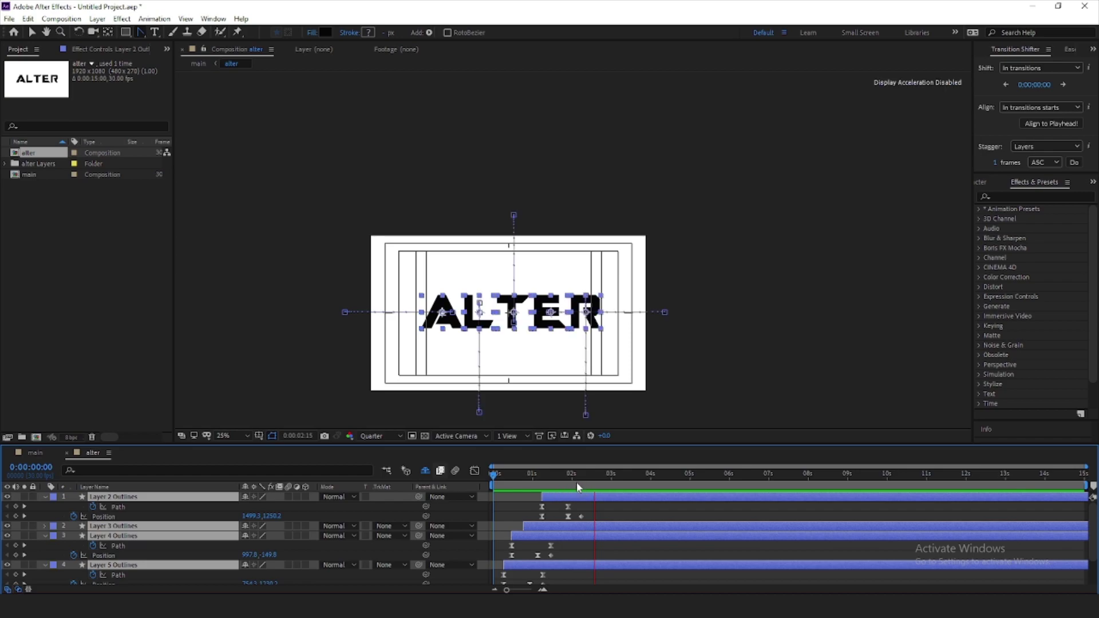
pyautogui.moveTo(576, 482)
pyautogui.mouseDown()
pyautogui.moveTo(539, 483)
pyautogui.moveTo(581, 507)
pyautogui.moveTo(549, 486)
pyautogui.moveTo(554, 502)
pyautogui.mouseUp()
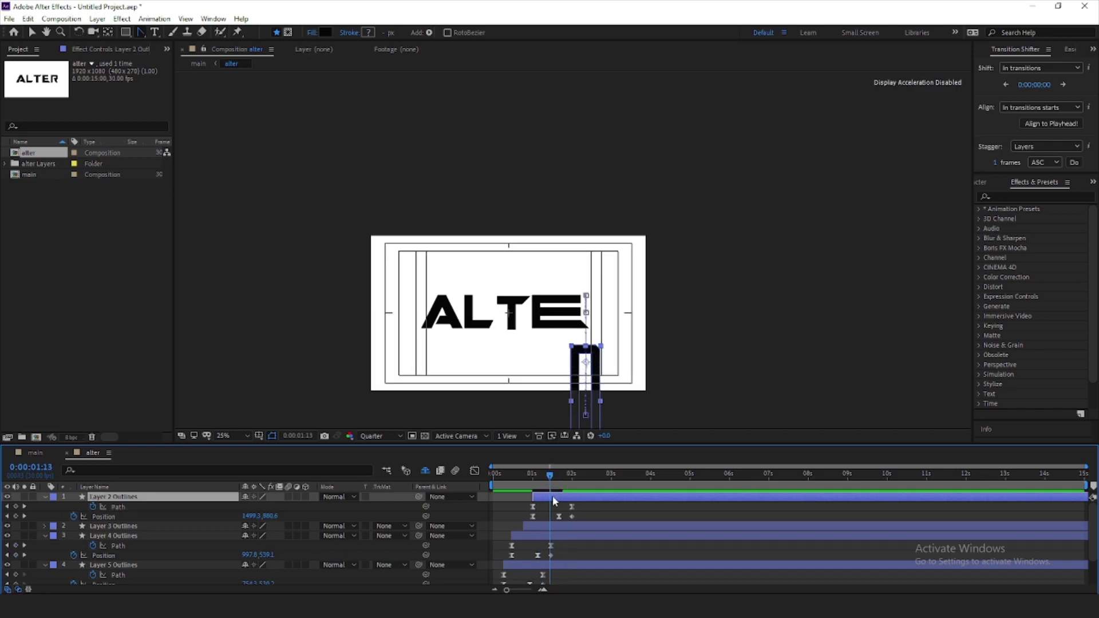
pyautogui.press('space')
pyautogui.press('space')
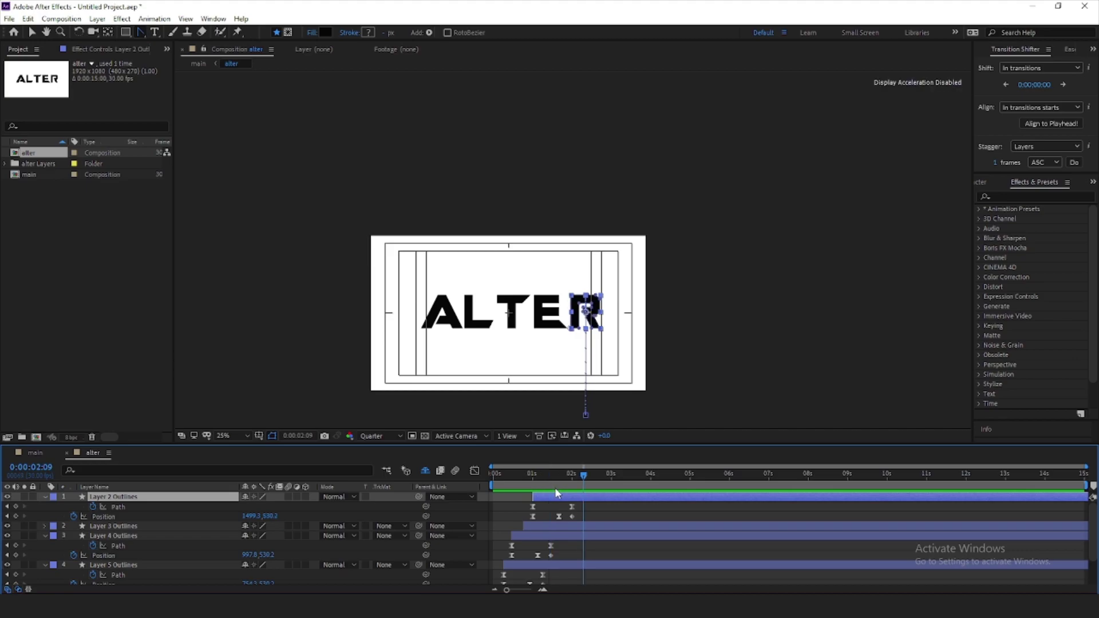